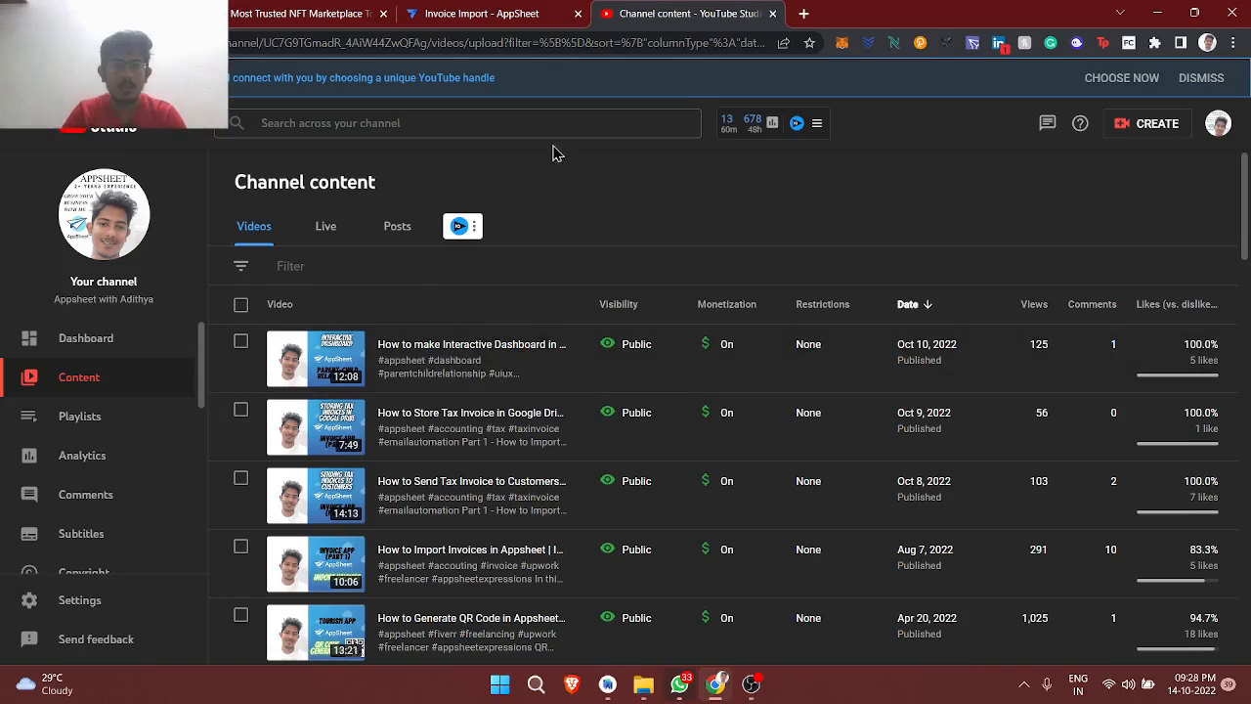
Search the web for "linktoform in appsheet" and open the LINKTOFORM() article in AppSheet Help
{"action": "left_click", "coordinate": [804, 12]}
{"action": "type", "text": "linkt"}
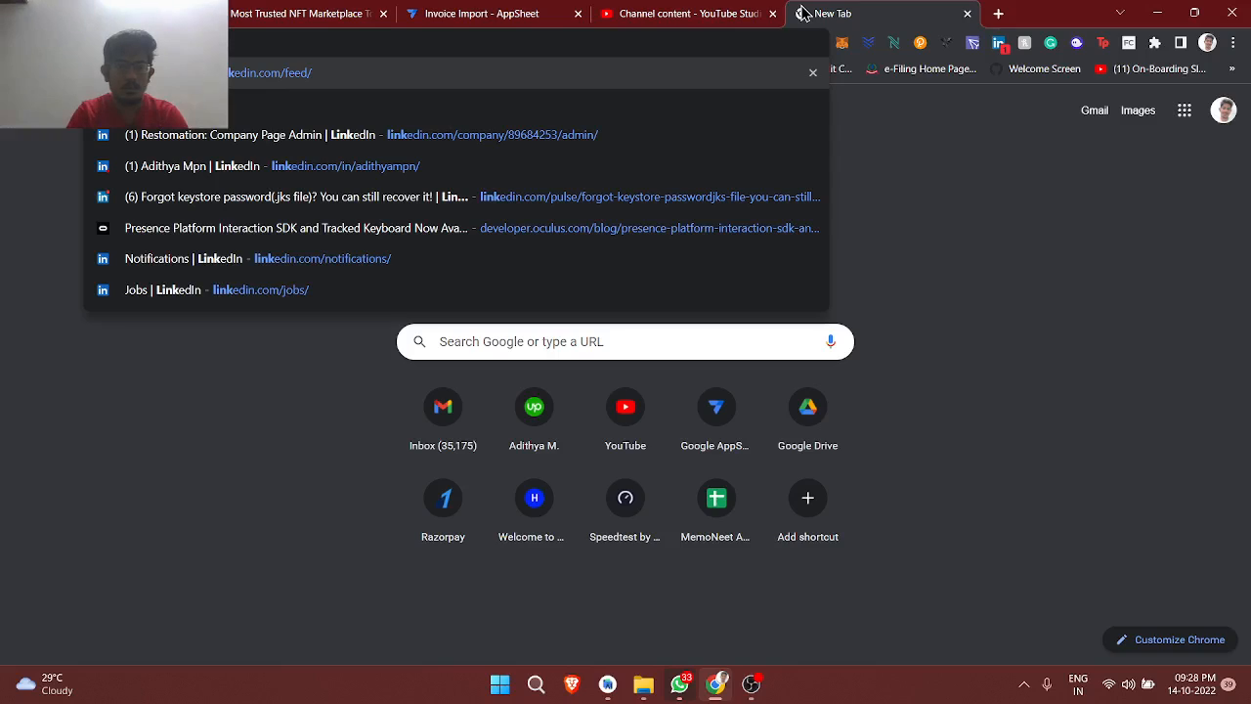
{"action": "key", "text": "BackSpace"}
{"action": "key", "text": "BackSpace"}
{"action": "key", "text": "BackSpace"}
{"action": "key", "text": "BackSpace"}
{"action": "key", "text": "BackSpace"}
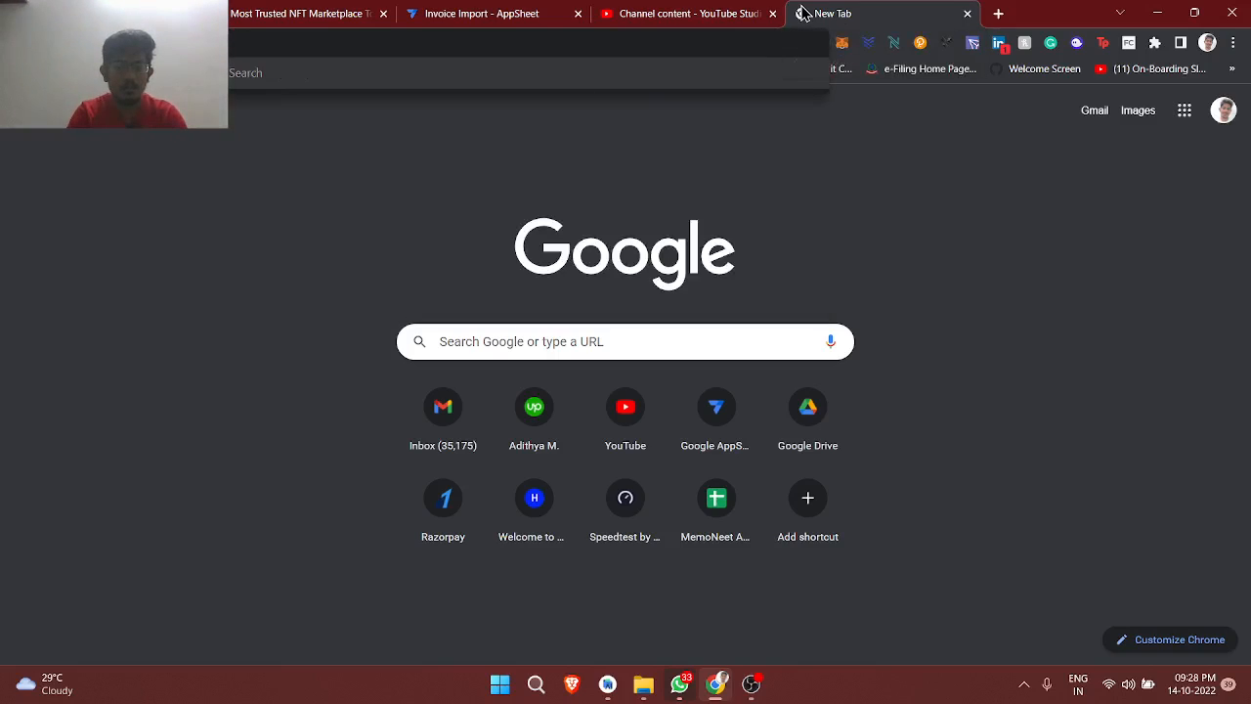
{"action": "type", "text": "linktoform in appsheet"}
{"action": "key", "text": "Return"}
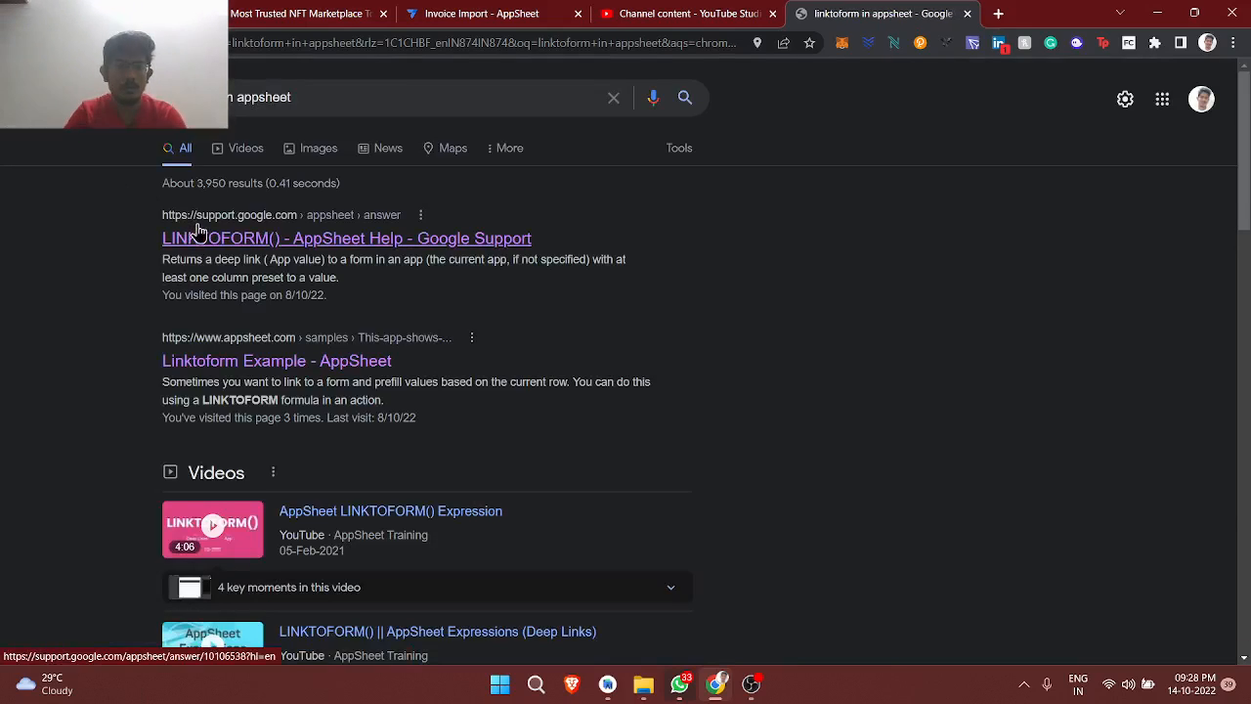
{"action": "left_click", "coordinate": [199, 238]}
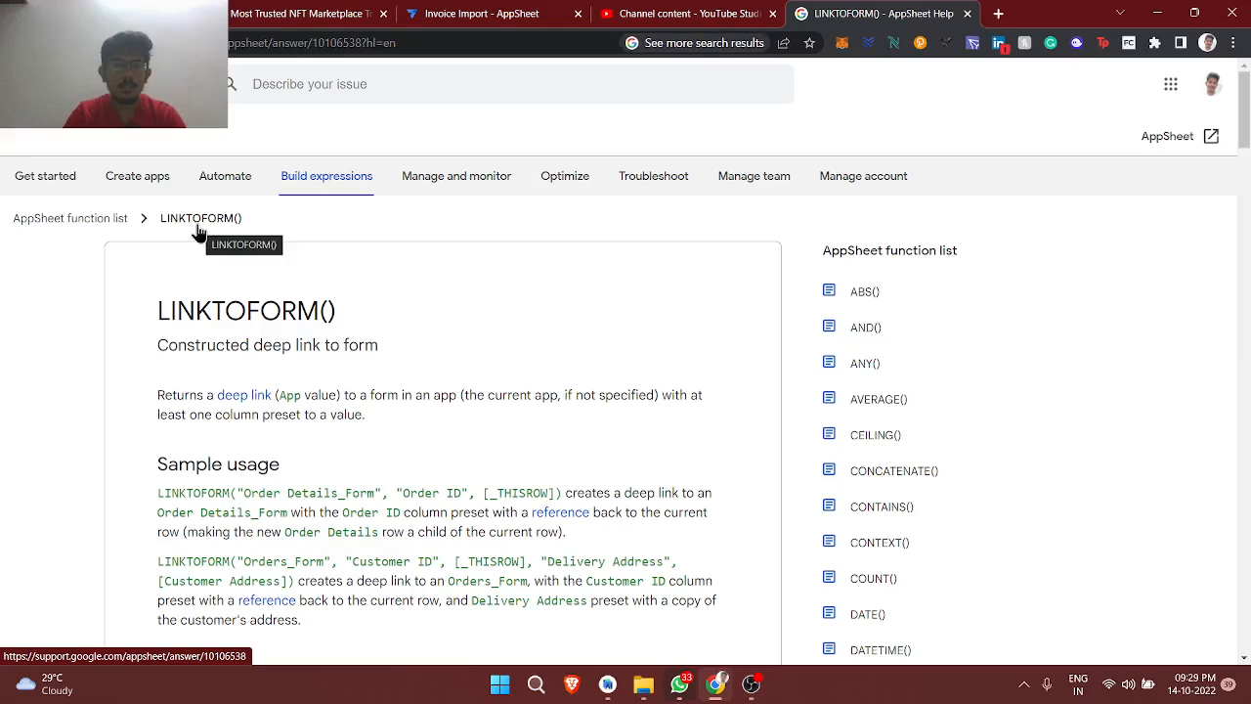
{"action": "scroll", "coordinate": [199, 231], "scroll_direction": "down", "scroll_amount": 2}
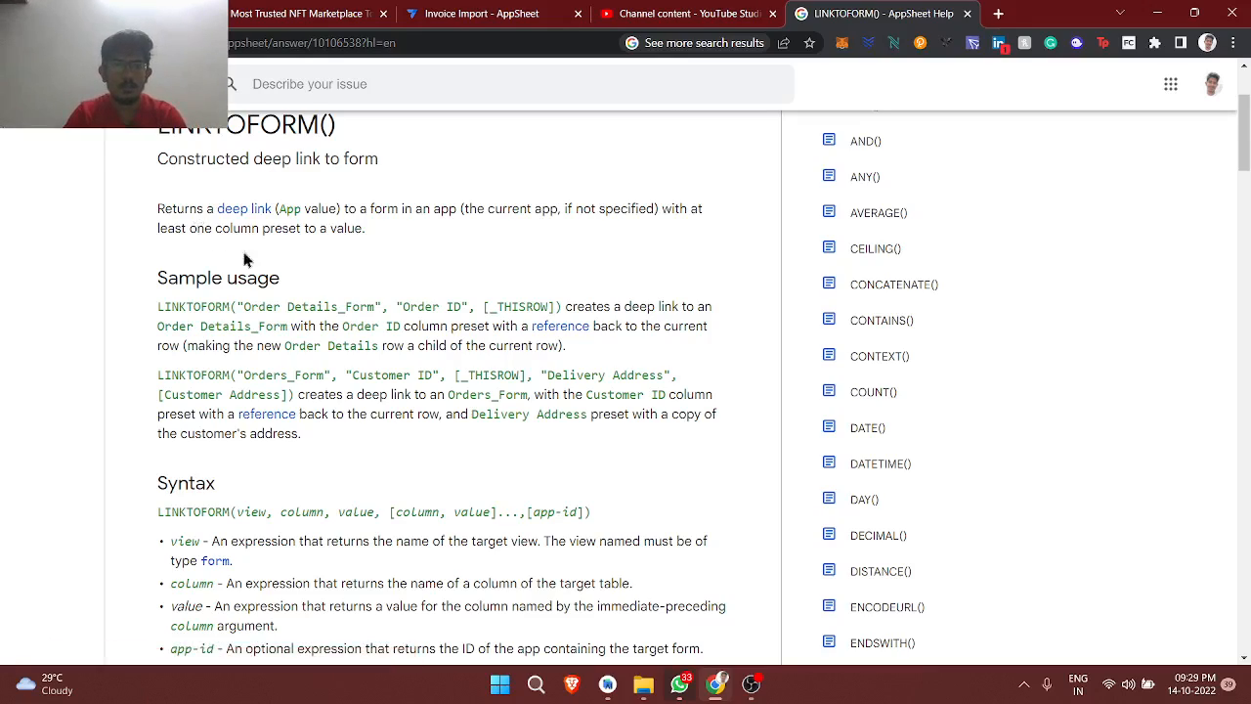
Add a new view to the Invoice Import app in AppSheet and look through the existing views
{"action": "left_click", "coordinate": [503, 11]}
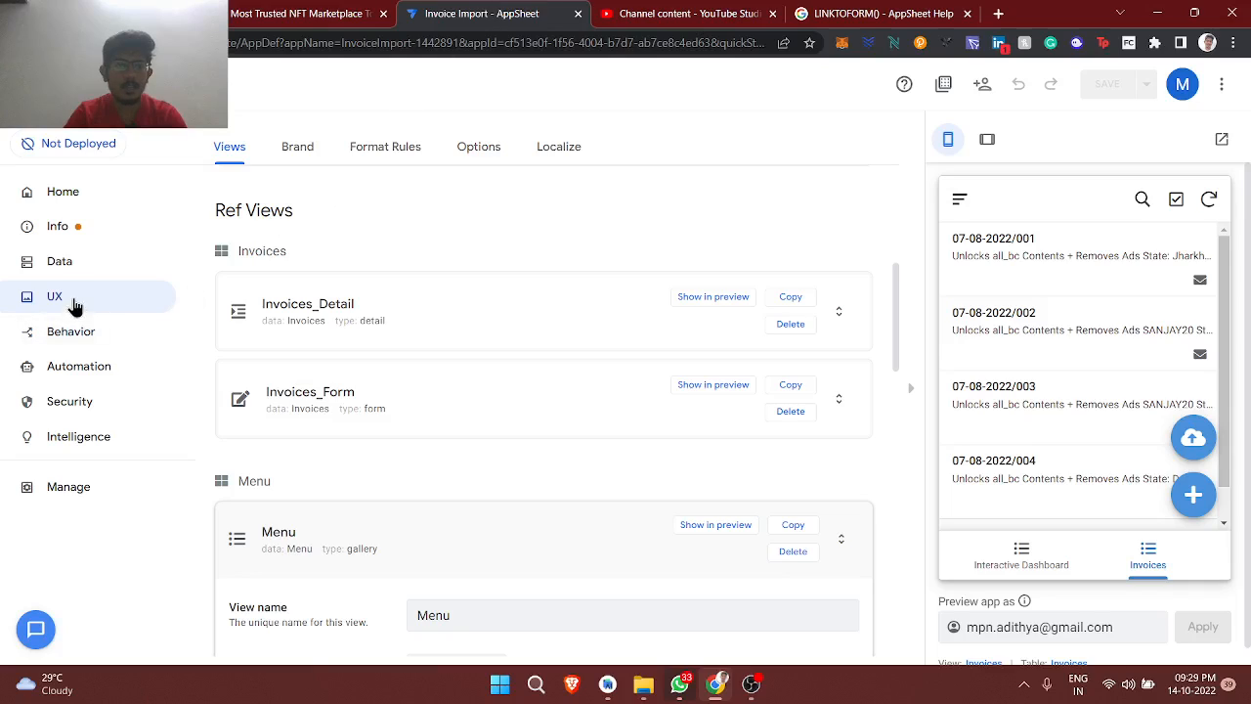
{"action": "scroll", "coordinate": [287, 292], "scroll_direction": "up", "scroll_amount": 5}
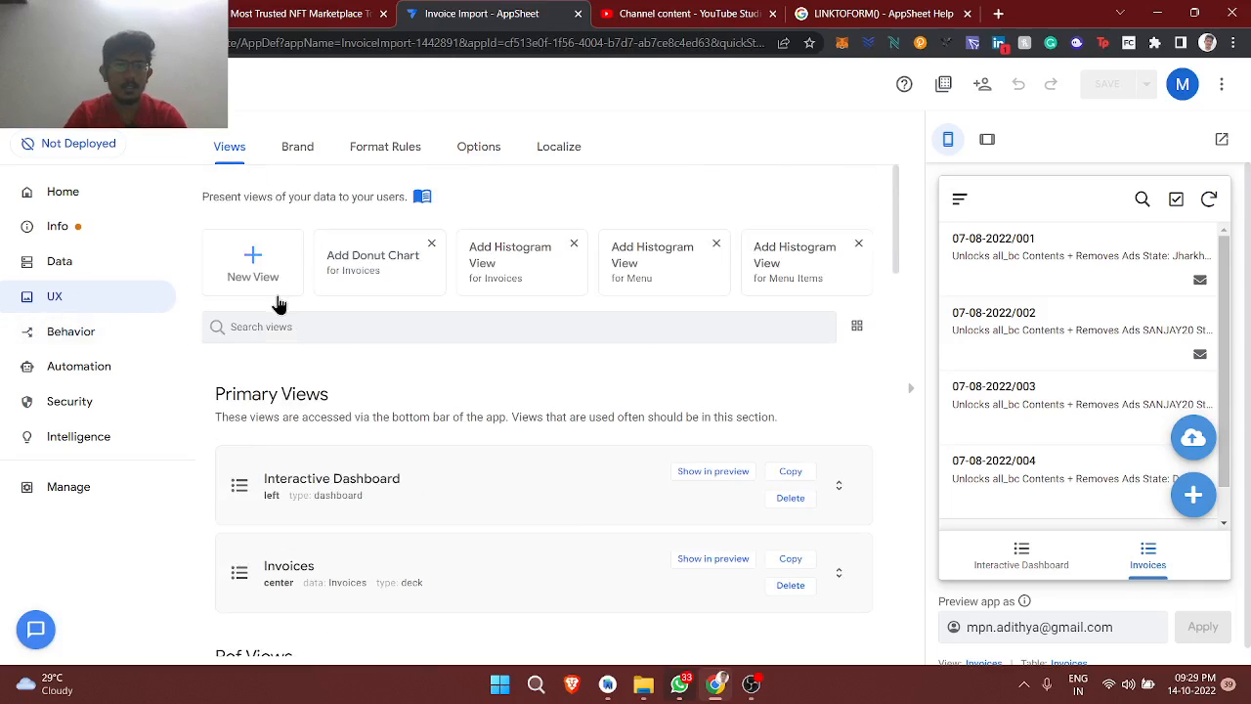
{"action": "left_click", "coordinate": [274, 289]}
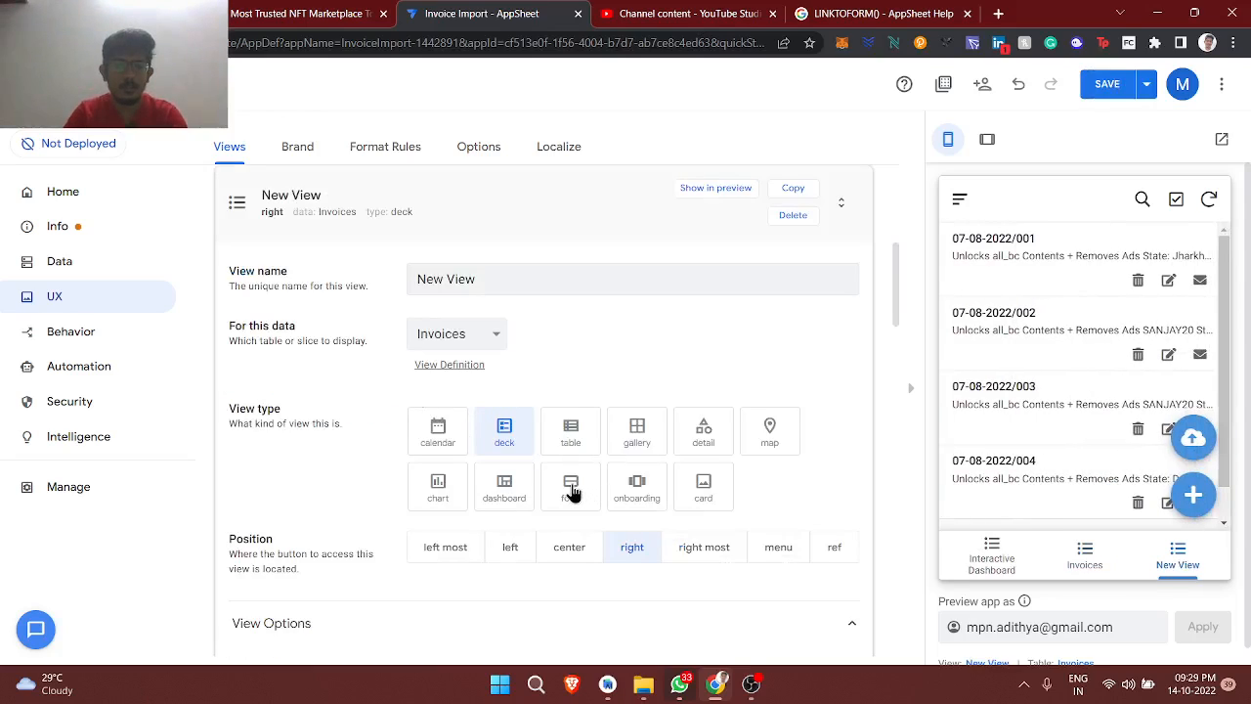
{"action": "scroll", "coordinate": [573, 495], "scroll_direction": "down", "scroll_amount": 15}
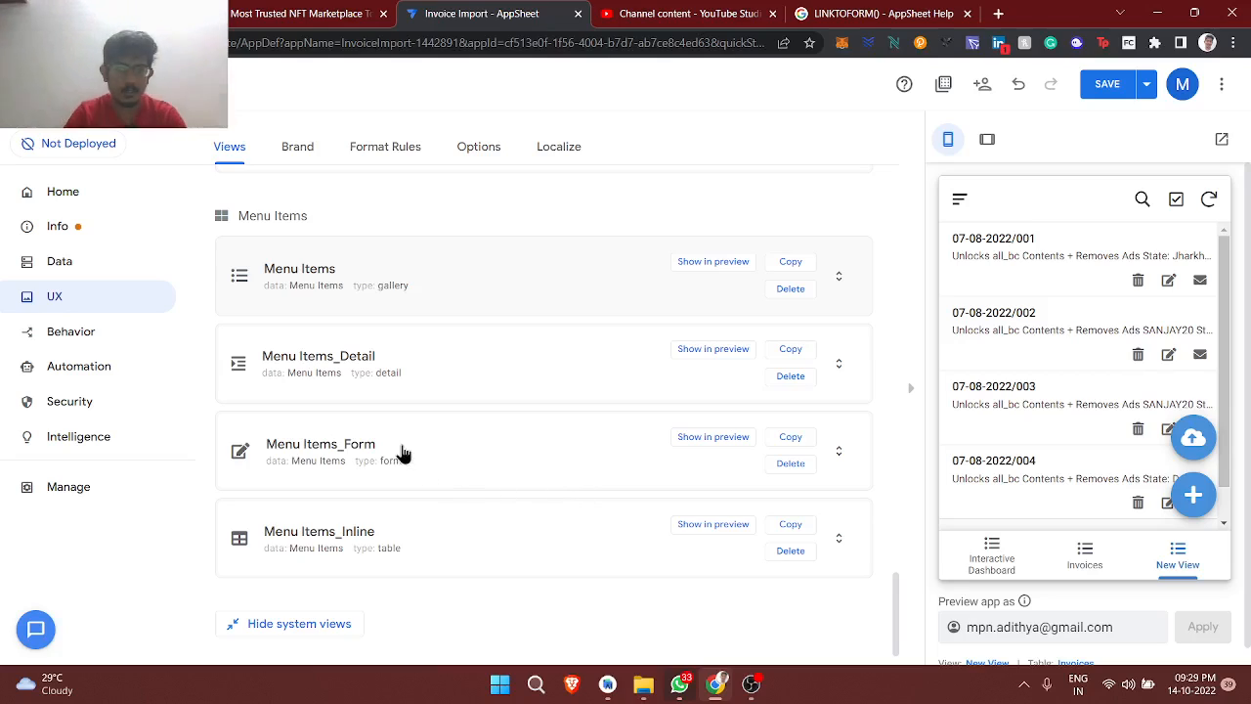
{"action": "scroll", "coordinate": [389, 460], "scroll_direction": "up", "scroll_amount": 15}
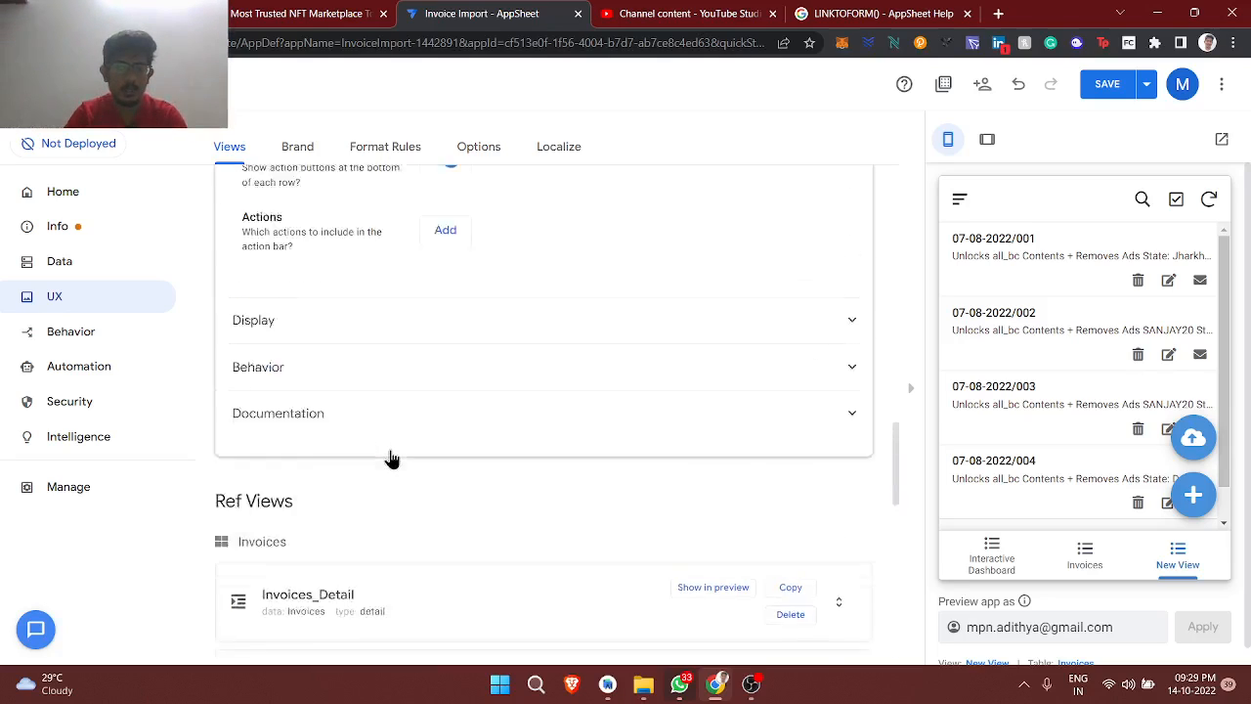
Preview the app's Interactive Dashboard, then open the source spreadsheet of the Invoices table
{"action": "left_click", "coordinate": [867, 12]}
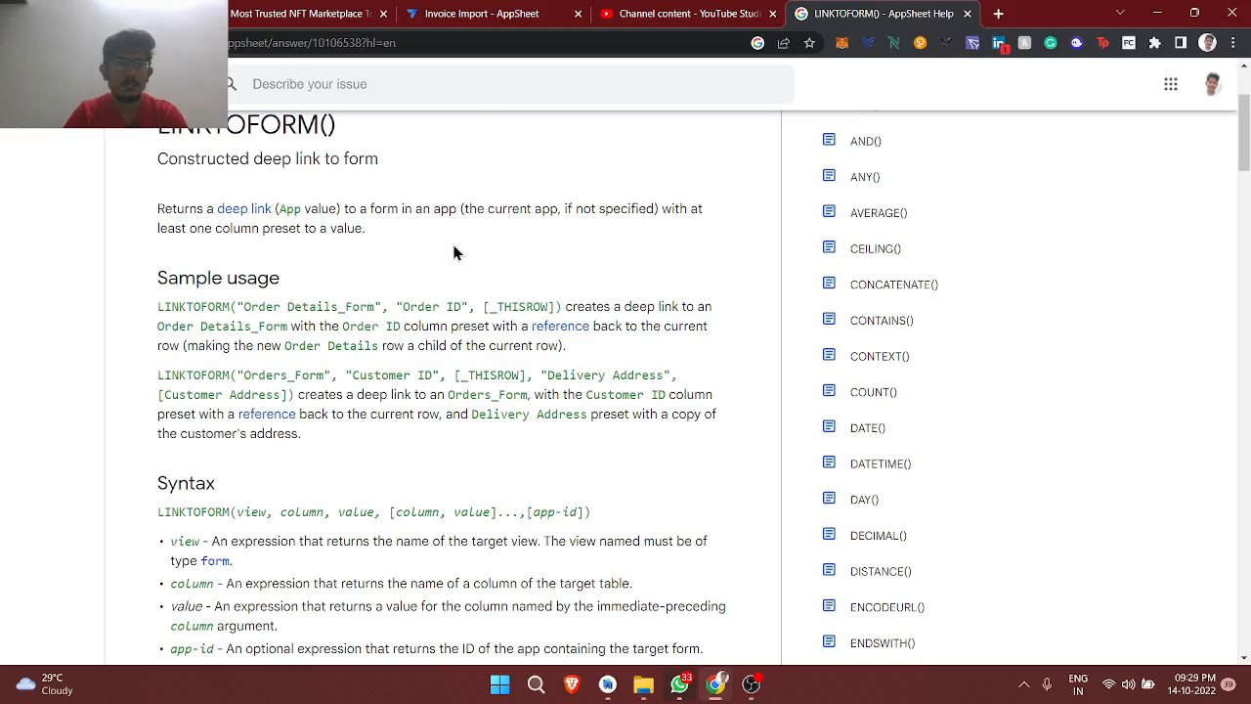
{"action": "left_click", "coordinate": [512, 10]}
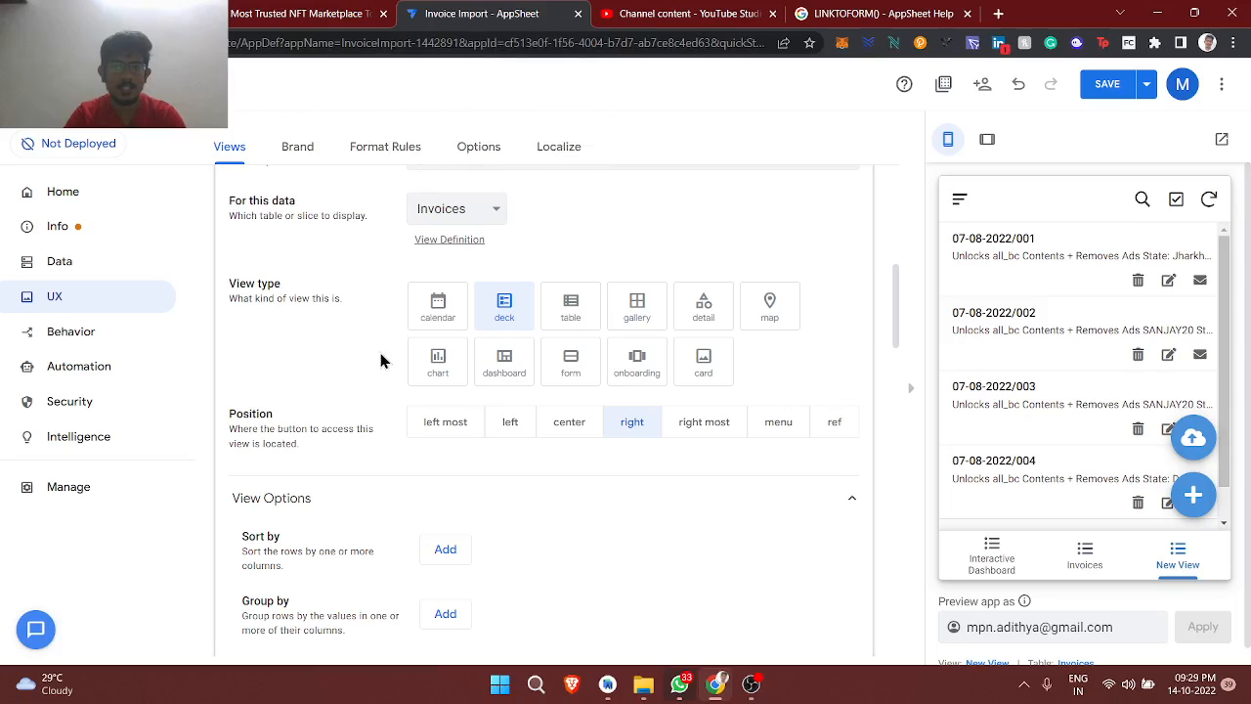
{"action": "left_click", "coordinate": [992, 559]}
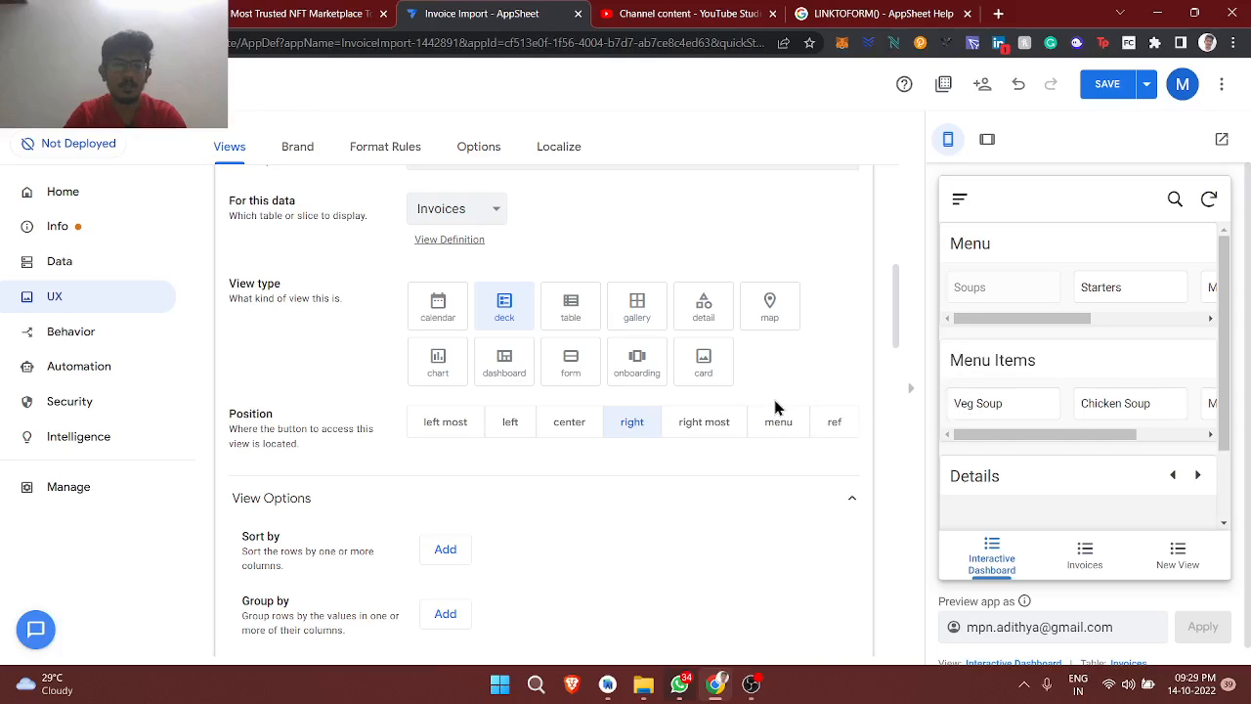
{"action": "scroll", "coordinate": [508, 271], "scroll_direction": "up", "scroll_amount": 2}
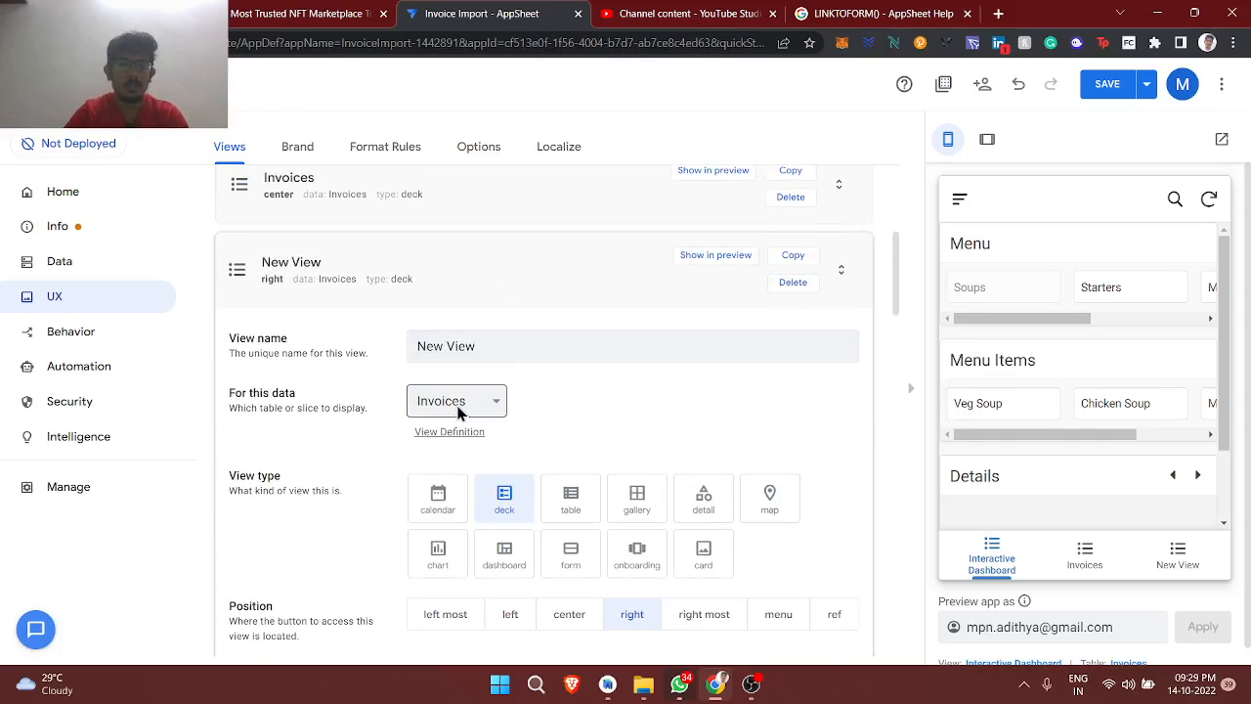
{"action": "scroll", "coordinate": [405, 232], "scroll_direction": "up", "scroll_amount": 2}
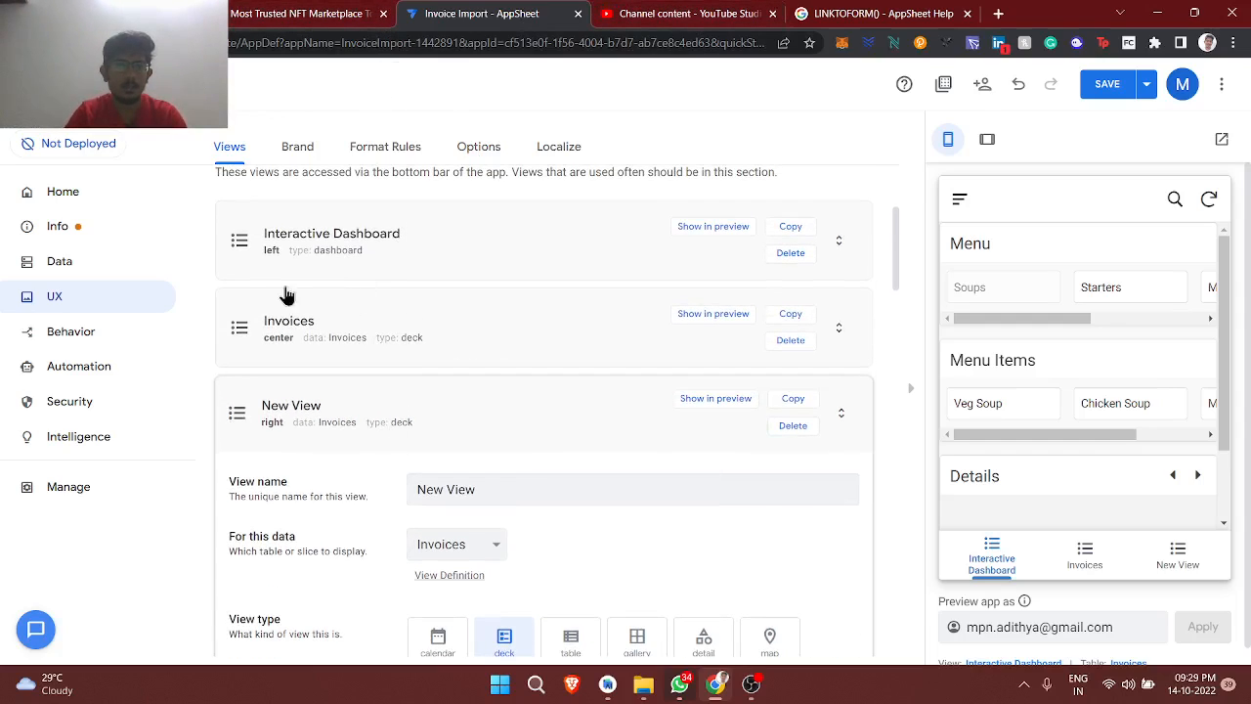
{"action": "left_click", "coordinate": [161, 264]}
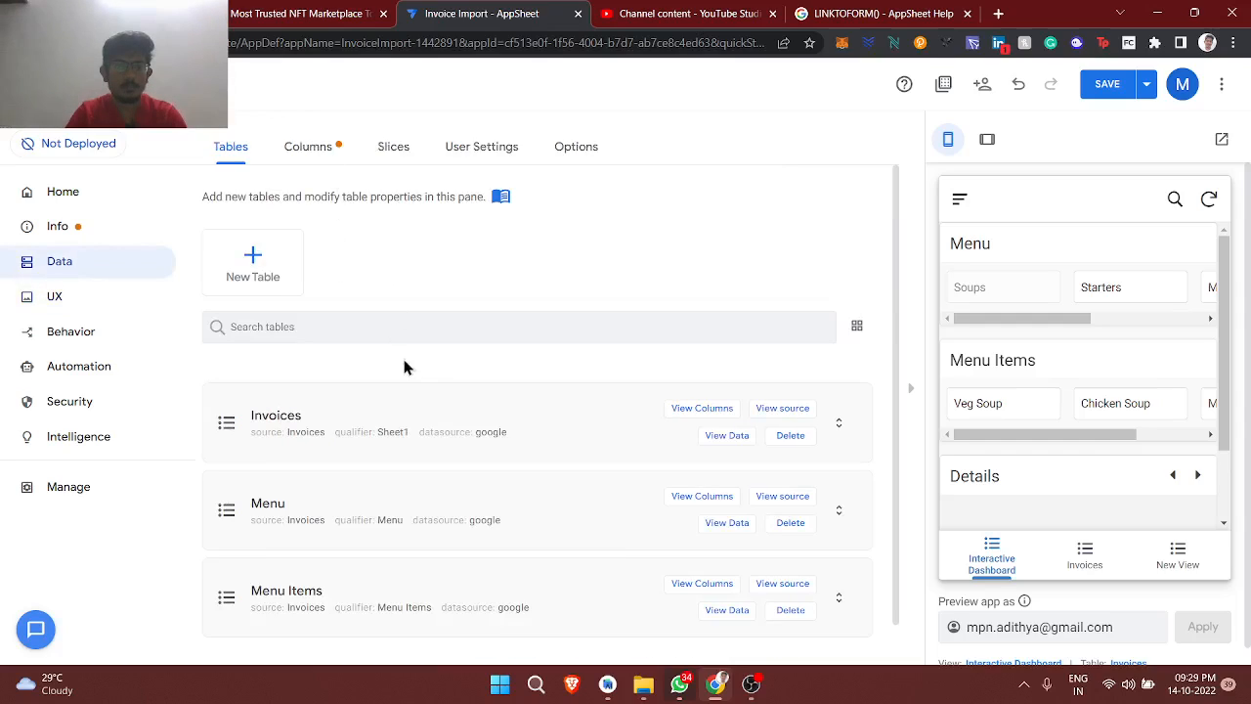
{"action": "left_click", "coordinate": [783, 408]}
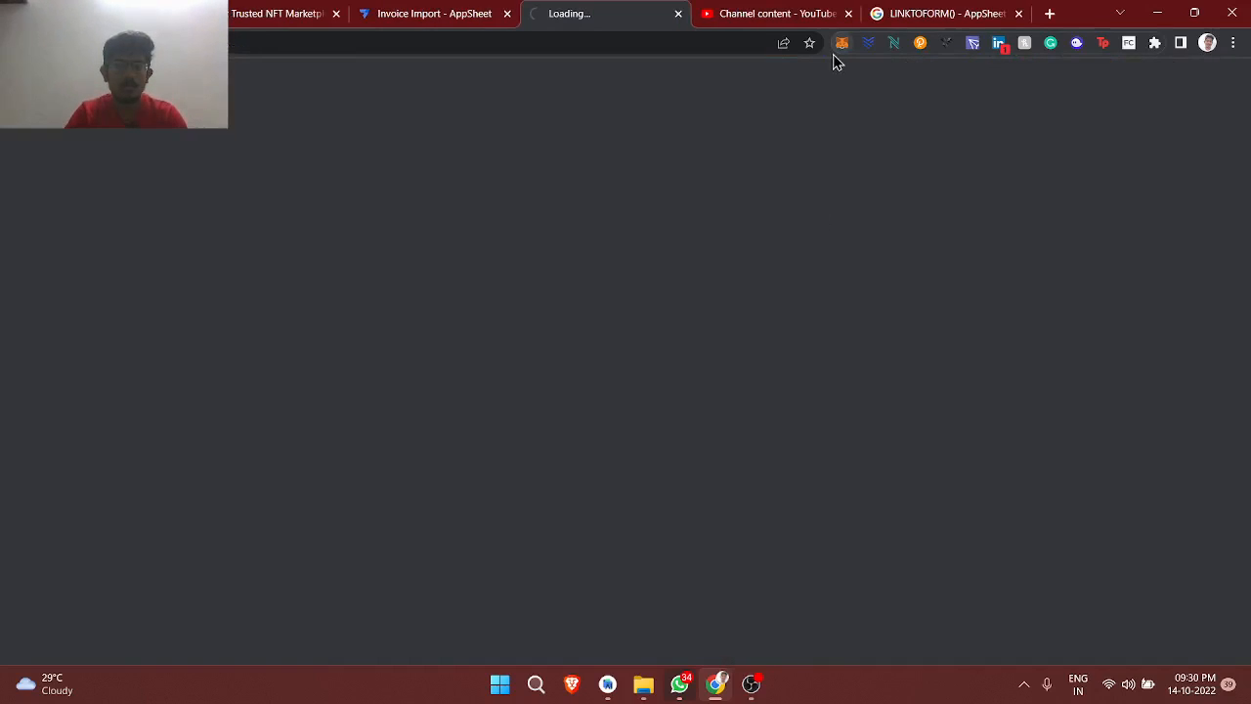
Examine the sample expression LINKTOFORM("Order Details_Form", "Order ID", [_THISROW]) and its arguments in the help article
{"action": "left_click", "coordinate": [935, 12]}
{"action": "scroll", "coordinate": [274, 428], "scroll_direction": "up", "scroll_amount": 2}
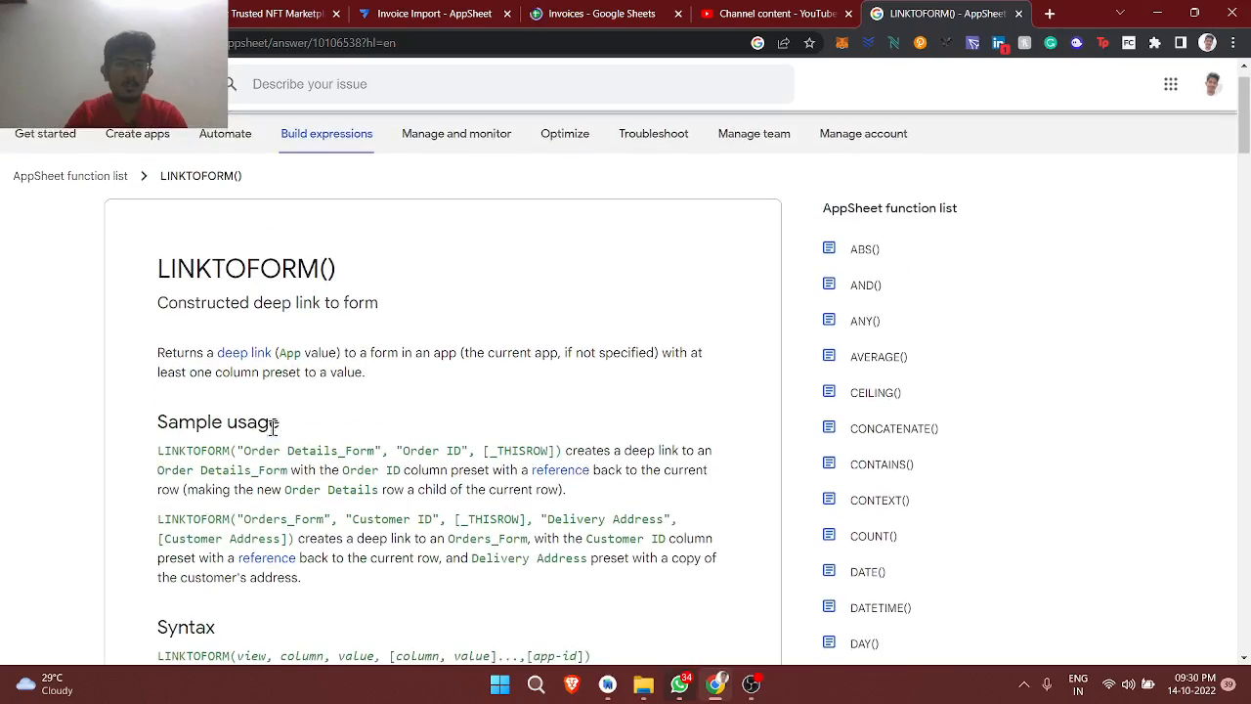
{"action": "scroll", "coordinate": [333, 364], "scroll_direction": "down", "scroll_amount": 2}
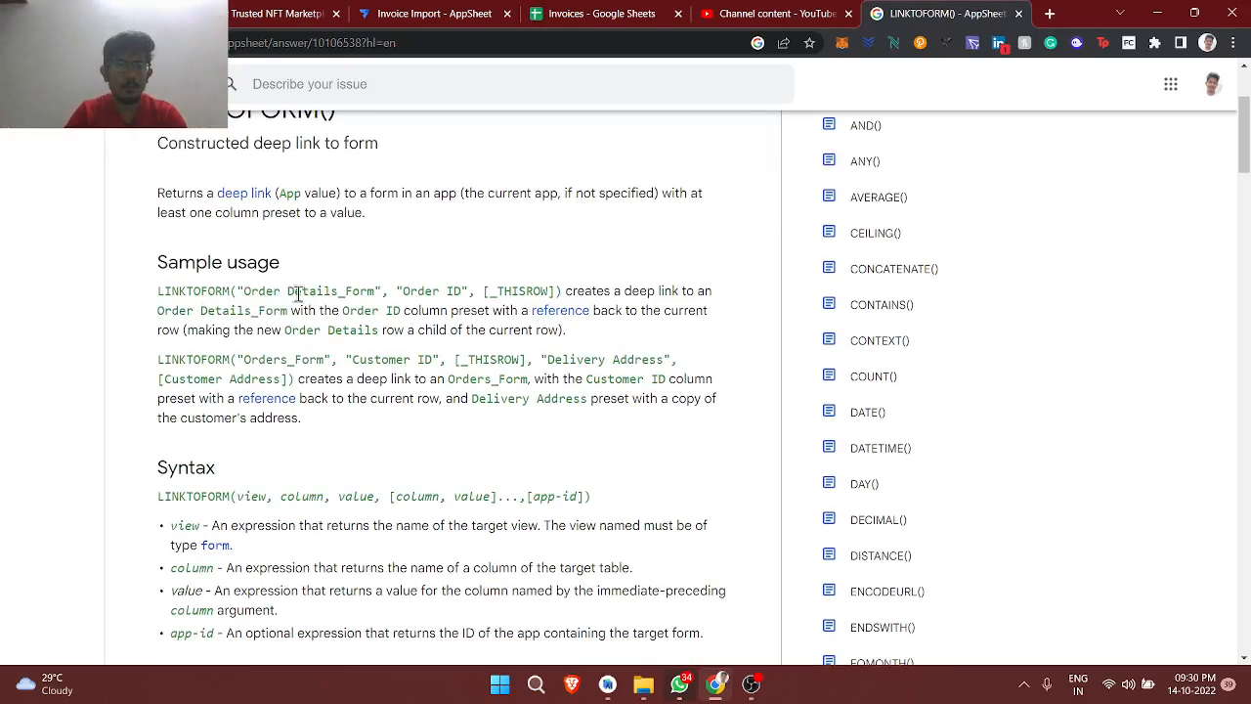
{"action": "left_click_drag", "start_coordinate": [244, 291], "coordinate": [555, 296]}
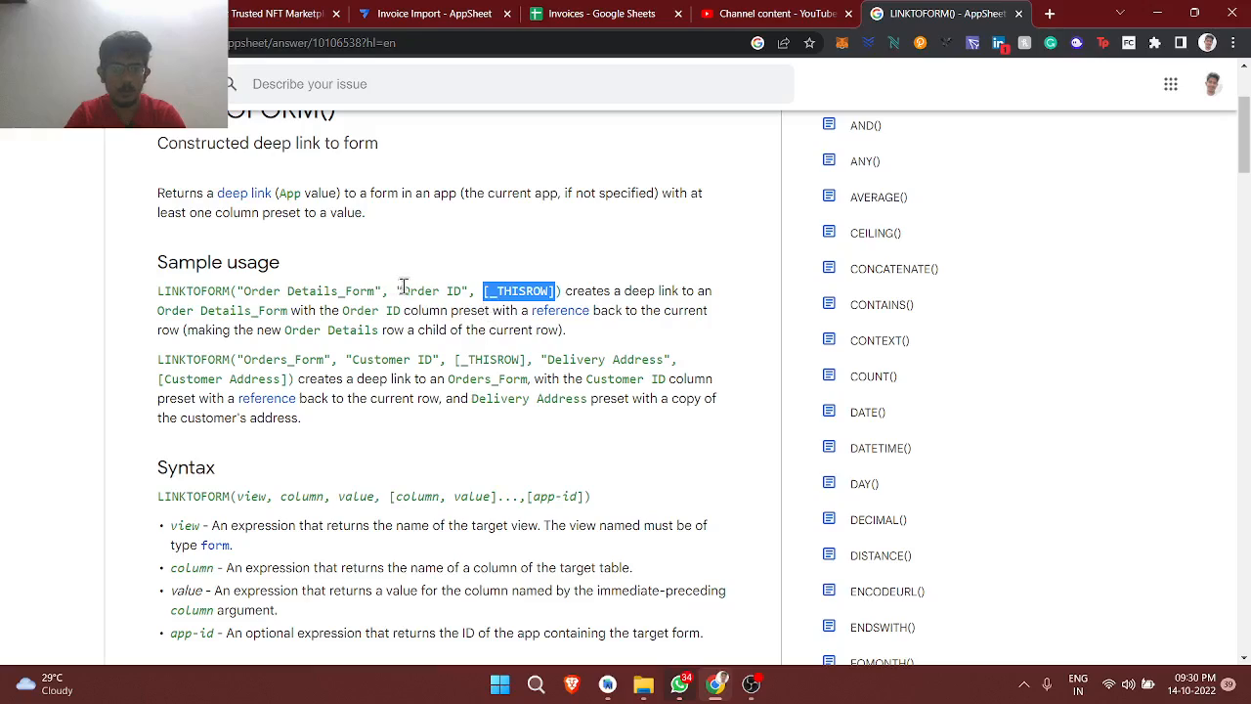
{"action": "left_click_drag", "start_coordinate": [399, 290], "coordinate": [554, 293]}
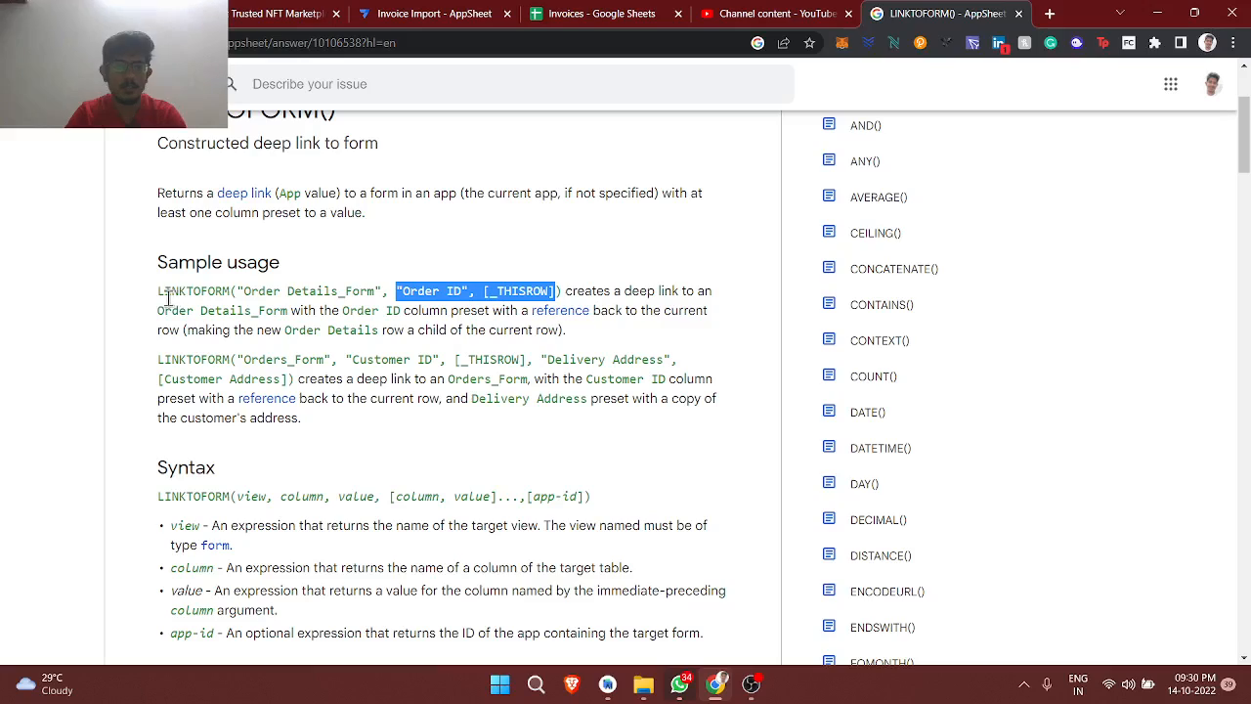
{"action": "left_click_drag", "start_coordinate": [156, 291], "coordinate": [486, 288]}
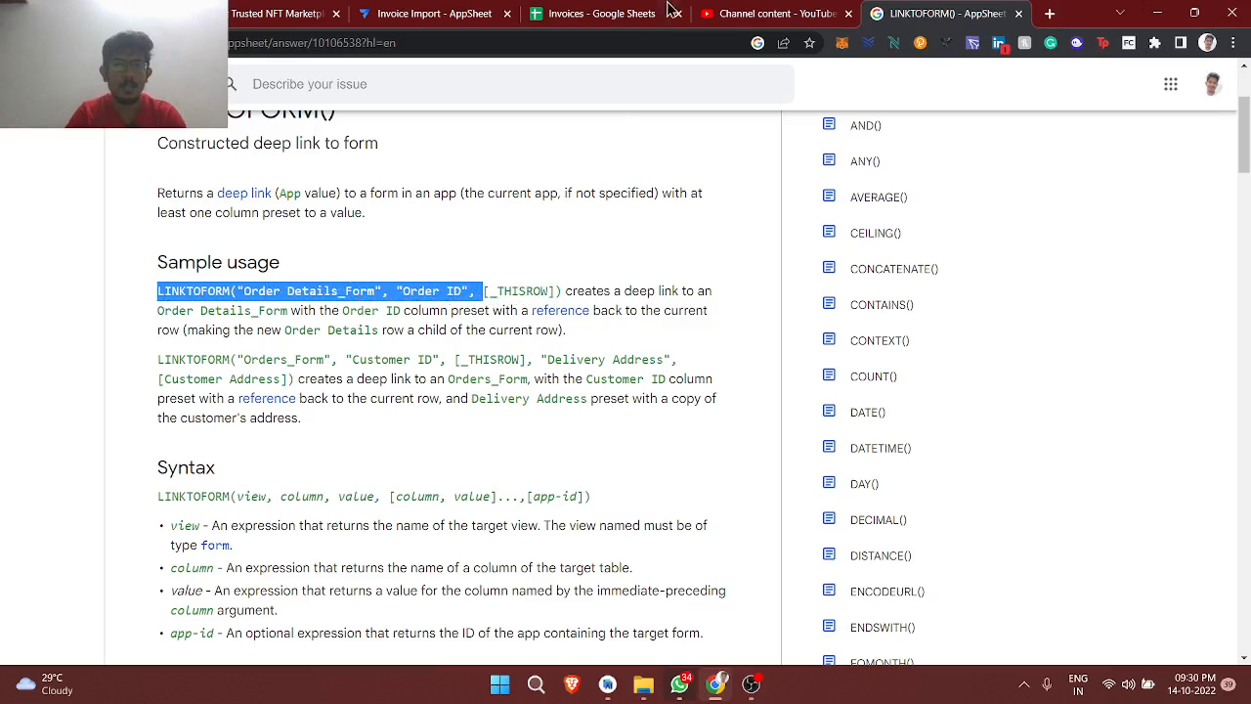
Review the columns of the Menu and Menu Items sheets in the Invoices spreadsheet
{"action": "left_click", "coordinate": [551, 9]}
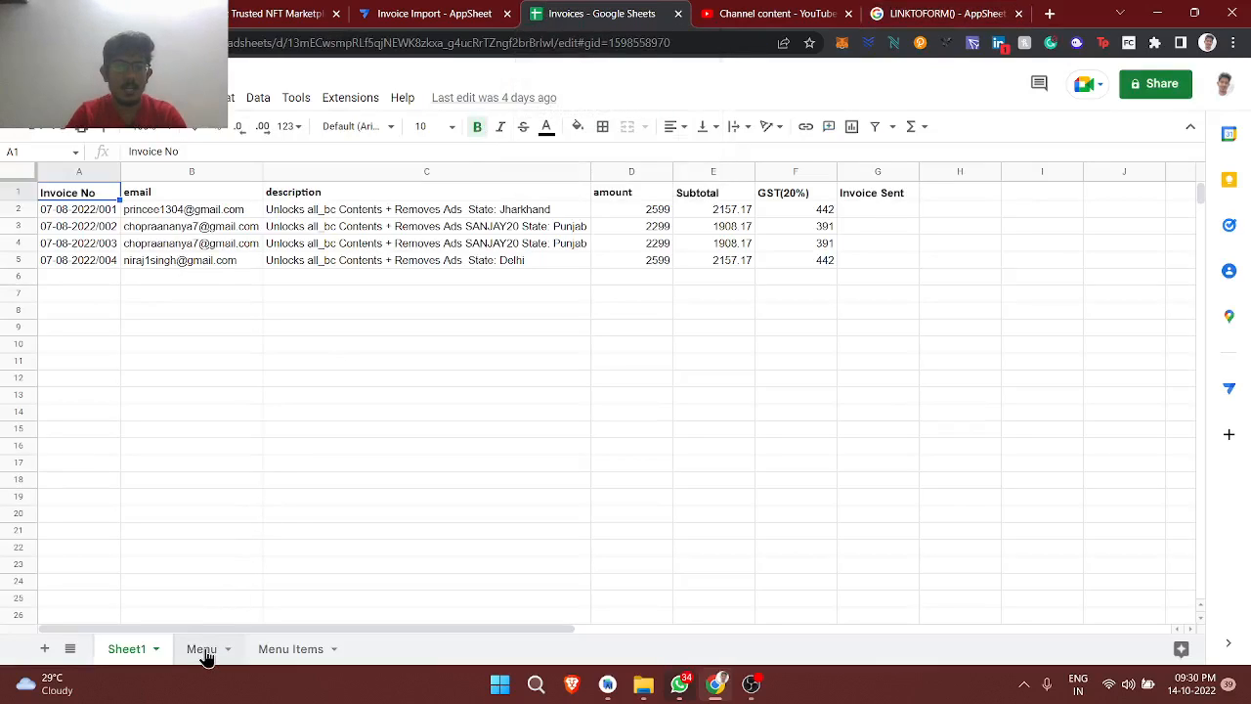
{"action": "left_click", "coordinate": [203, 650]}
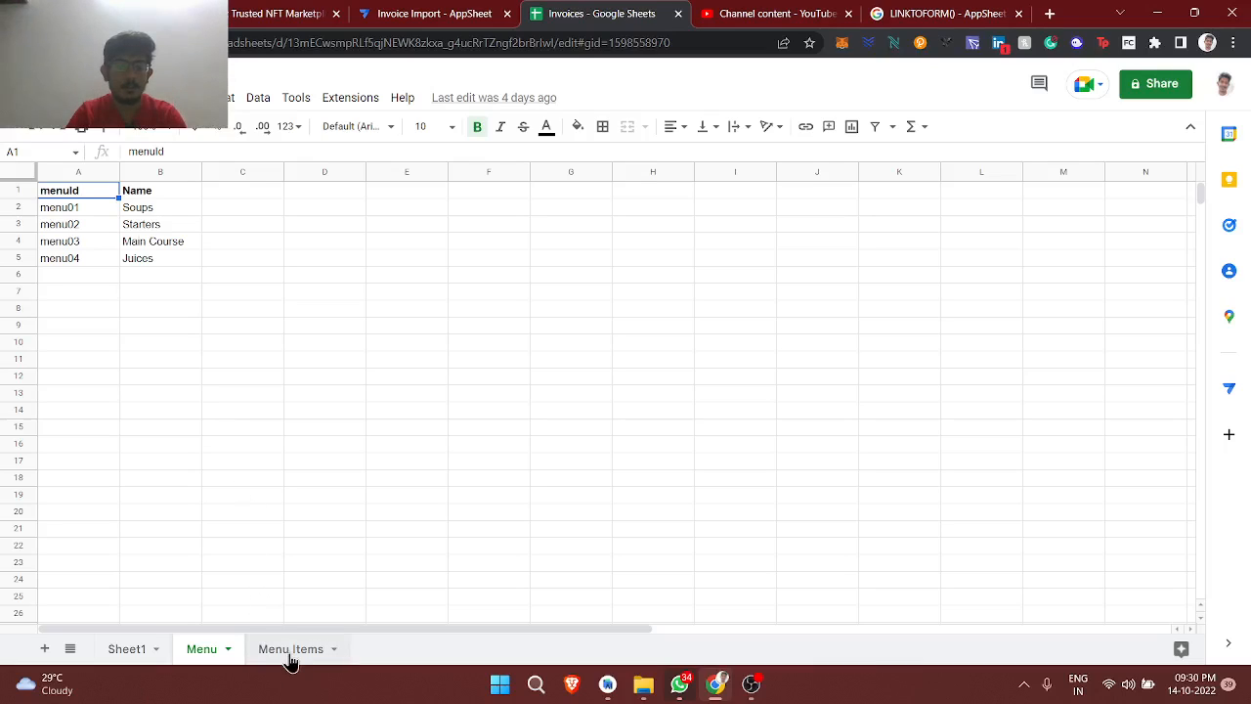
{"action": "left_click", "coordinate": [291, 655]}
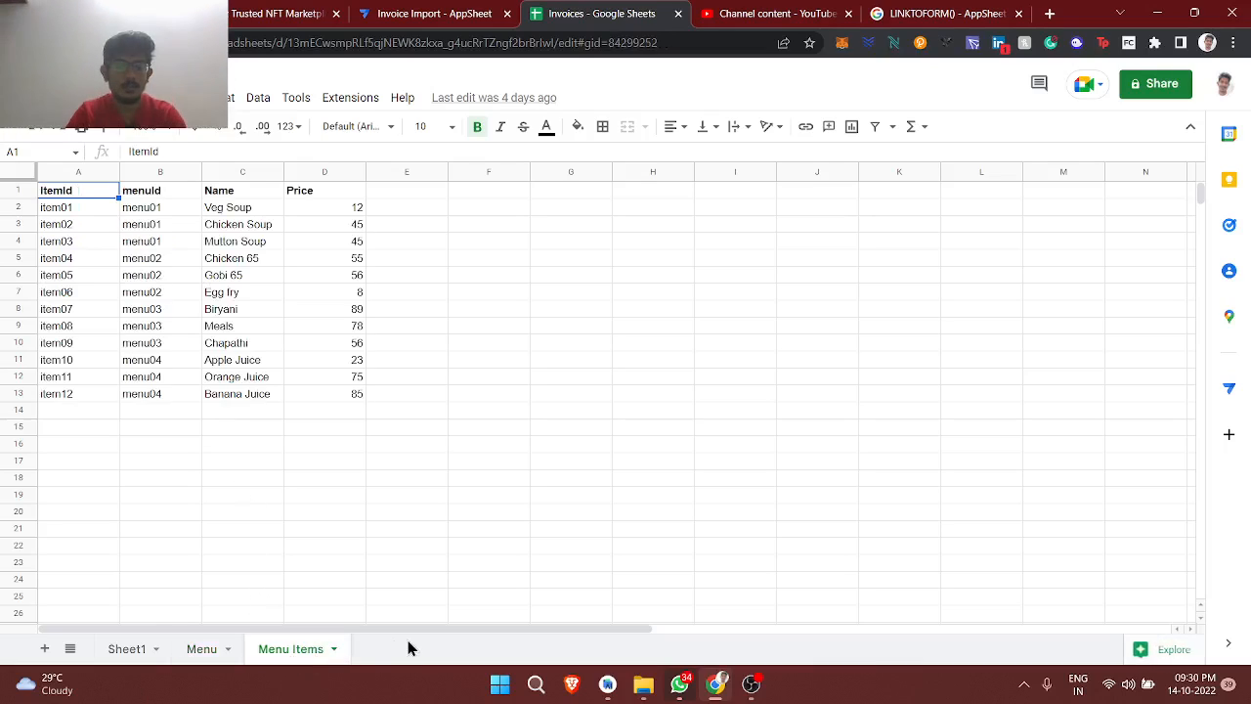
Add a new sheet to the Invoices spreadsheet and name it Orders
{"action": "left_click", "coordinate": [44, 648]}
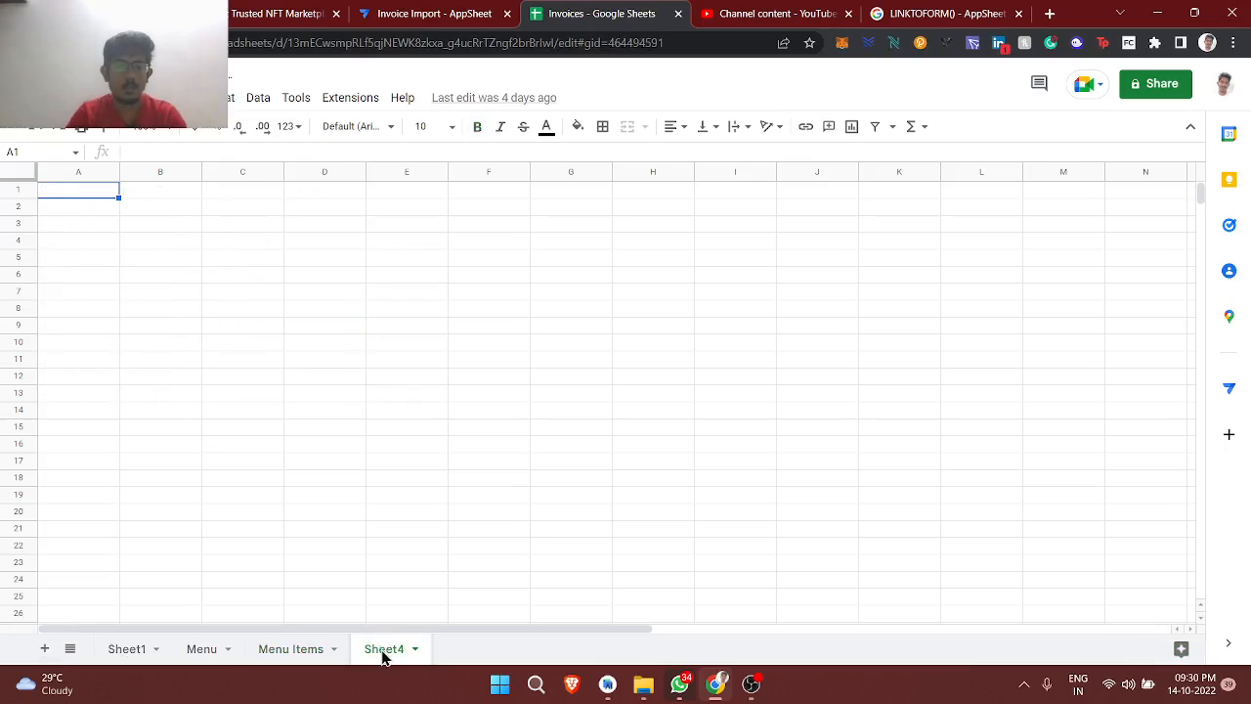
{"action": "double_click", "coordinate": [383, 649]}
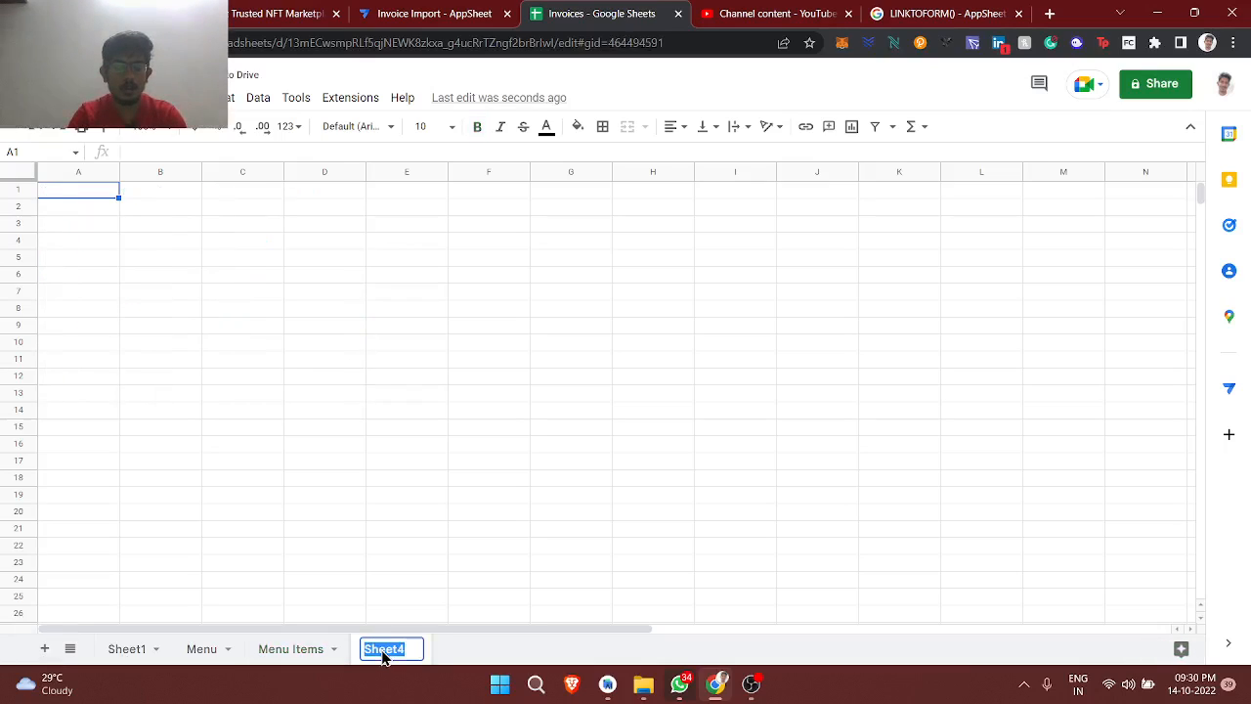
{"action": "type", "text": "Orders"}
{"action": "key", "text": "Return"}
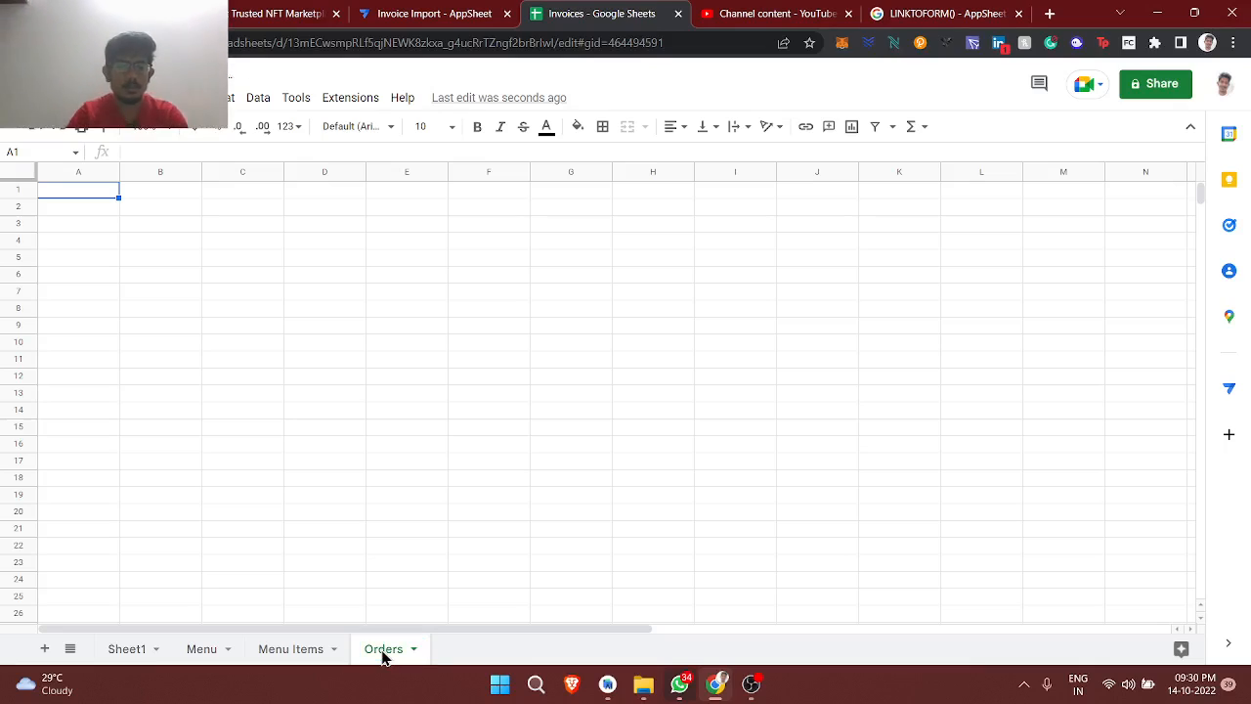
Copy the menuId header from the Menu Items sheet into cell B1 of the Orders sheet
{"action": "left_click", "coordinate": [305, 653]}
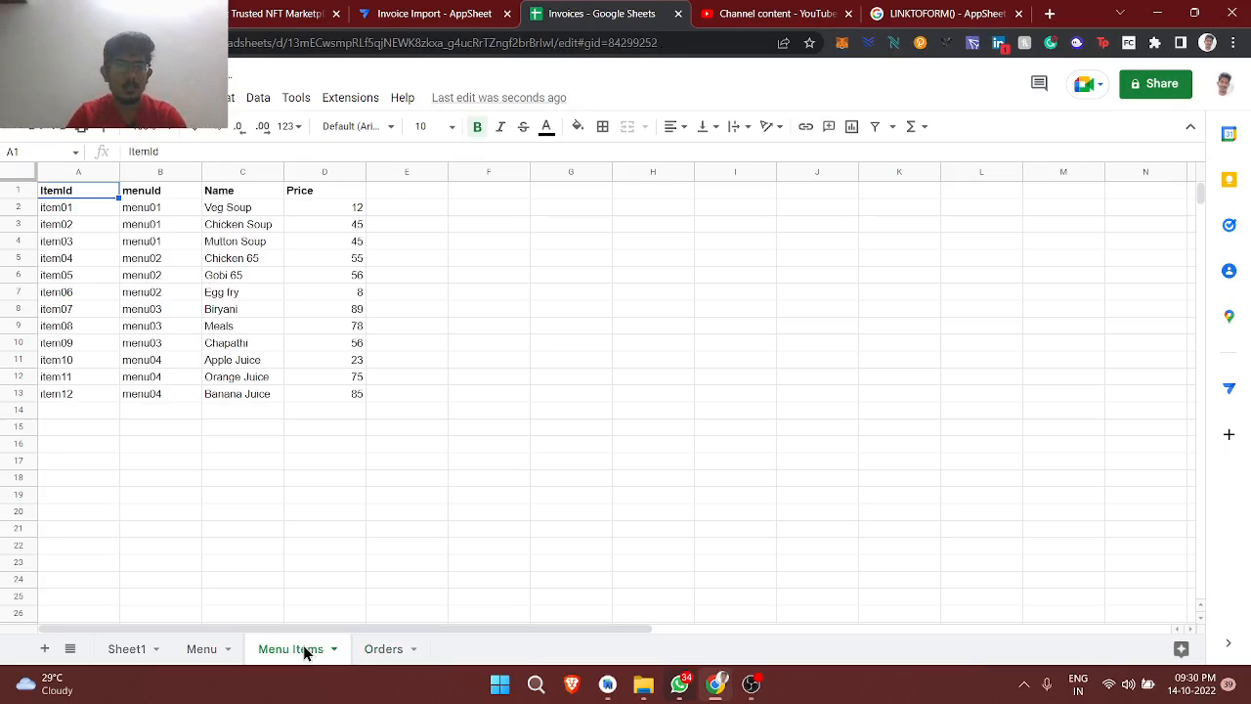
{"action": "left_click", "coordinate": [166, 194]}
{"action": "key", "text": "ctrl+c"}
{"action": "left_click", "coordinate": [385, 650]}
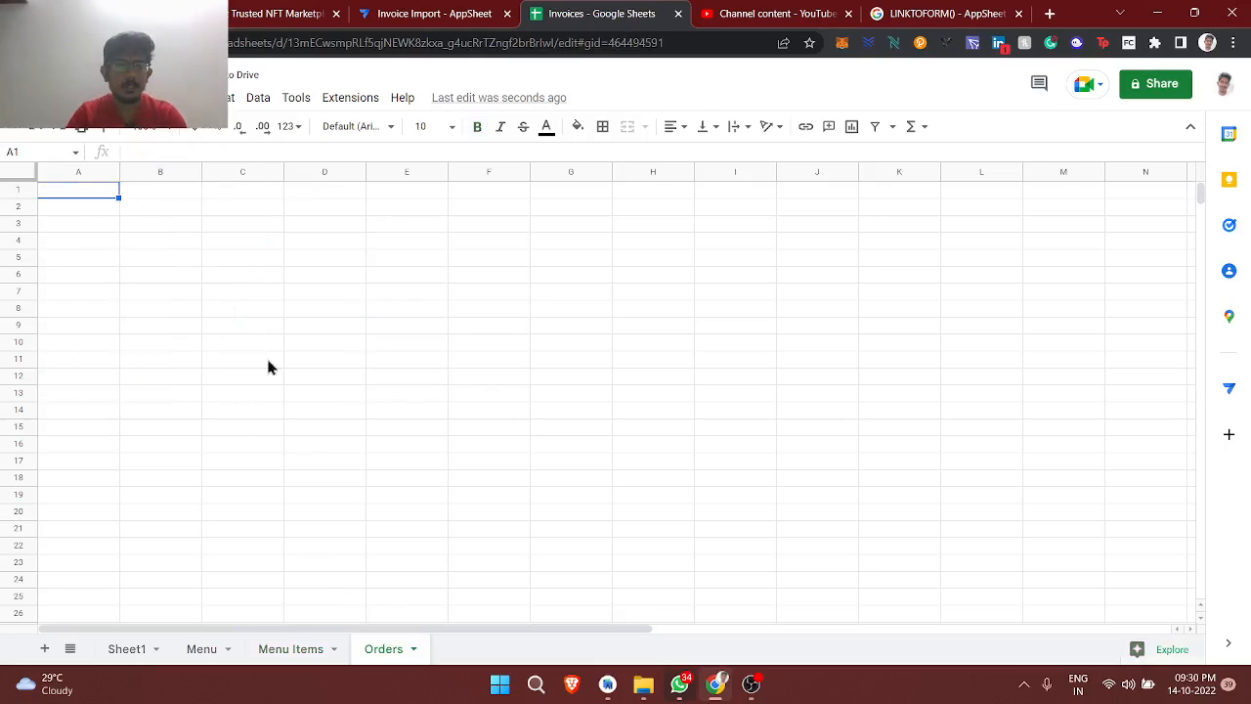
{"action": "left_click", "coordinate": [148, 203]}
{"action": "key", "text": "ctrl+v"}
Enter the header orderId in cell A1 of the Orders sheet
{"action": "left_click", "coordinate": [73, 194]}
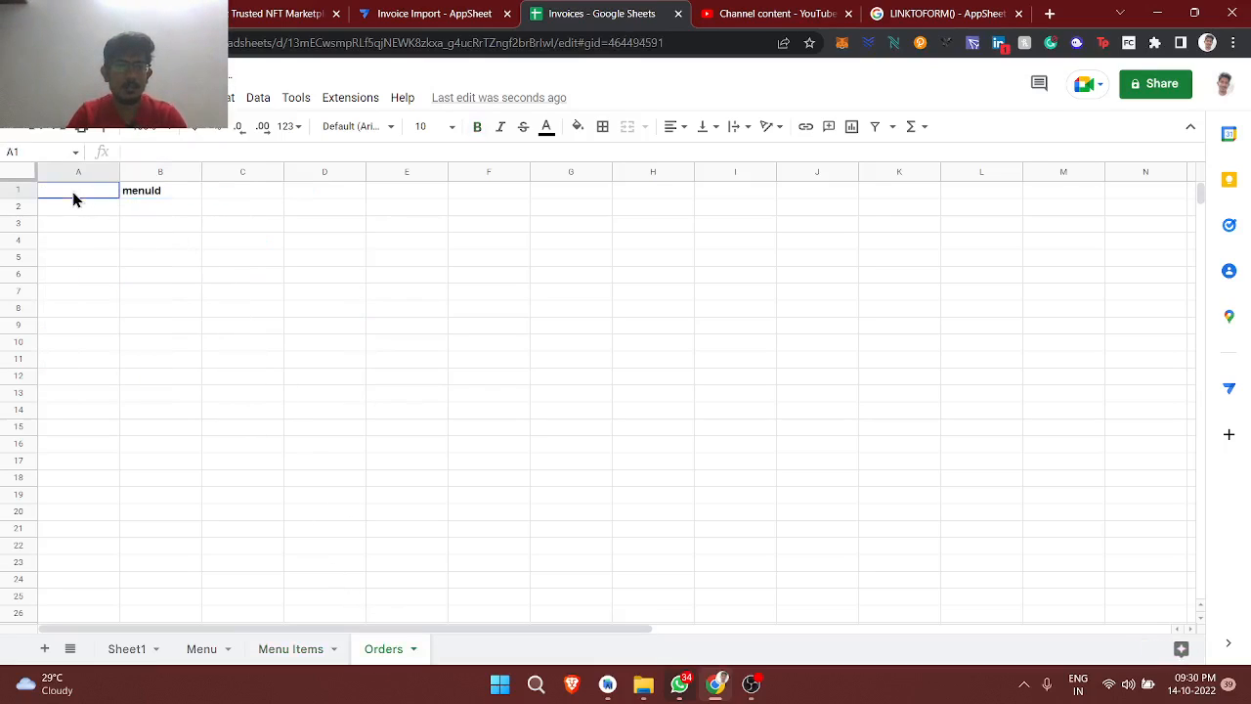
{"action": "type", "text": "orderId"}
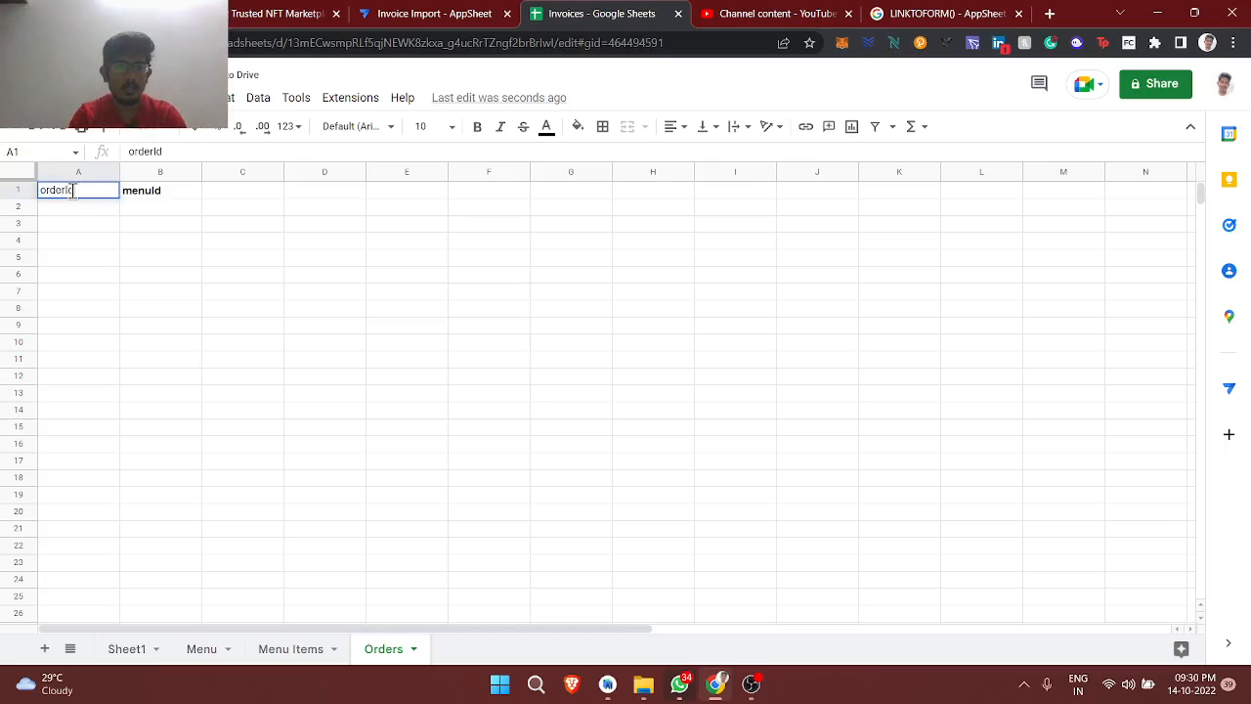
{"action": "key", "text": "Return"}
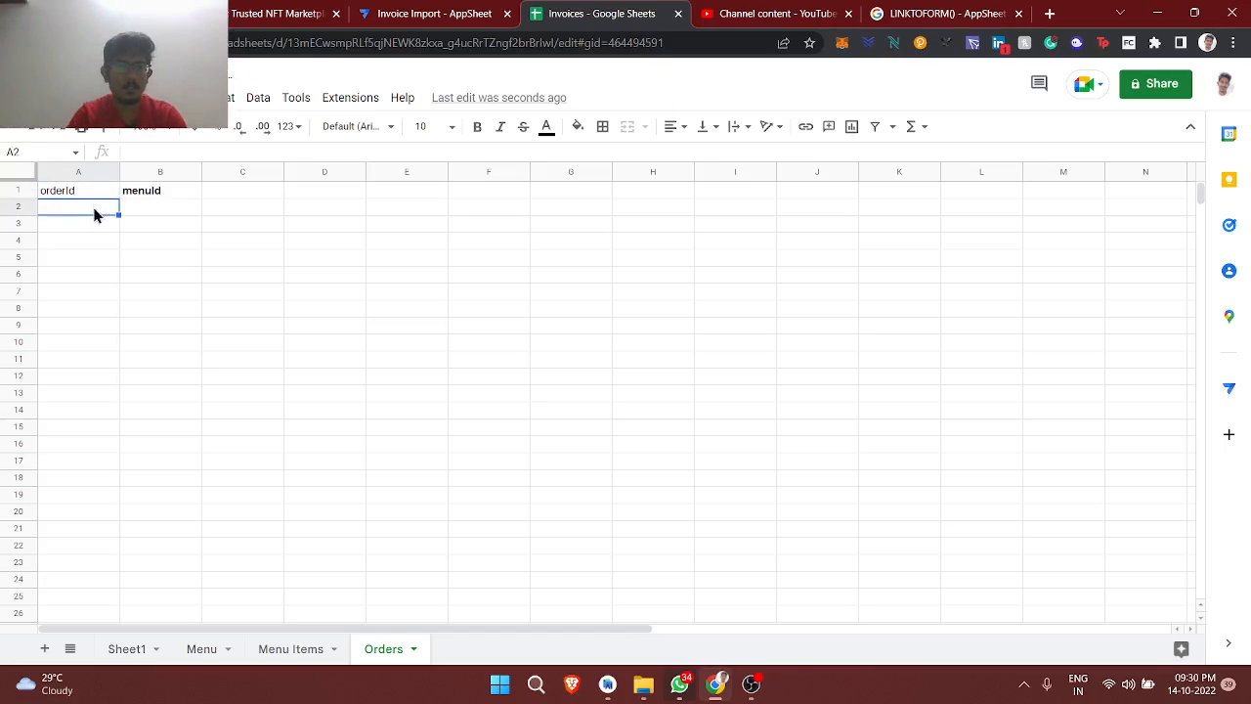
{"action": "left_click", "coordinate": [86, 196]}
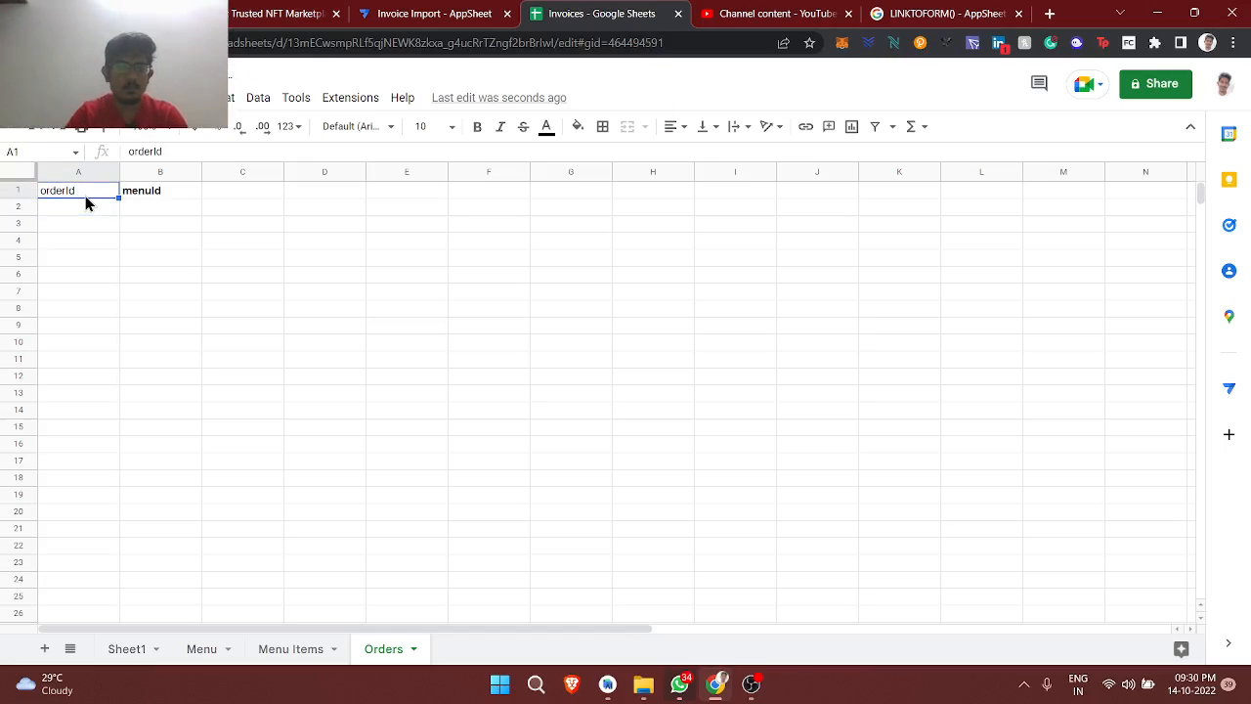
Copy the Name header from the Menu Items sheet into cell C1 of the Orders sheet
{"action": "left_click", "coordinate": [291, 649]}
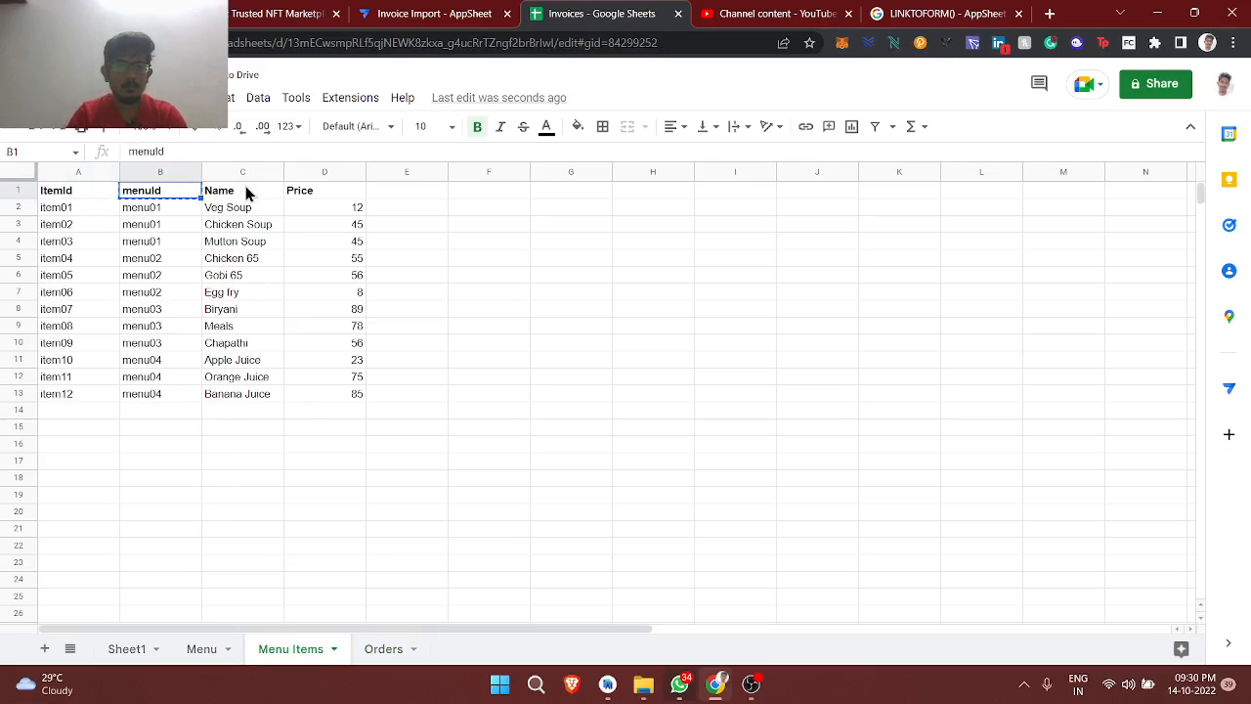
{"action": "left_click", "coordinate": [246, 193]}
{"action": "left_click", "coordinate": [377, 649]}
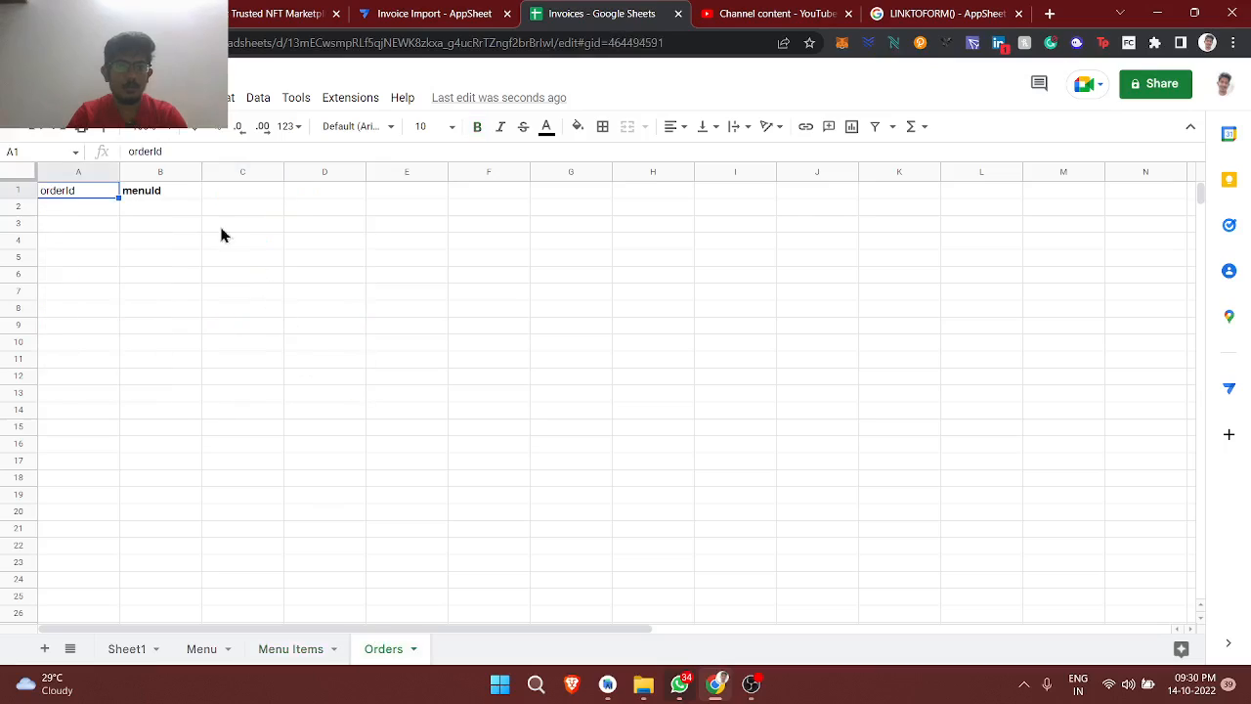
{"action": "left_click", "coordinate": [215, 193]}
{"action": "key", "text": "ctrl+v"}
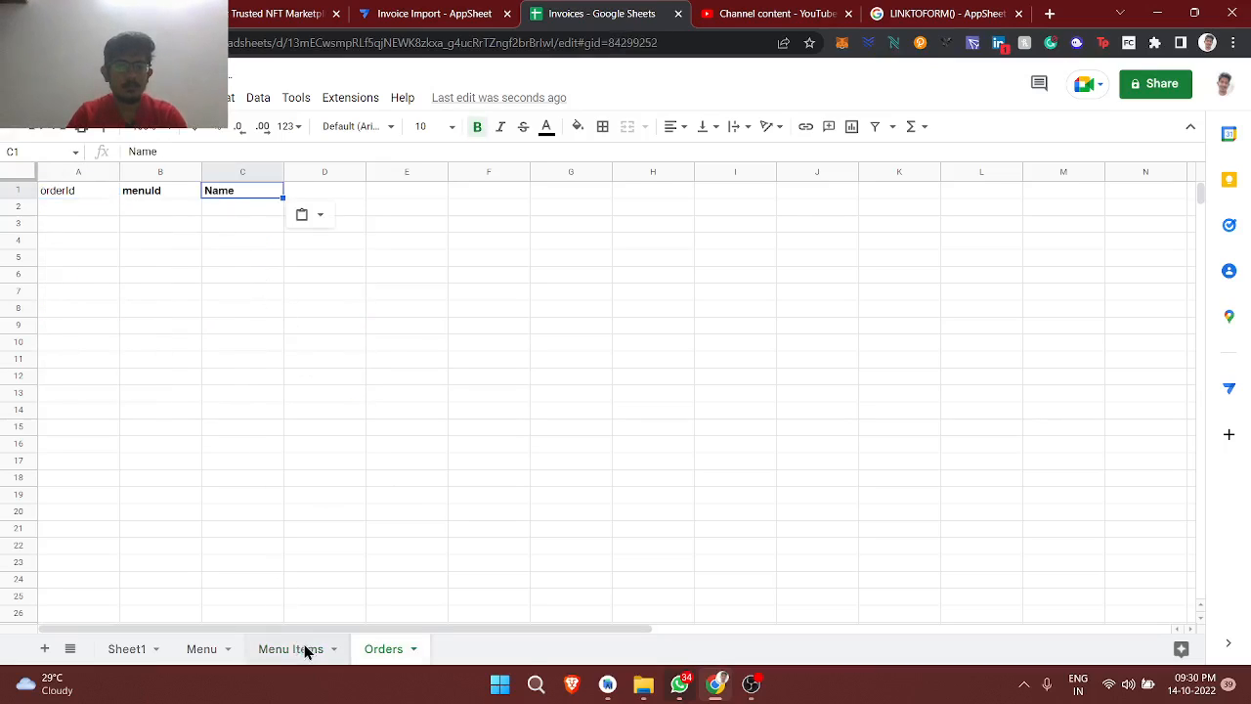
Copy the Price header from the Menu Items sheet into cell D1 of the Orders sheet and clear it again
{"action": "left_click", "coordinate": [306, 649]}
{"action": "left_click", "coordinate": [337, 194]}
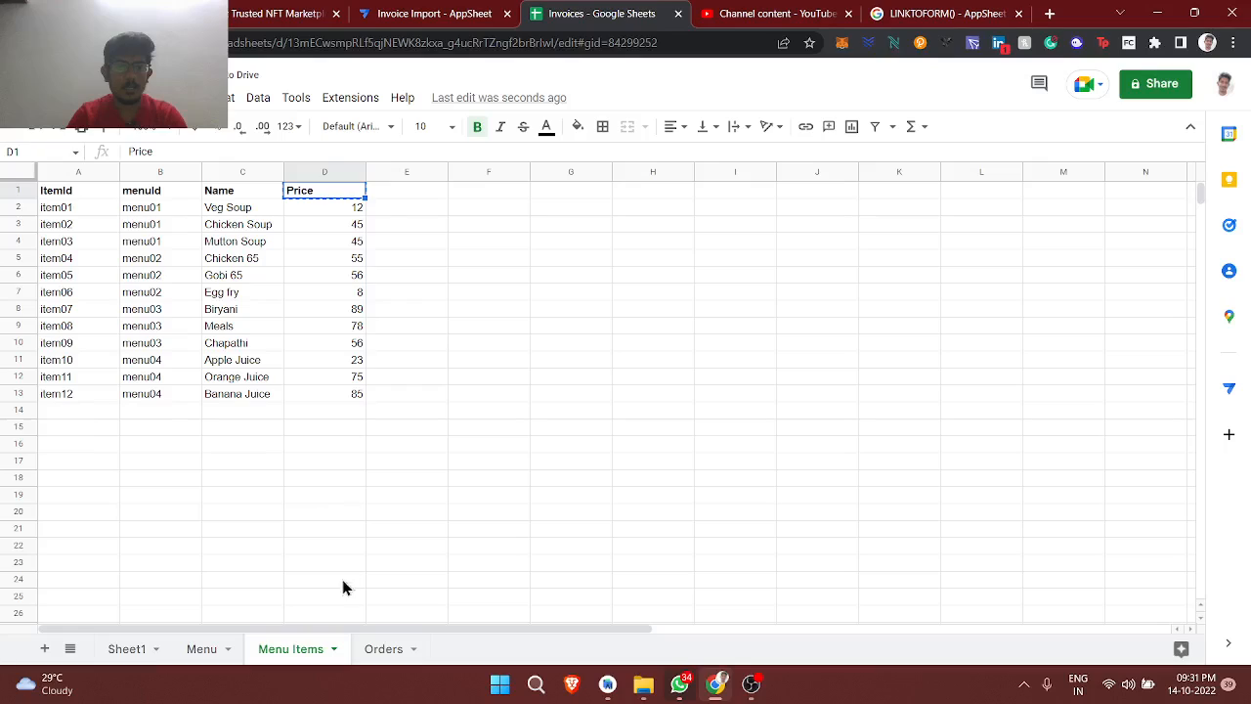
{"action": "left_click", "coordinate": [380, 649]}
{"action": "left_click", "coordinate": [345, 192]}
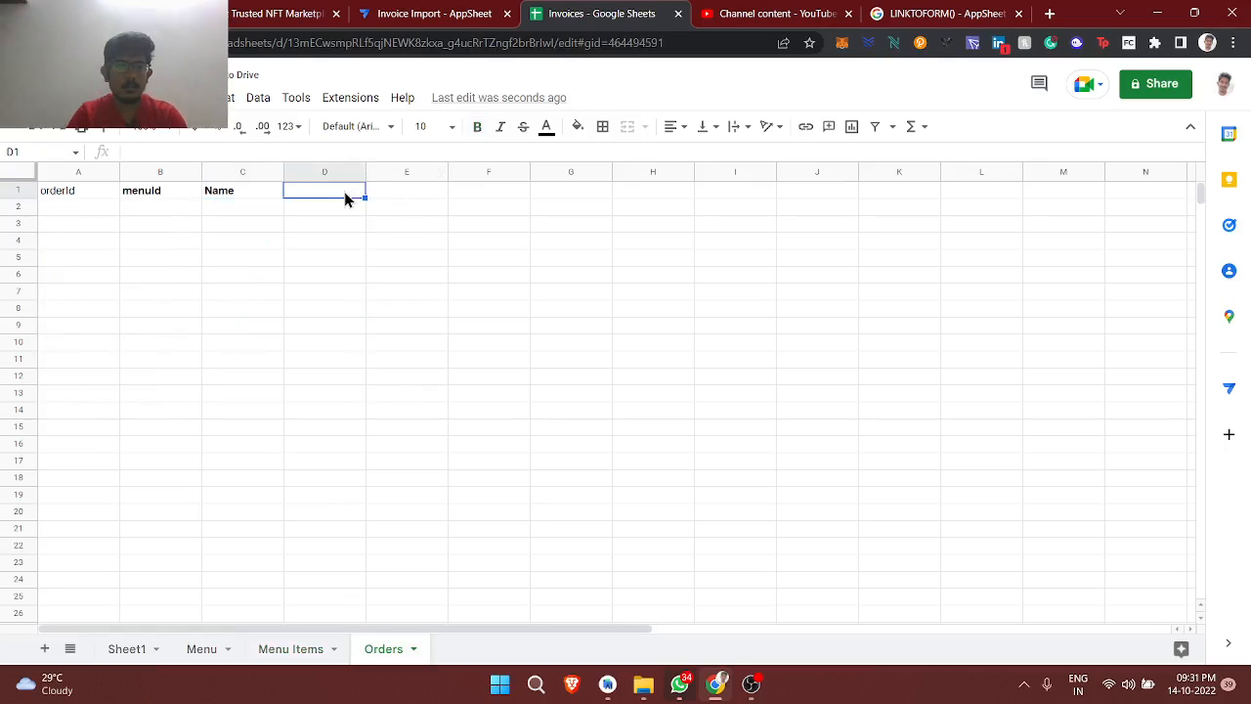
{"action": "key", "text": "ctrl+v"}
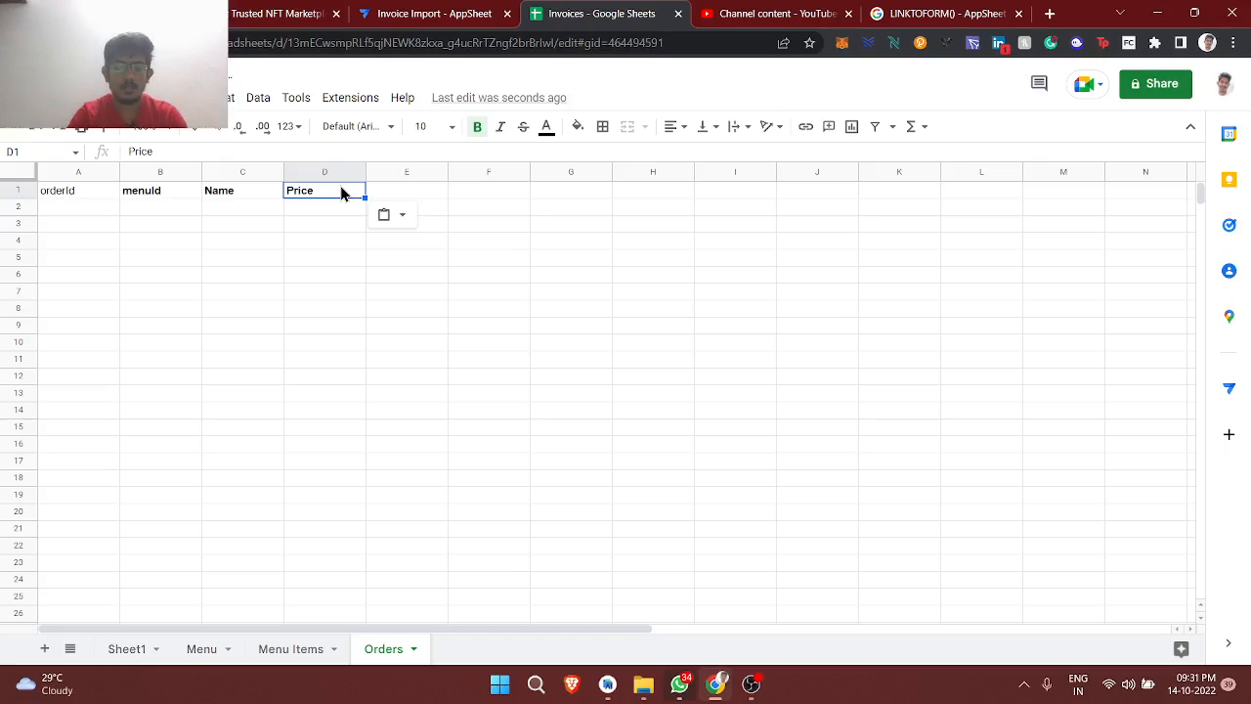
{"action": "key", "text": "Delete"}
Enter the header Quantity in cell D1 of the Orders sheet
{"action": "type", "text": "Q"}
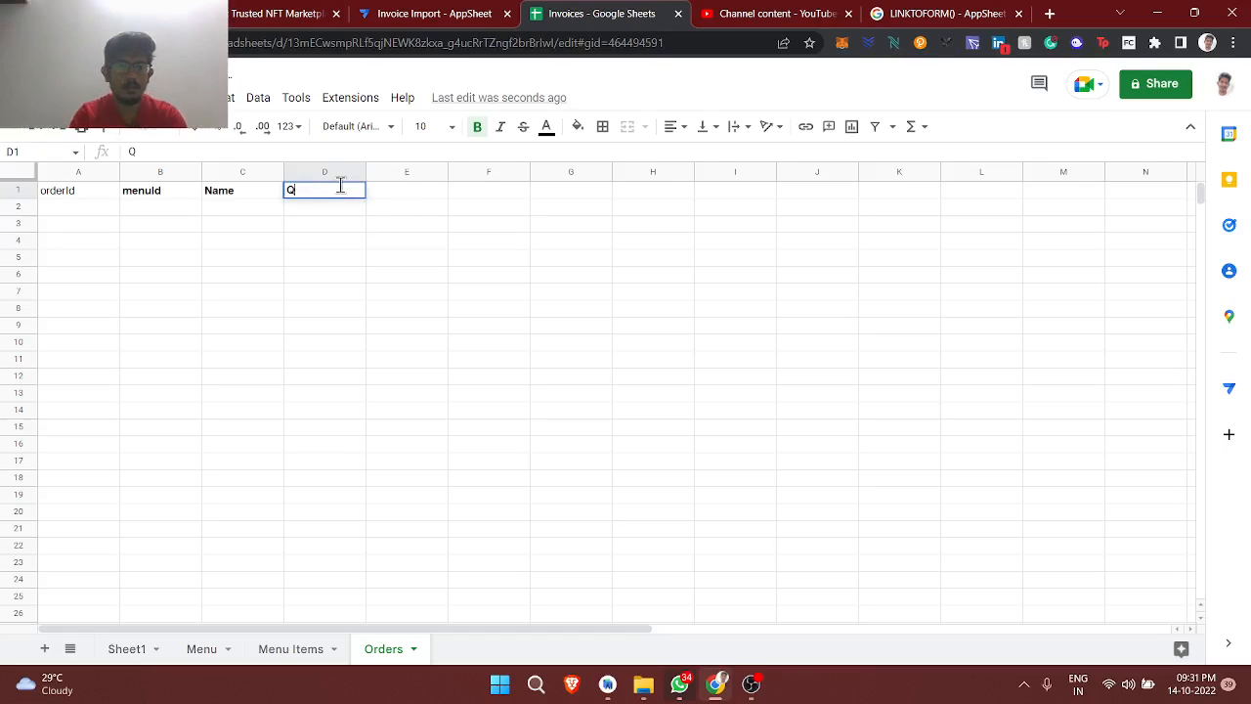
{"action": "type", "text": "uantity"}
{"action": "key", "text": "Tab"}
Enter the header Additional Notes in cell E1, and make it and the orderId header in A1 bold
{"action": "type", "text": "Addi"}
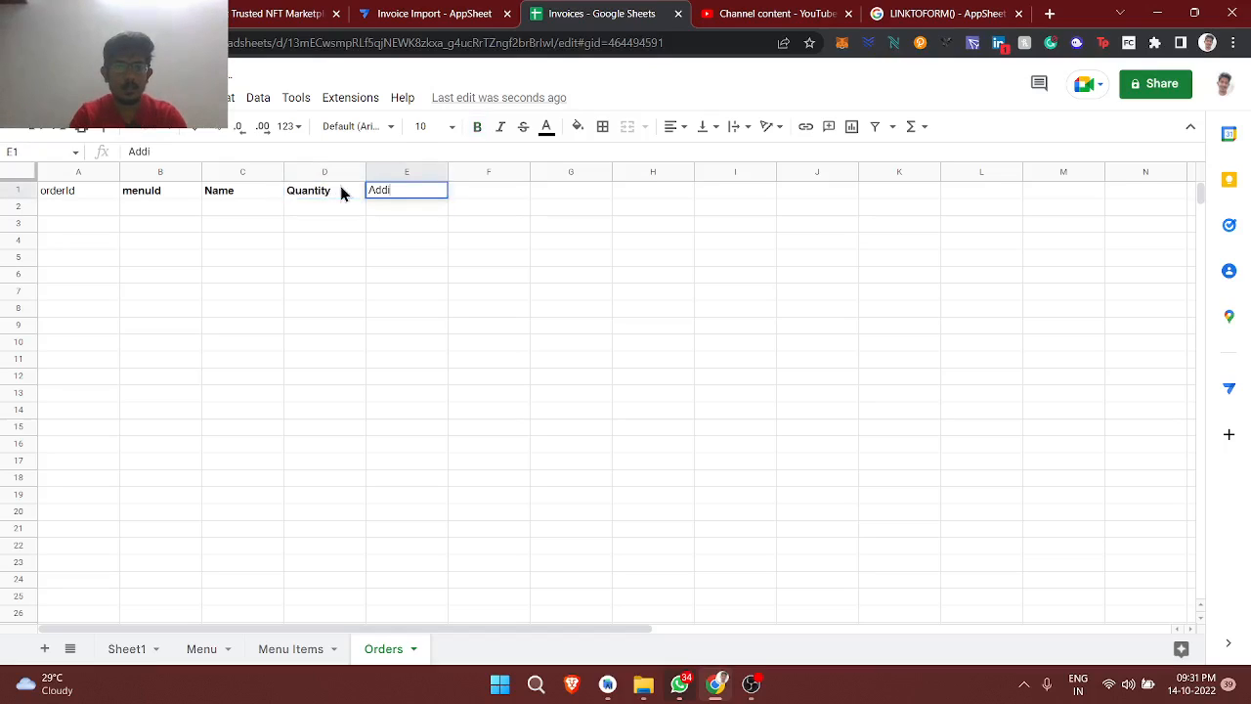
{"action": "type", "text": "tional Not"}
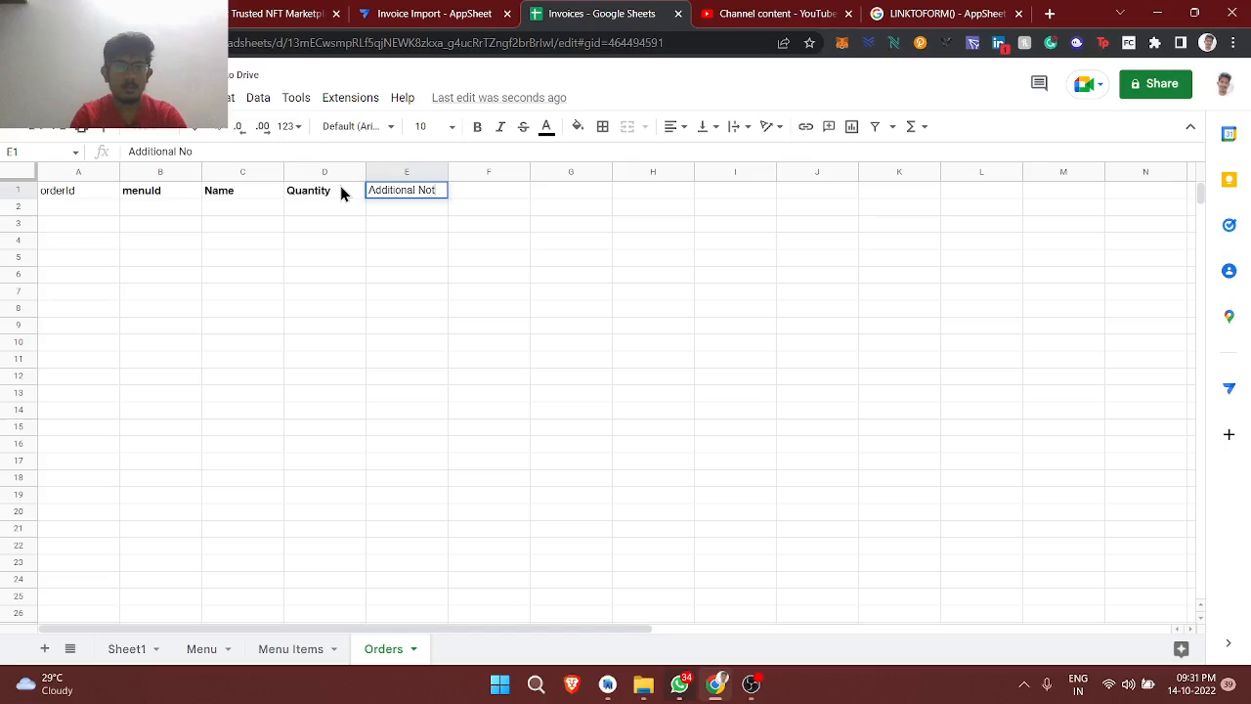
{"action": "type", "text": "es"}
{"action": "key", "text": "Return"}
{"action": "key", "text": "Up"}
{"action": "key", "text": "ctrl+b"}
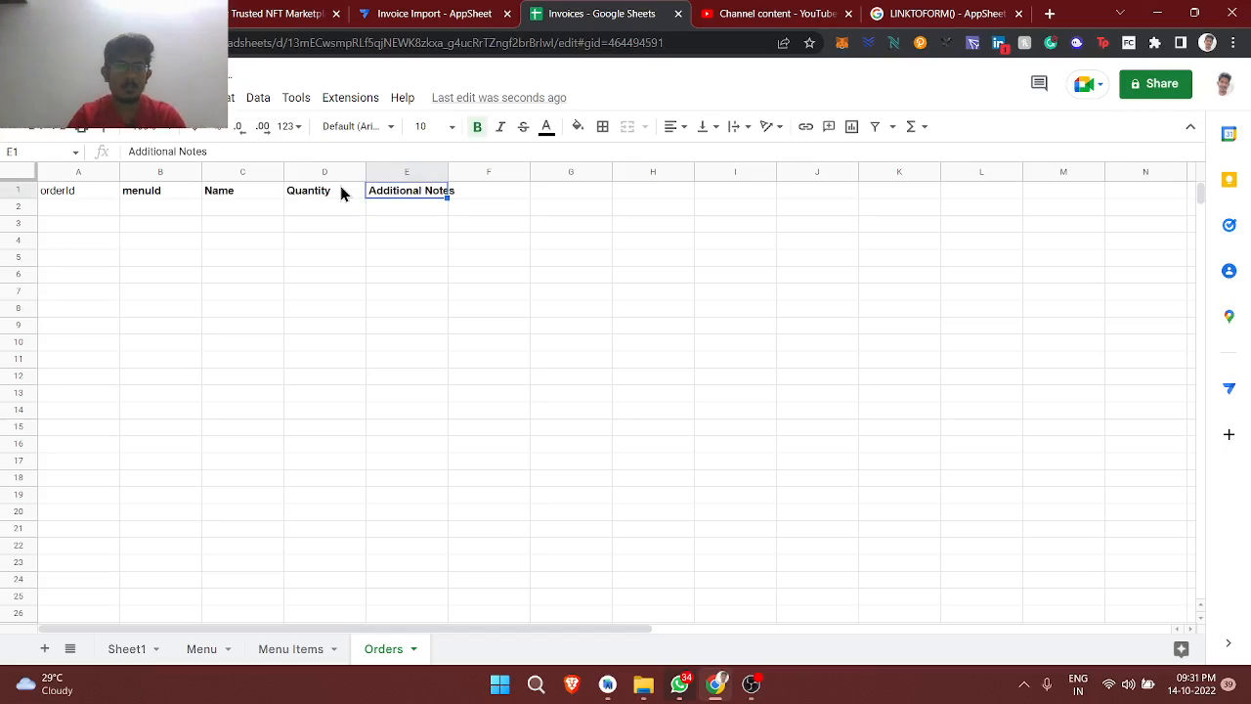
{"action": "left_click", "coordinate": [88, 198]}
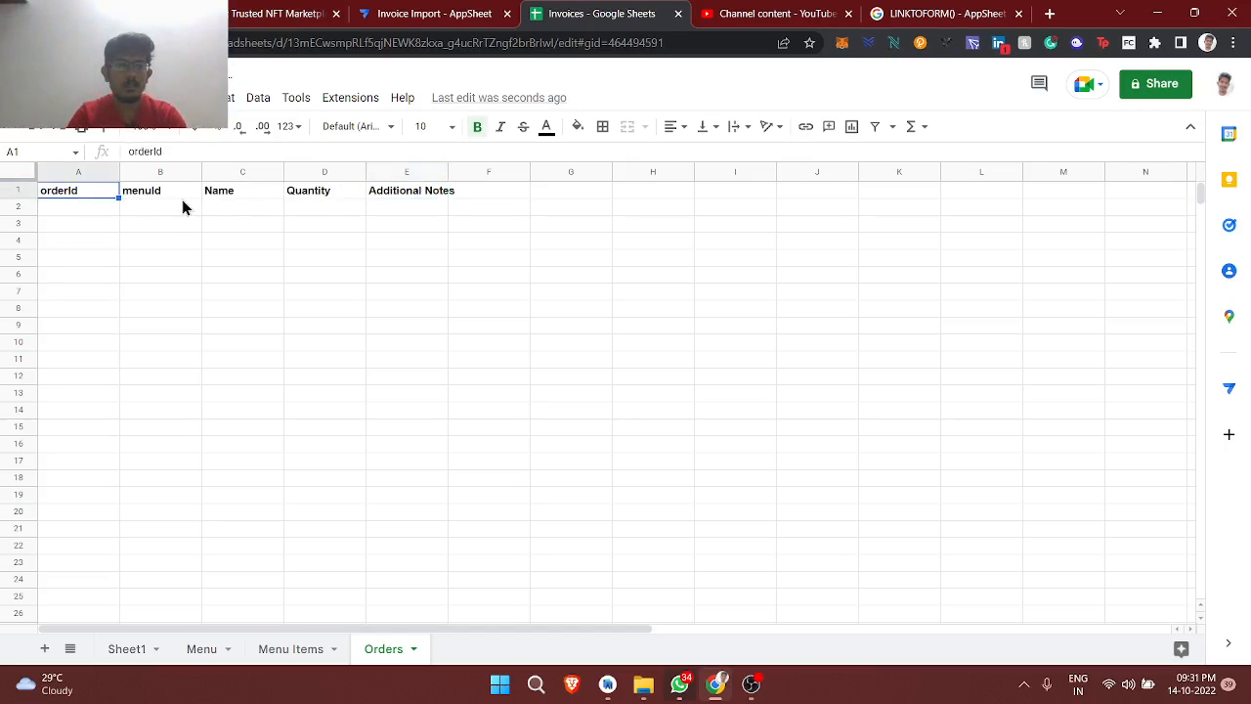
Compare the menuId and Name columns of the Menu Items sheet with the columns of the Orders sheet
{"action": "left_click", "coordinate": [290, 650]}
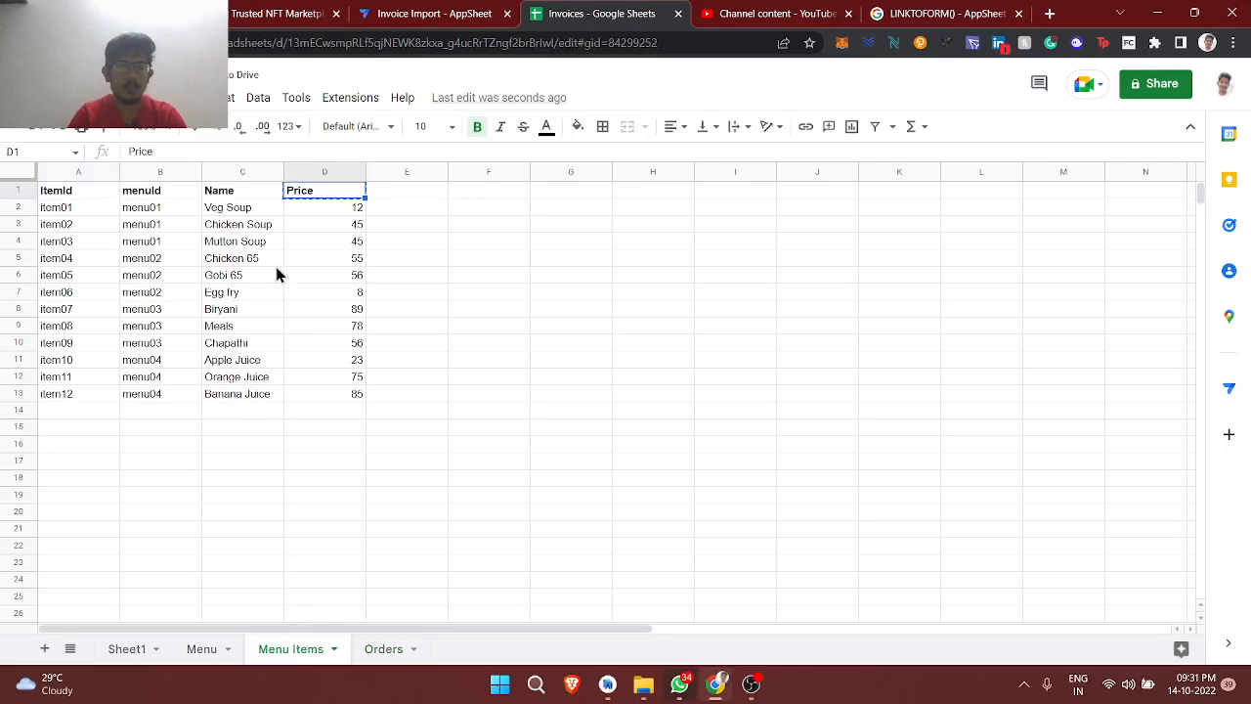
{"action": "left_click", "coordinate": [382, 649]}
{"action": "left_click", "coordinate": [300, 211]}
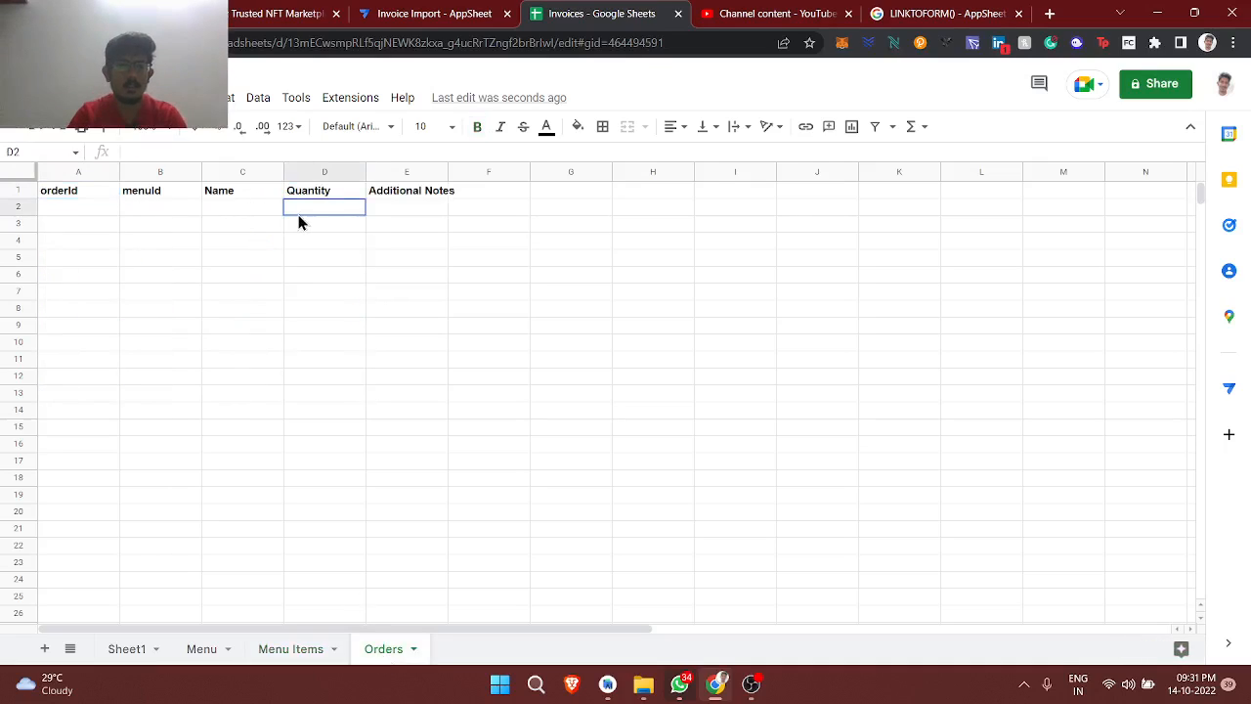
{"action": "left_click", "coordinate": [388, 213]}
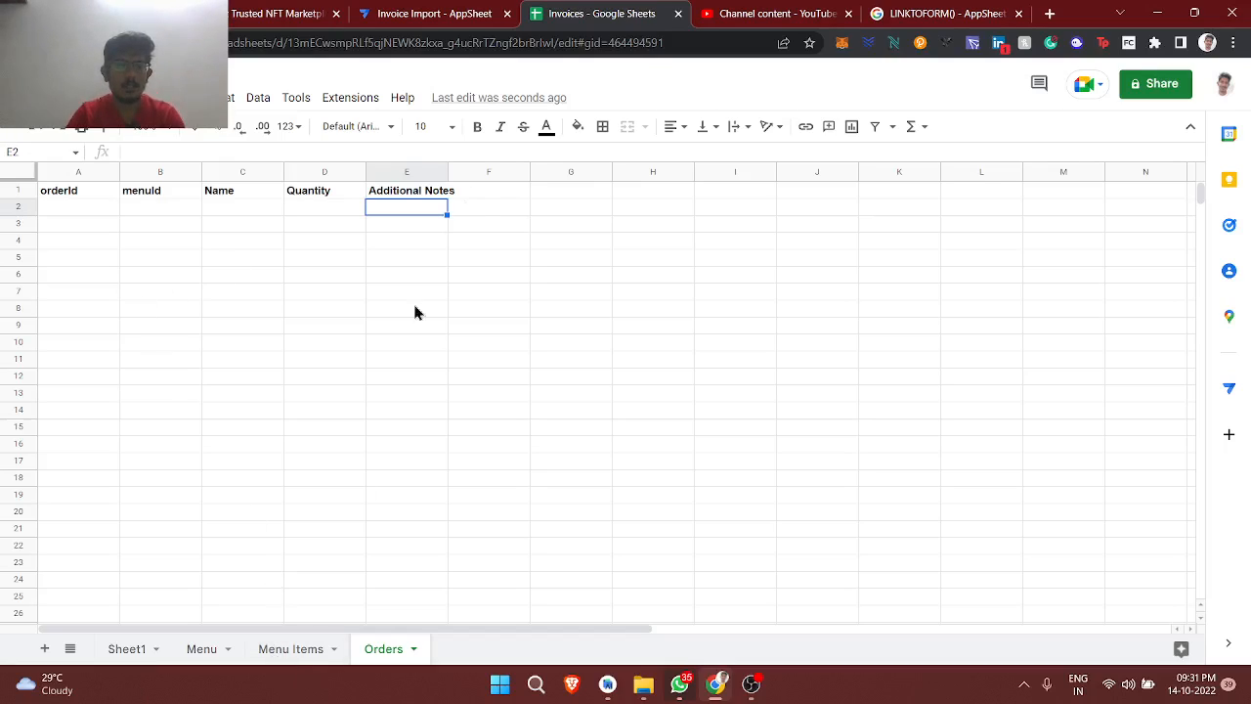
{"action": "left_click", "coordinate": [290, 649]}
{"action": "left_click", "coordinate": [159, 208]}
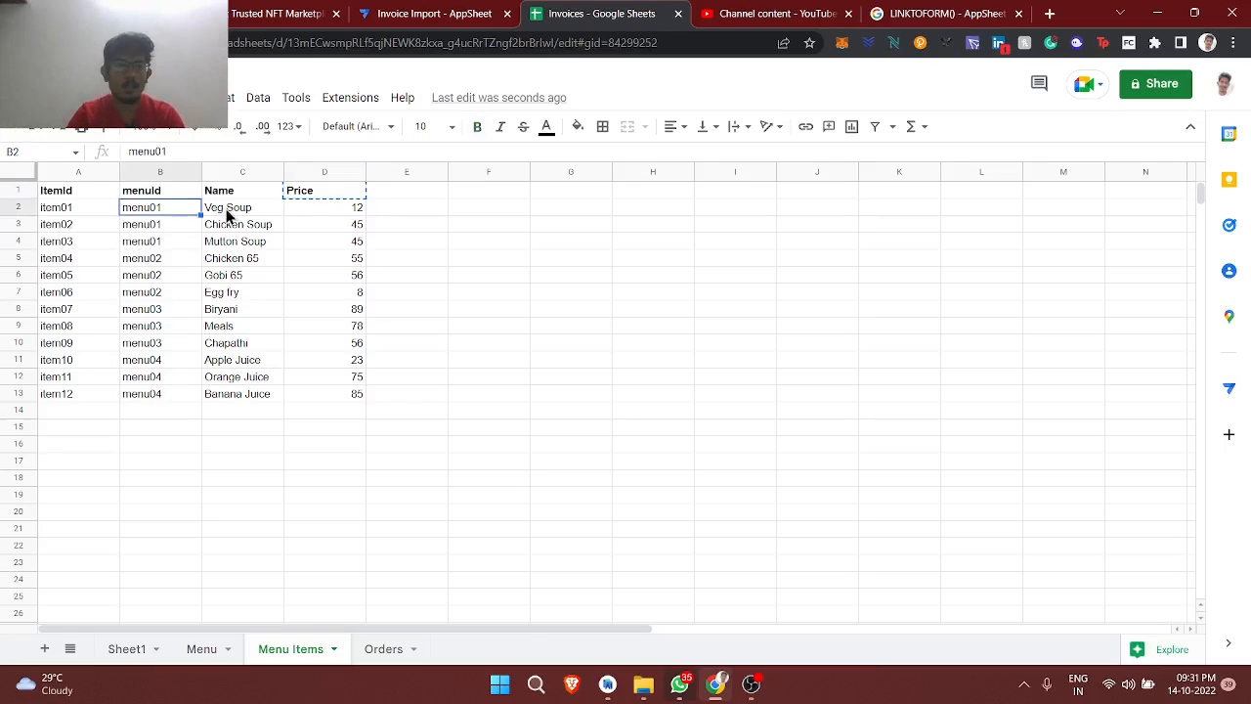
{"action": "left_click", "coordinate": [227, 213]}
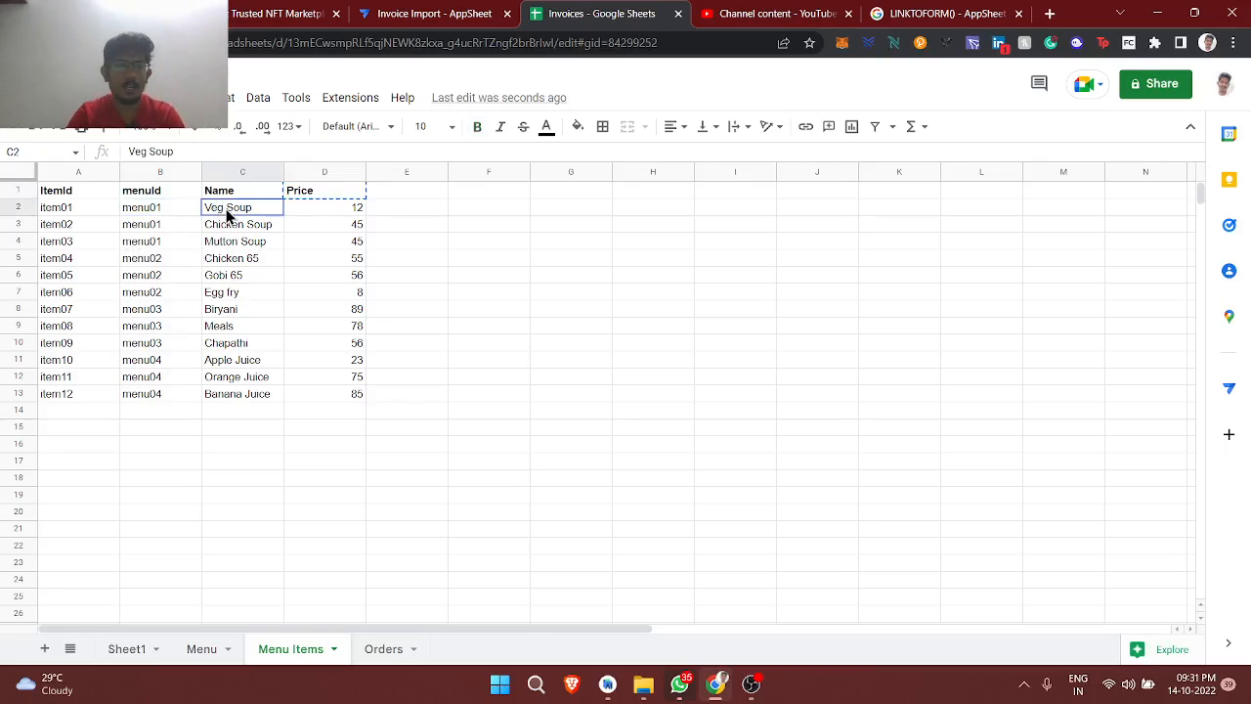
{"action": "left_click", "coordinate": [384, 653]}
{"action": "left_click", "coordinate": [162, 217]}
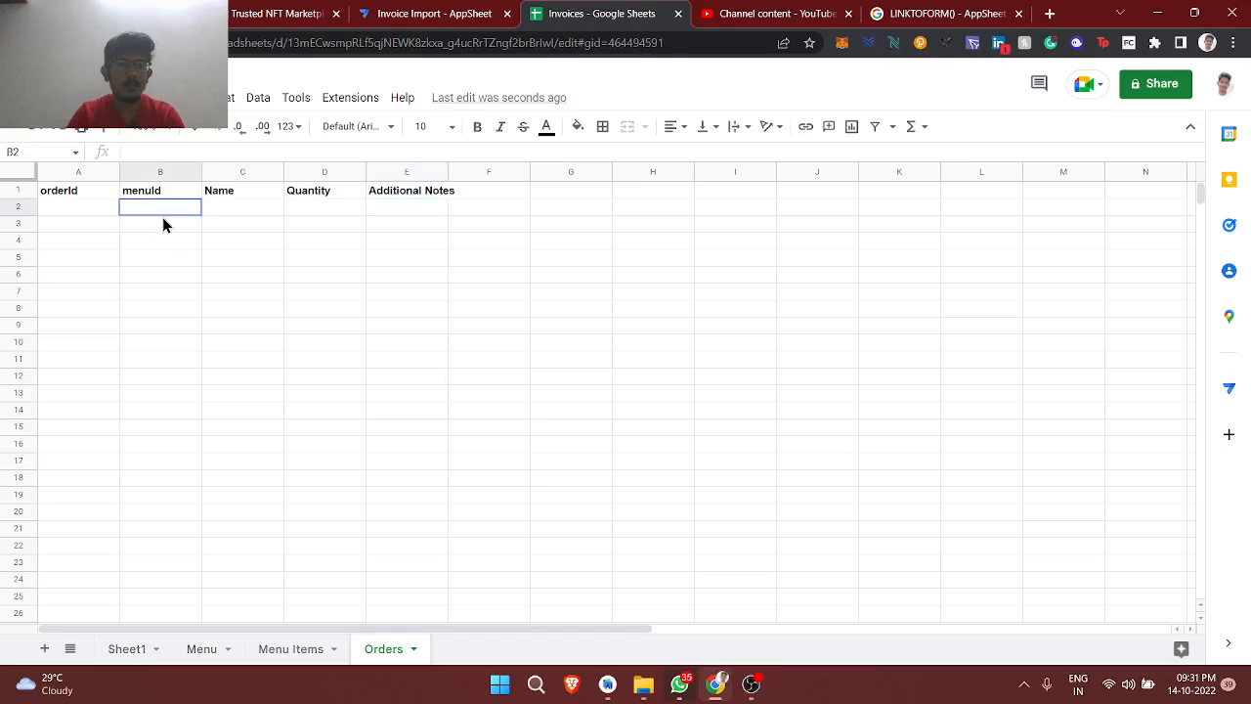
Switch to the Invoice Import app in AppSheet, reload the editor and collapse the Invoices table's settings
{"action": "left_click", "coordinate": [445, 12]}
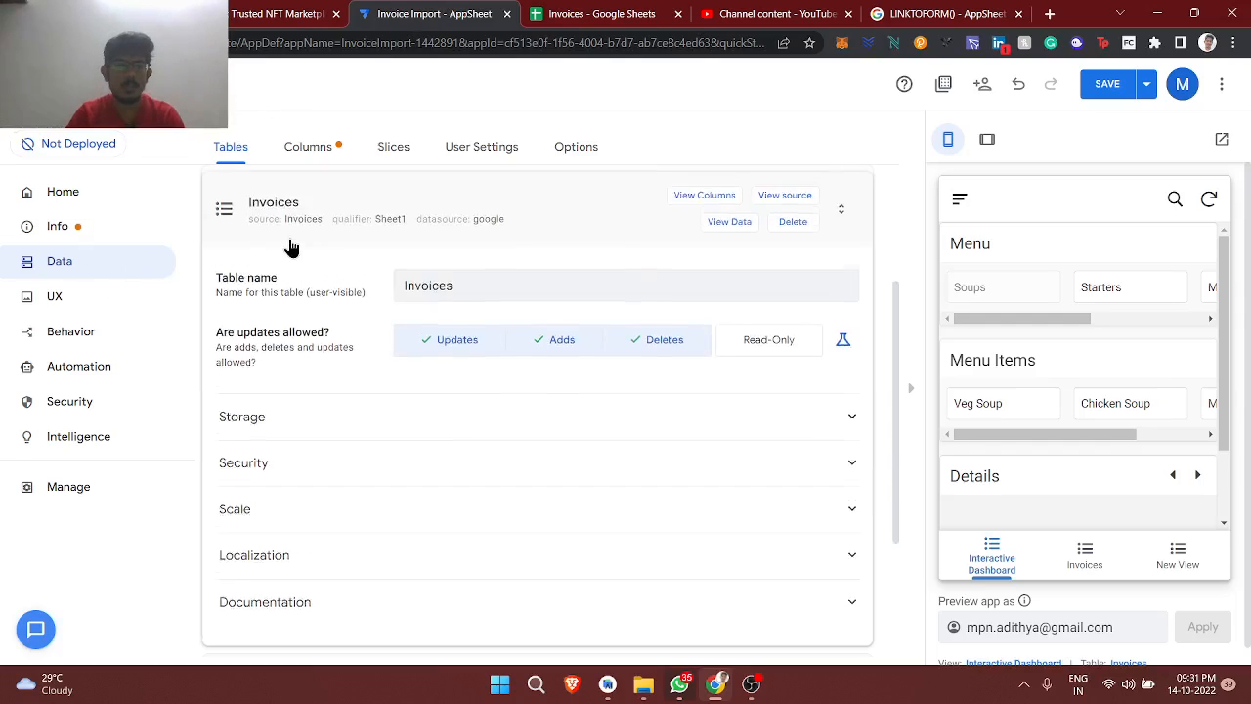
{"action": "scroll", "coordinate": [279, 245], "scroll_direction": "up", "scroll_amount": 2}
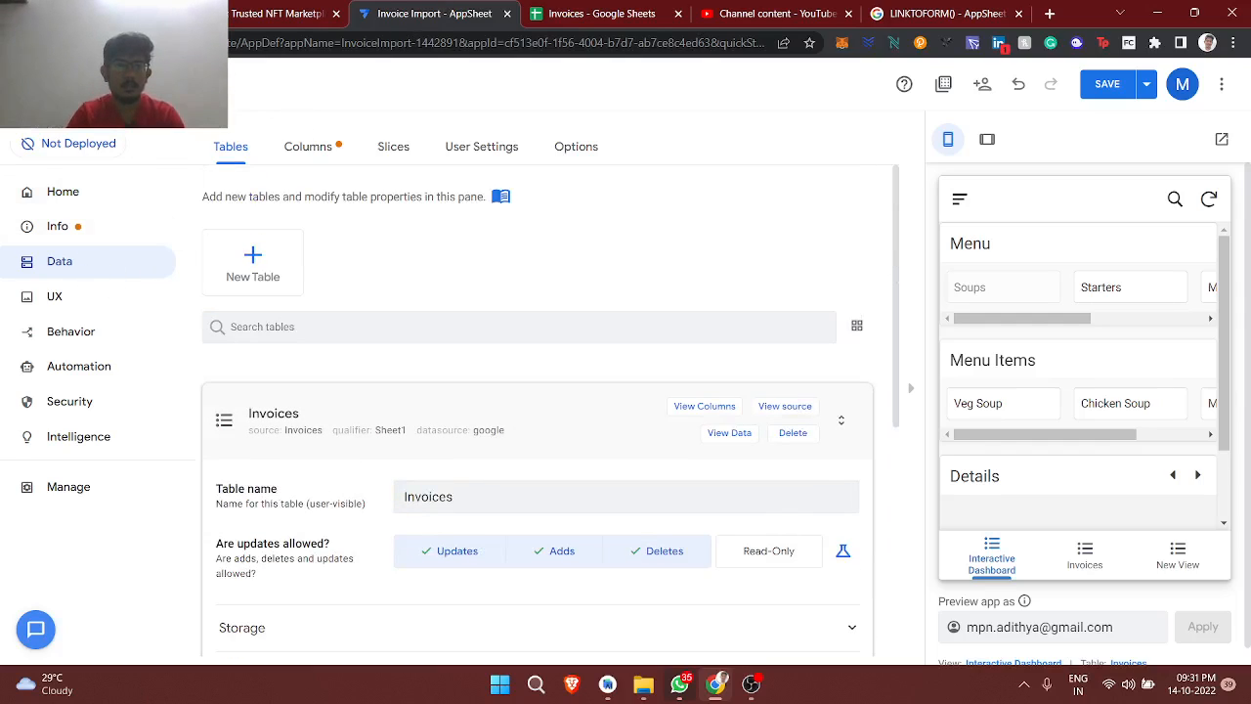
{"action": "left_click", "coordinate": [68, 43]}
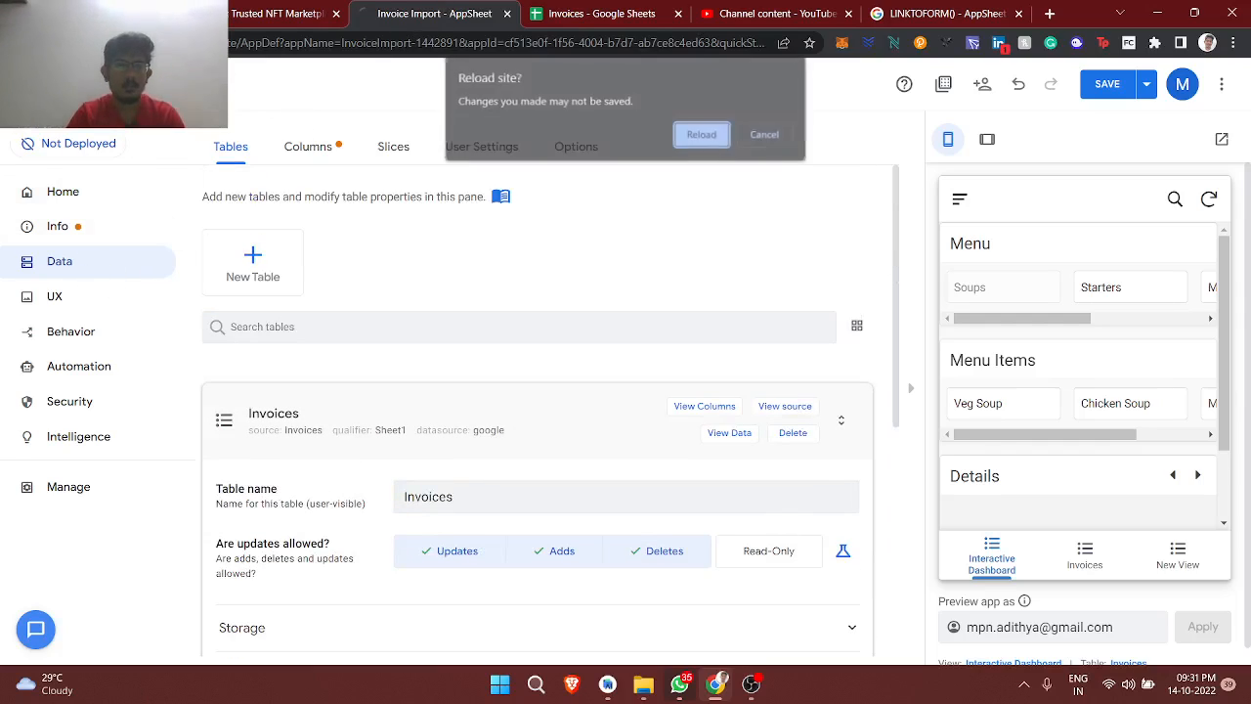
{"action": "left_click", "coordinate": [684, 145]}
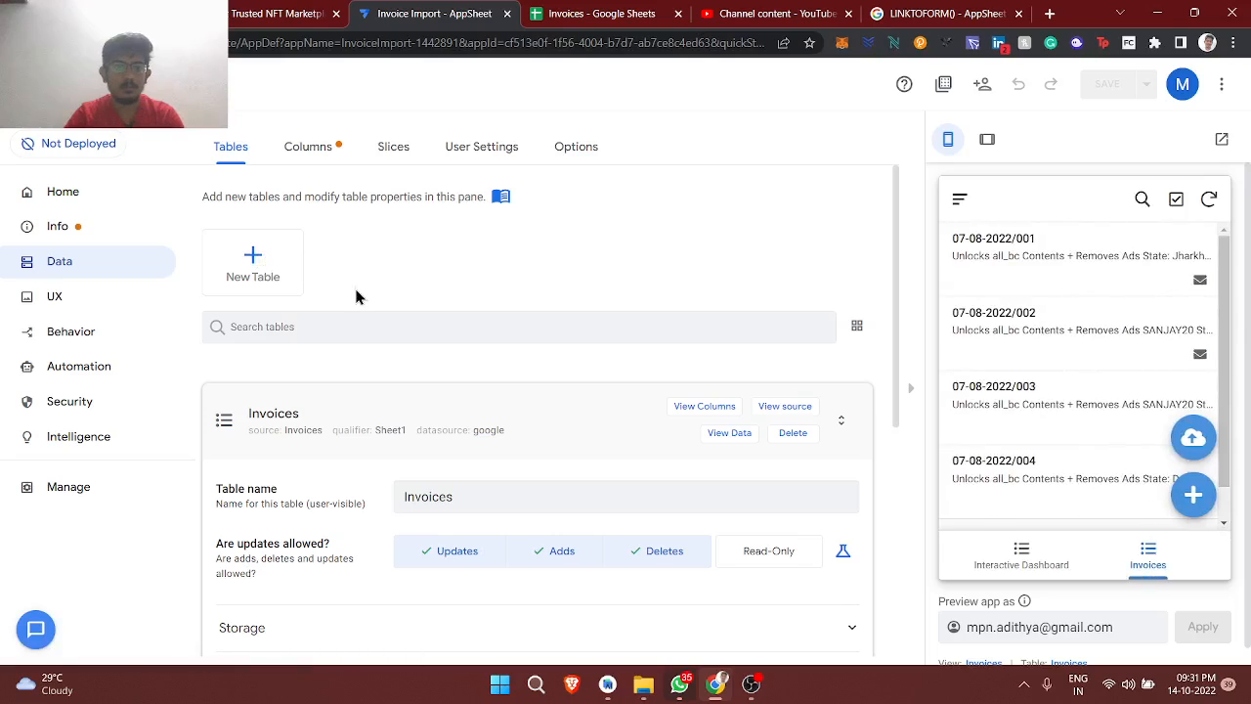
{"action": "left_click", "coordinate": [354, 391]}
{"action": "left_click", "coordinate": [290, 271]}
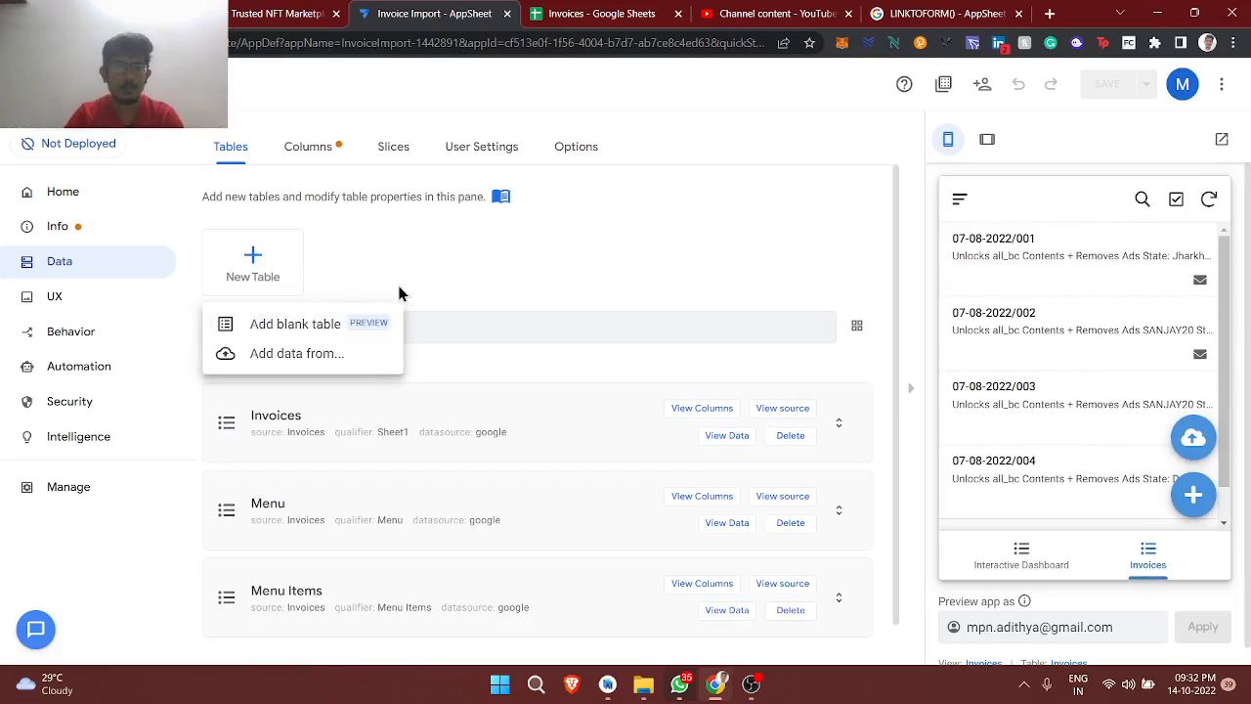
{"action": "left_click", "coordinate": [286, 357]}
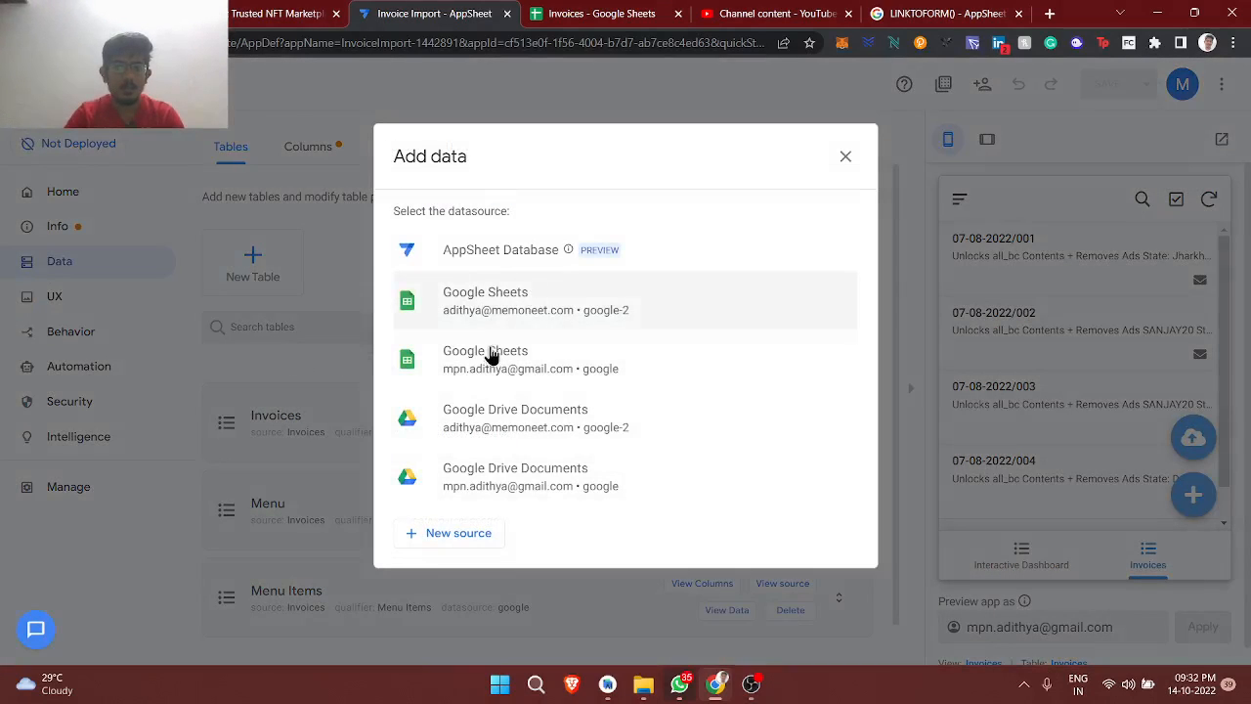
{"action": "left_click", "coordinate": [515, 367]}
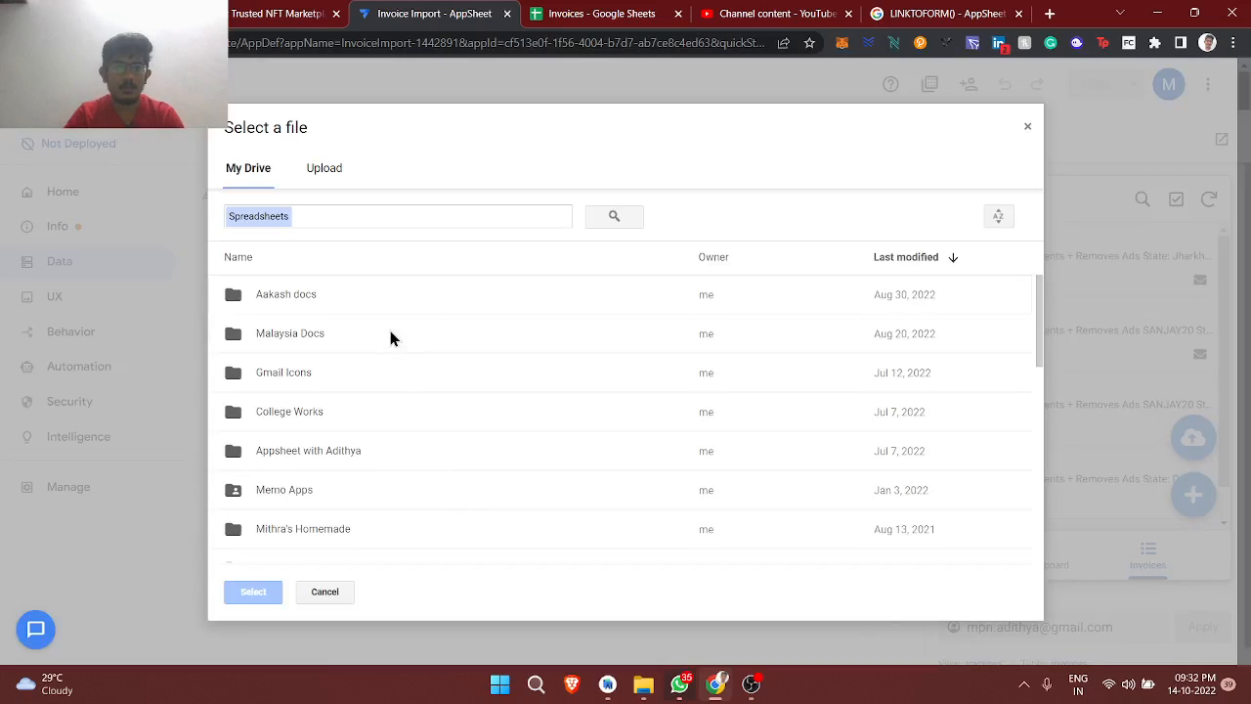
{"action": "left_click", "coordinate": [1024, 131]}
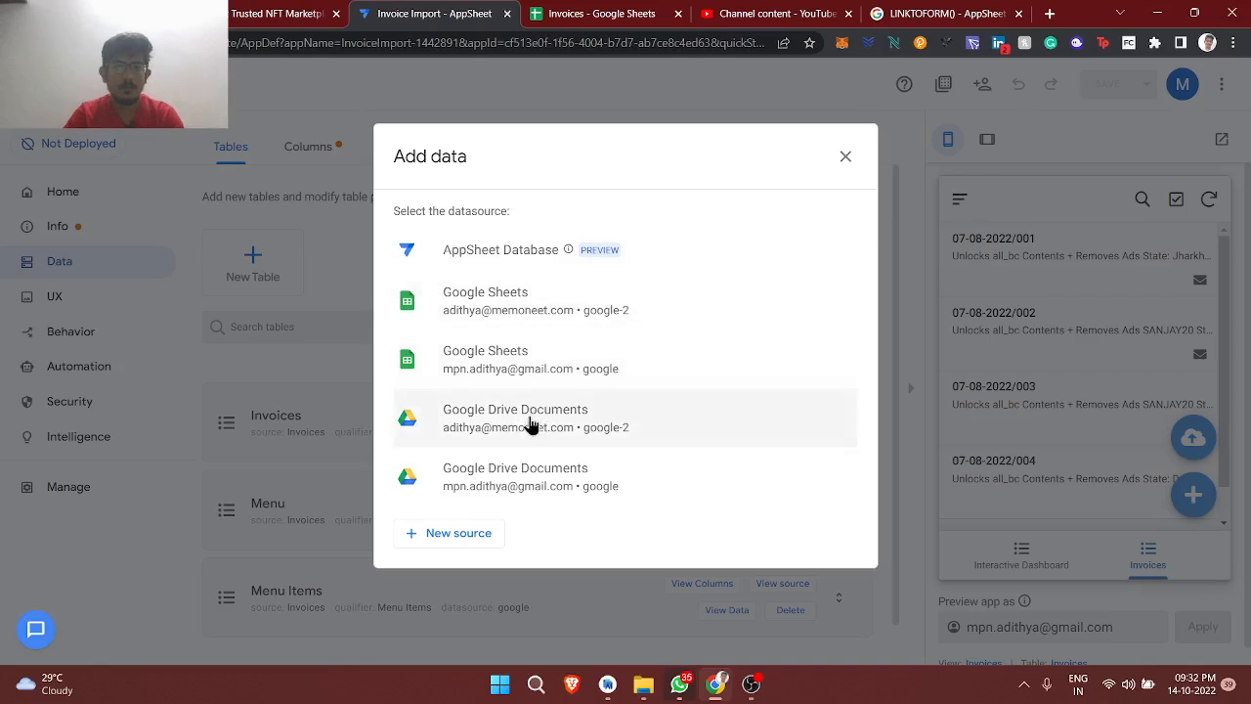
{"action": "left_click", "coordinate": [515, 488]}
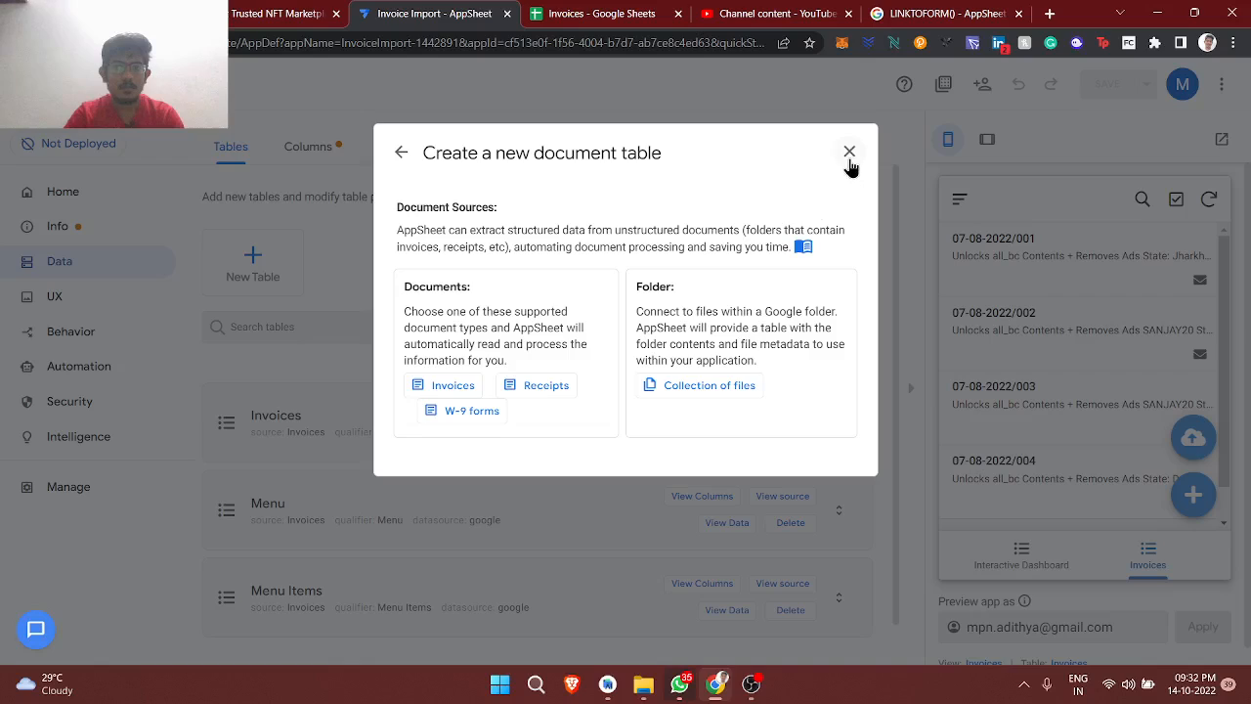
{"action": "left_click", "coordinate": [850, 152]}
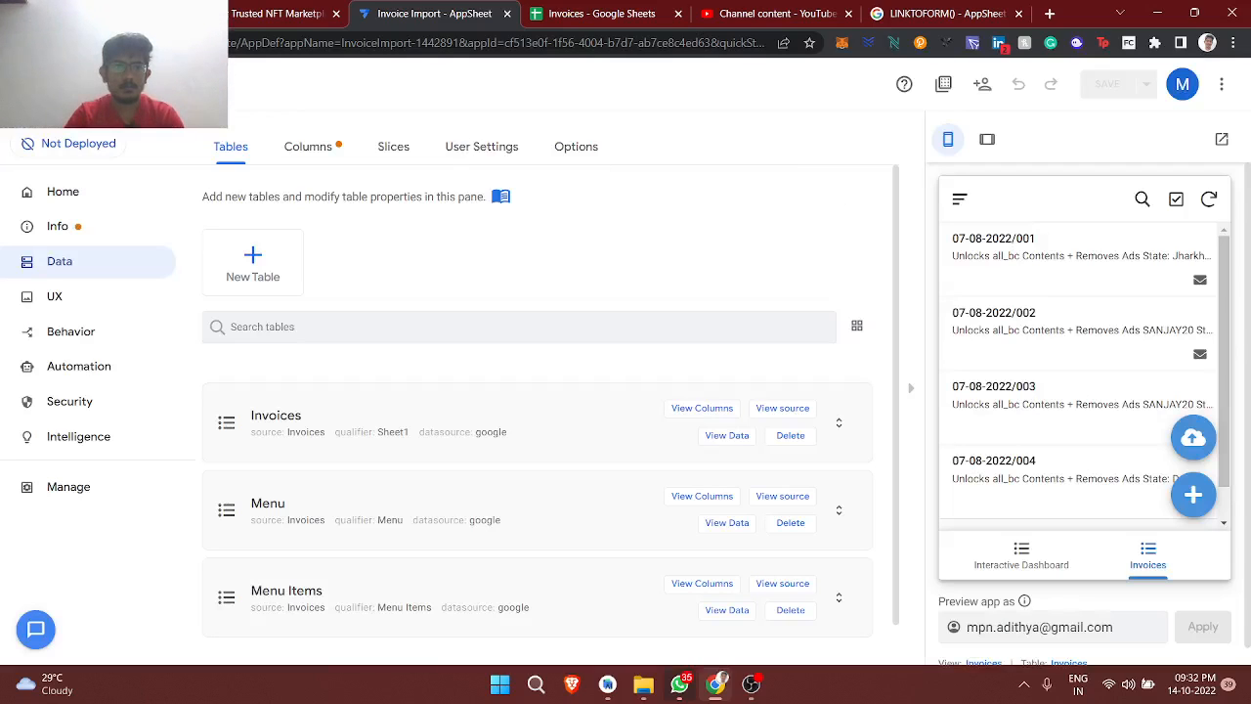
{"action": "left_click", "coordinate": [641, 9]}
{"action": "left_click", "coordinate": [315, 512]}
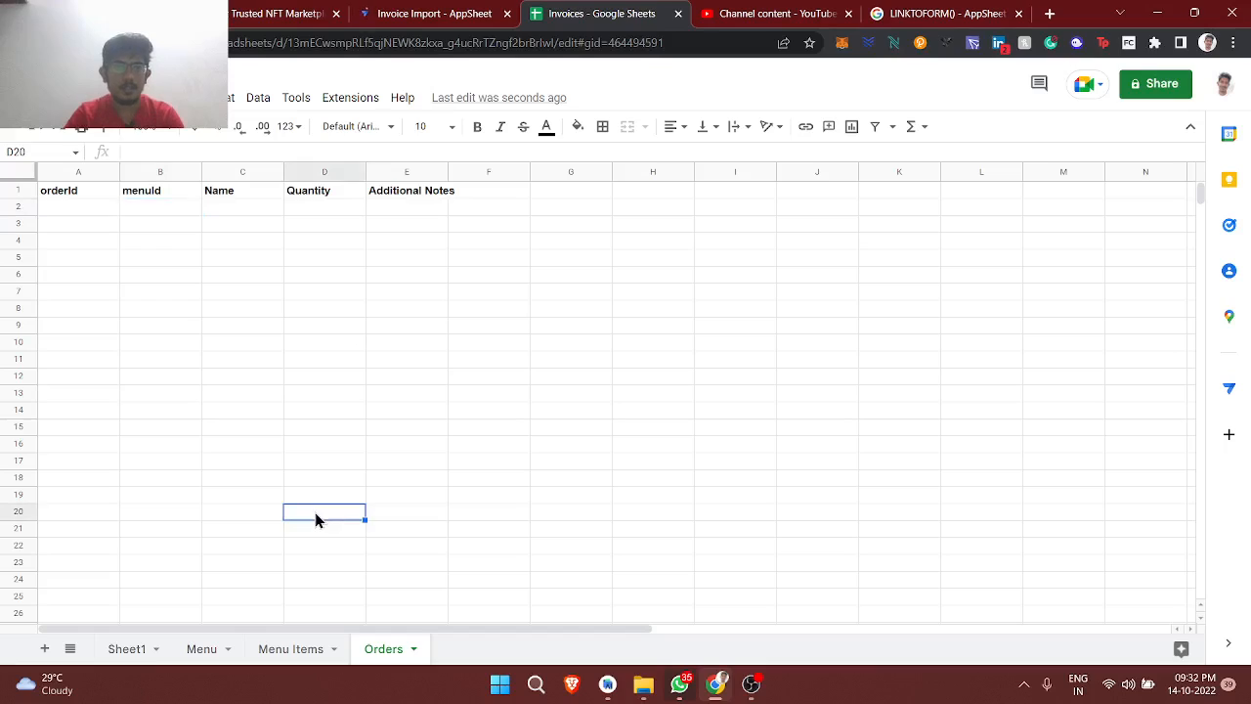
Switch to the Invoice Import app in AppSheet and choose the Invoices spreadsheet from Google Sheets as the source of a new table
{"action": "left_click", "coordinate": [391, 13]}
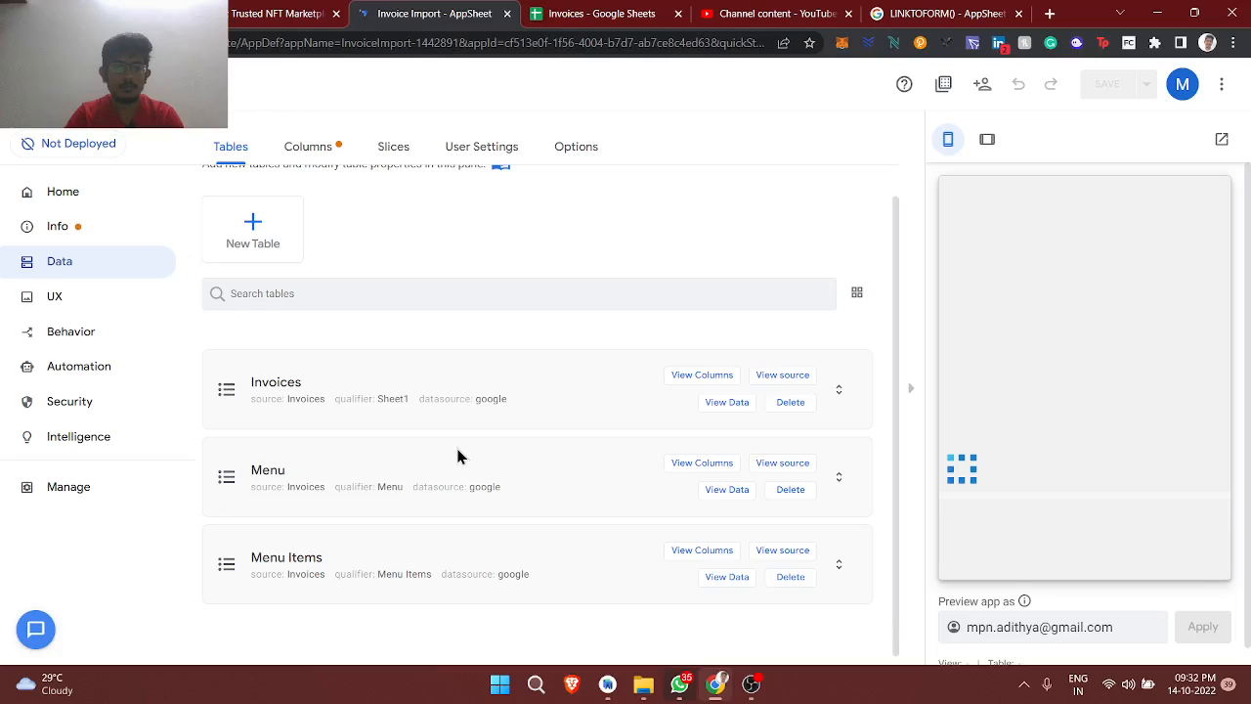
{"action": "left_click", "coordinate": [290, 256]}
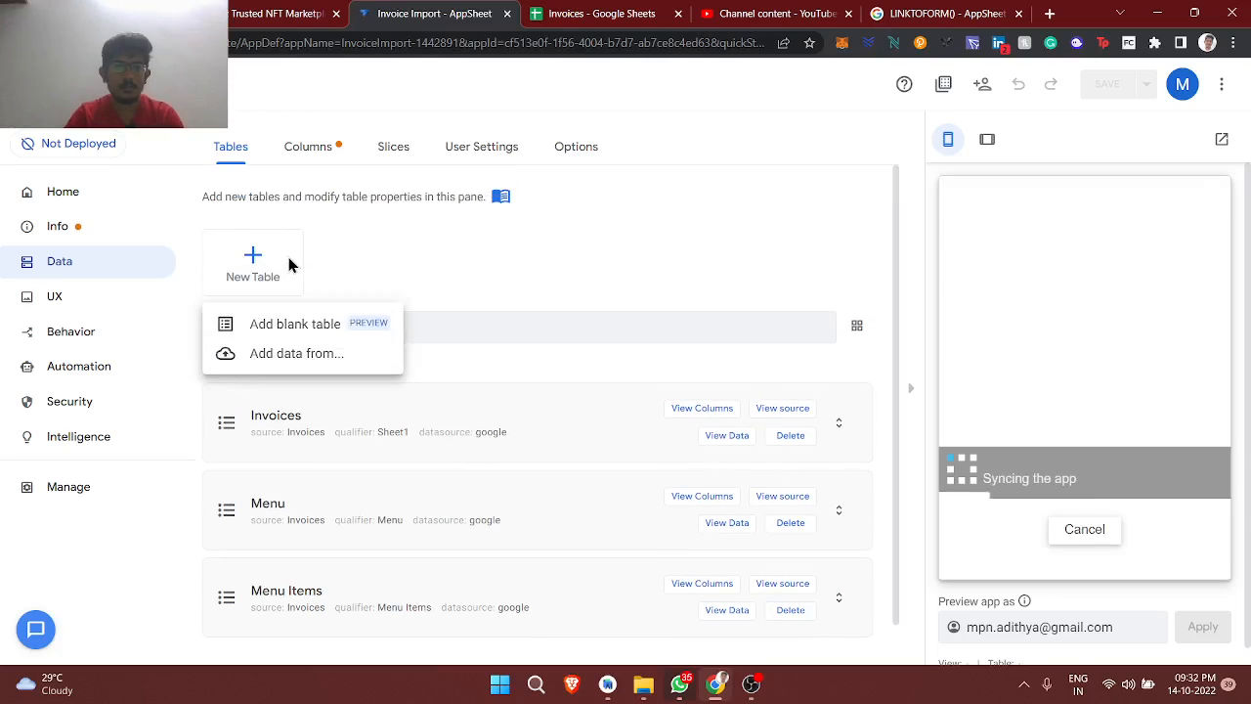
{"action": "left_click", "coordinate": [337, 353]}
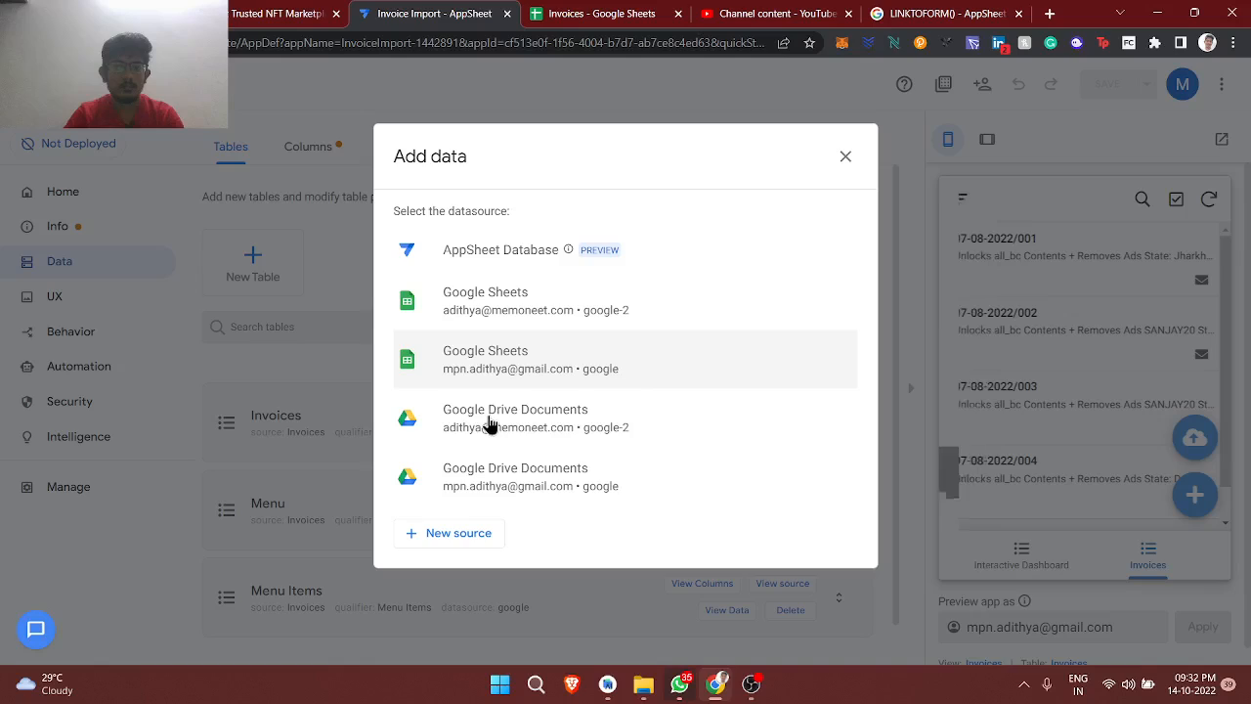
{"action": "left_click", "coordinate": [554, 437]}
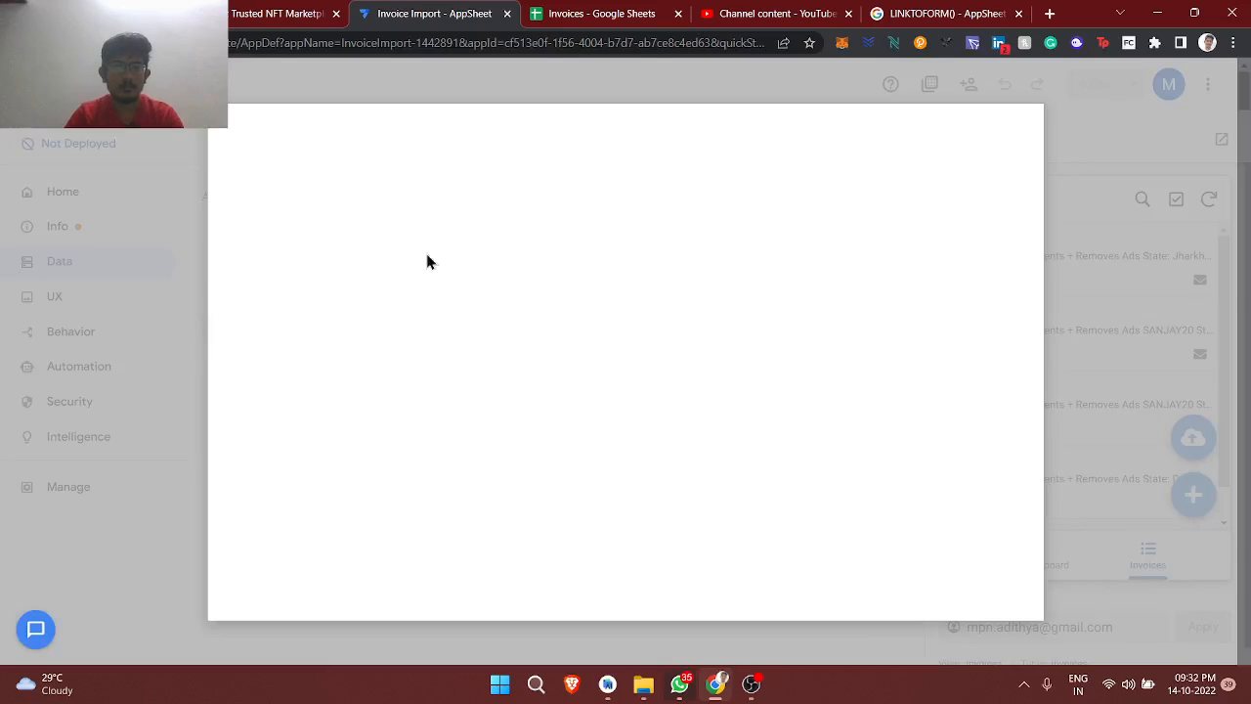
{"action": "left_click", "coordinate": [395, 209]}
{"action": "left_click", "coordinate": [598, 13]}
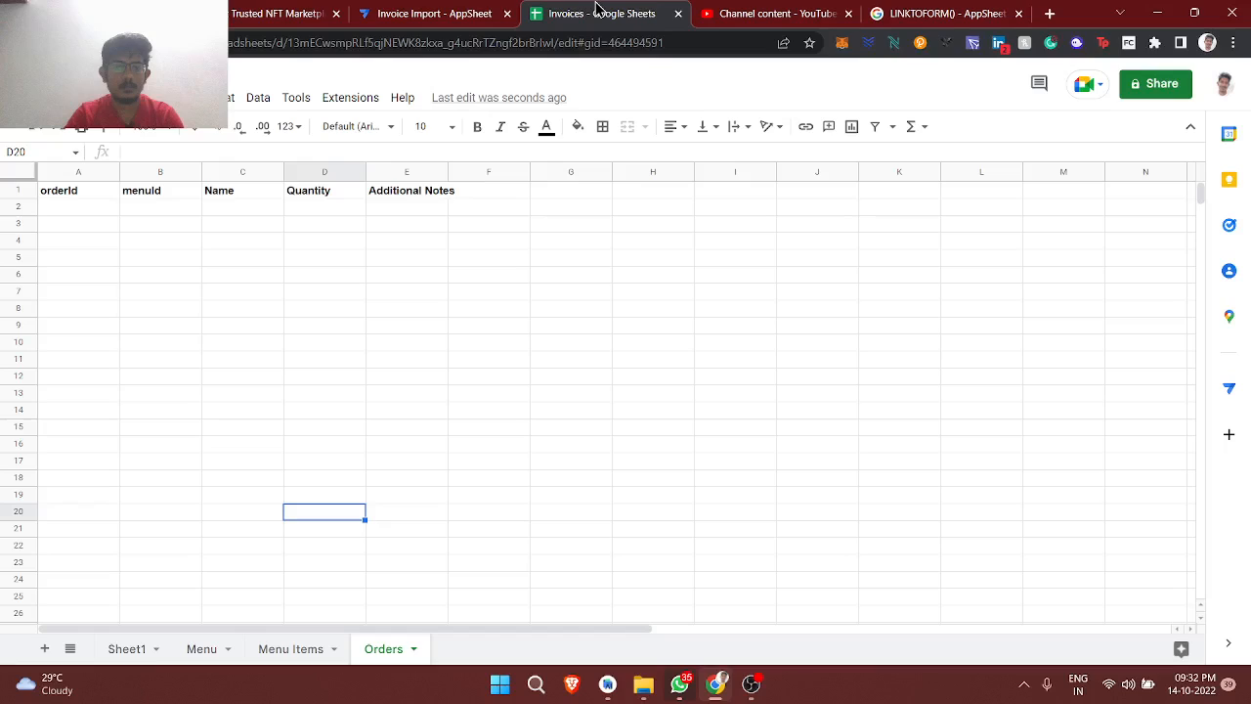
{"action": "left_click", "coordinate": [437, 12]}
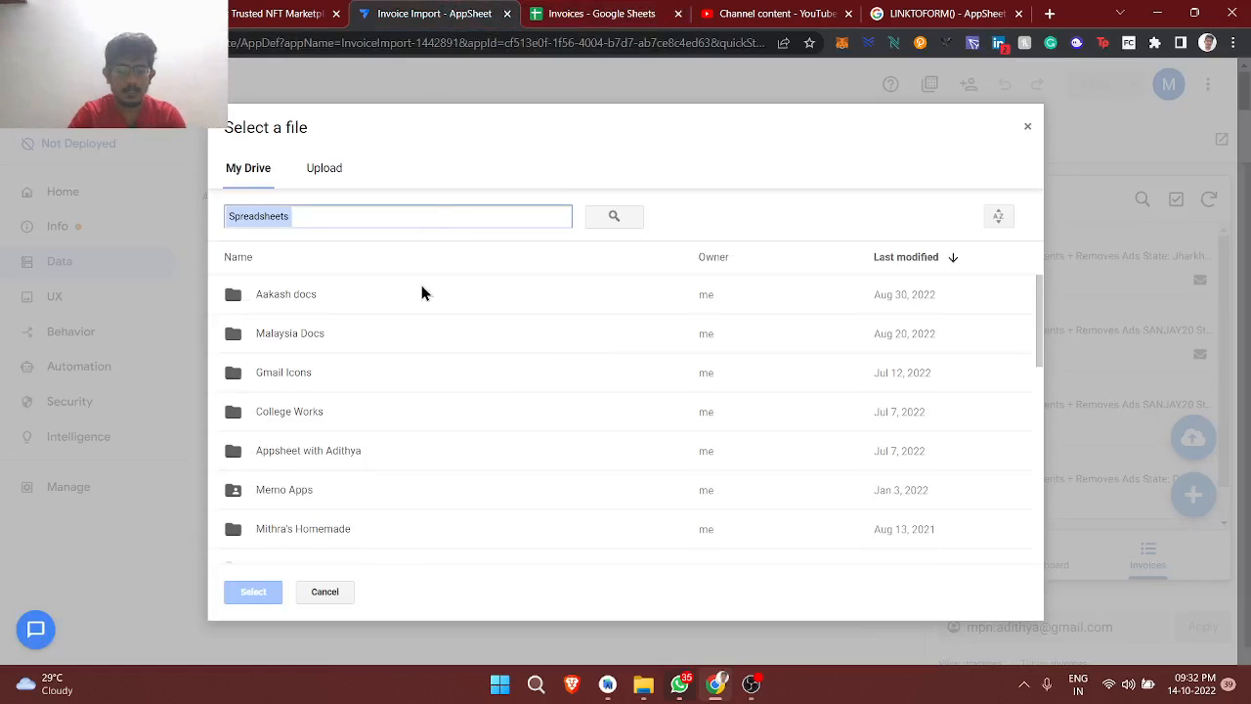
{"action": "type", "text": "invoices"}
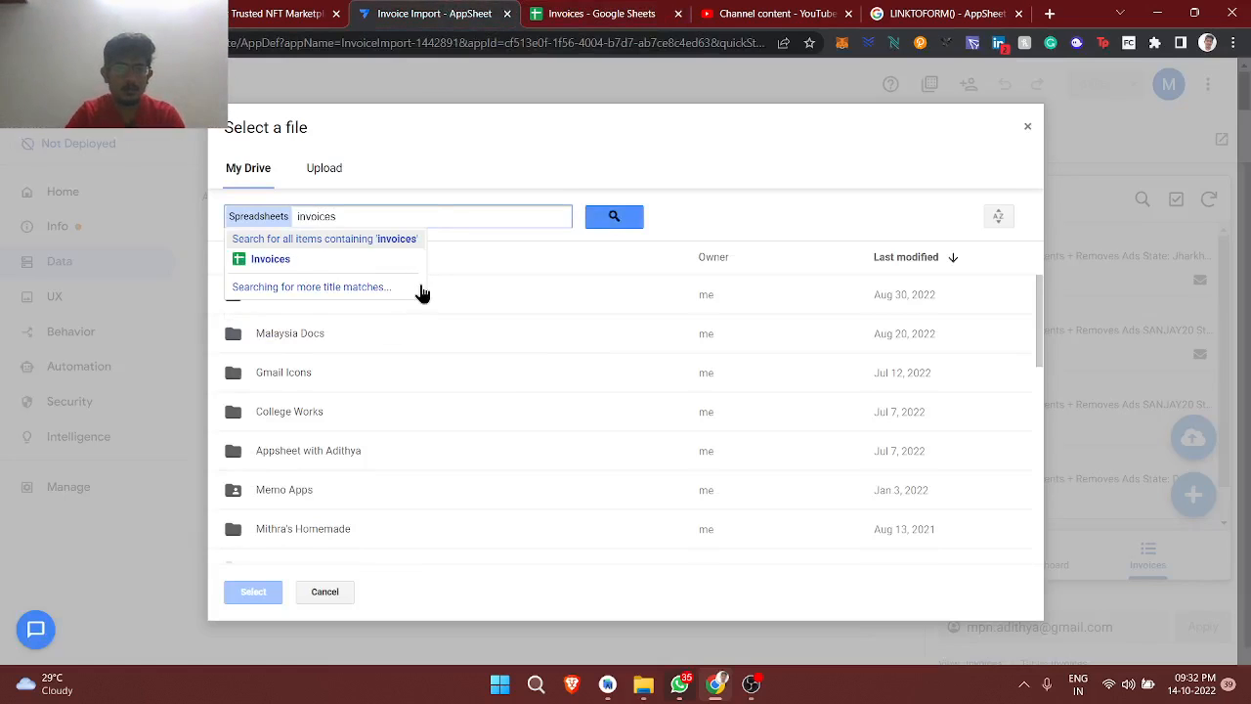
{"action": "left_click", "coordinate": [343, 260]}
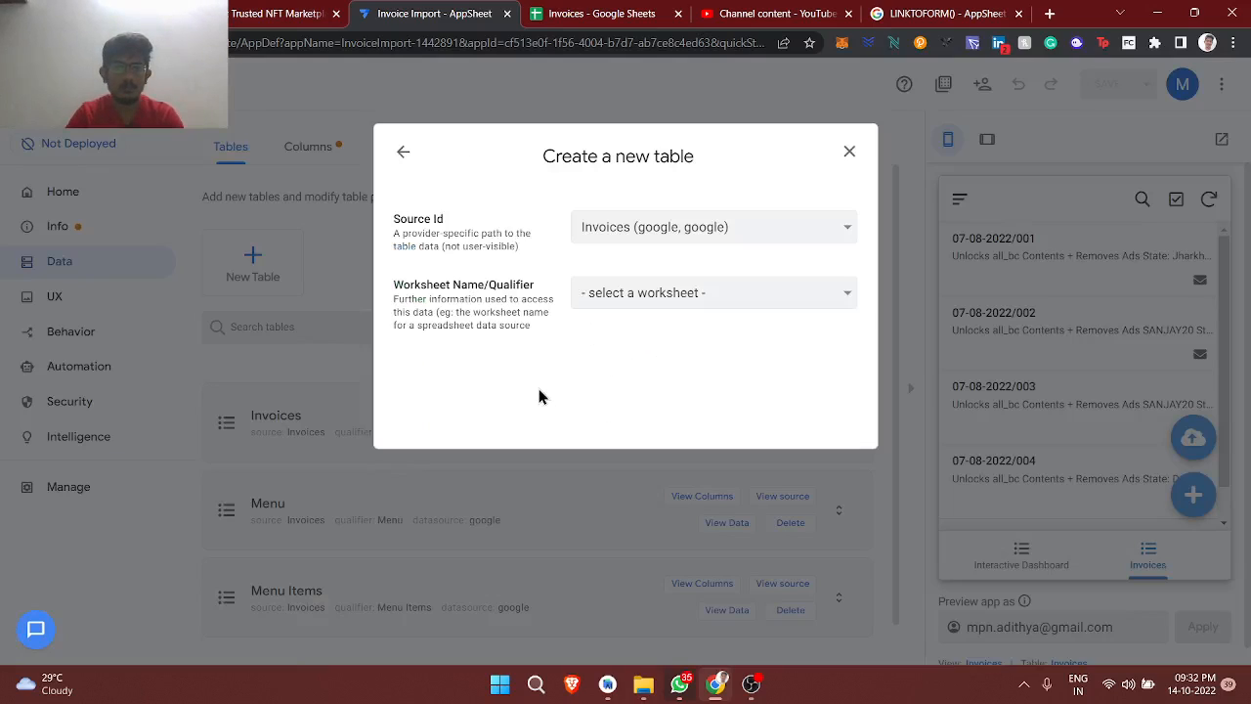
Pick the Orders worksheet and add it as a table with updates, adds and deletes allowed
{"action": "left_click", "coordinate": [612, 297]}
{"action": "left_click", "coordinate": [611, 383]}
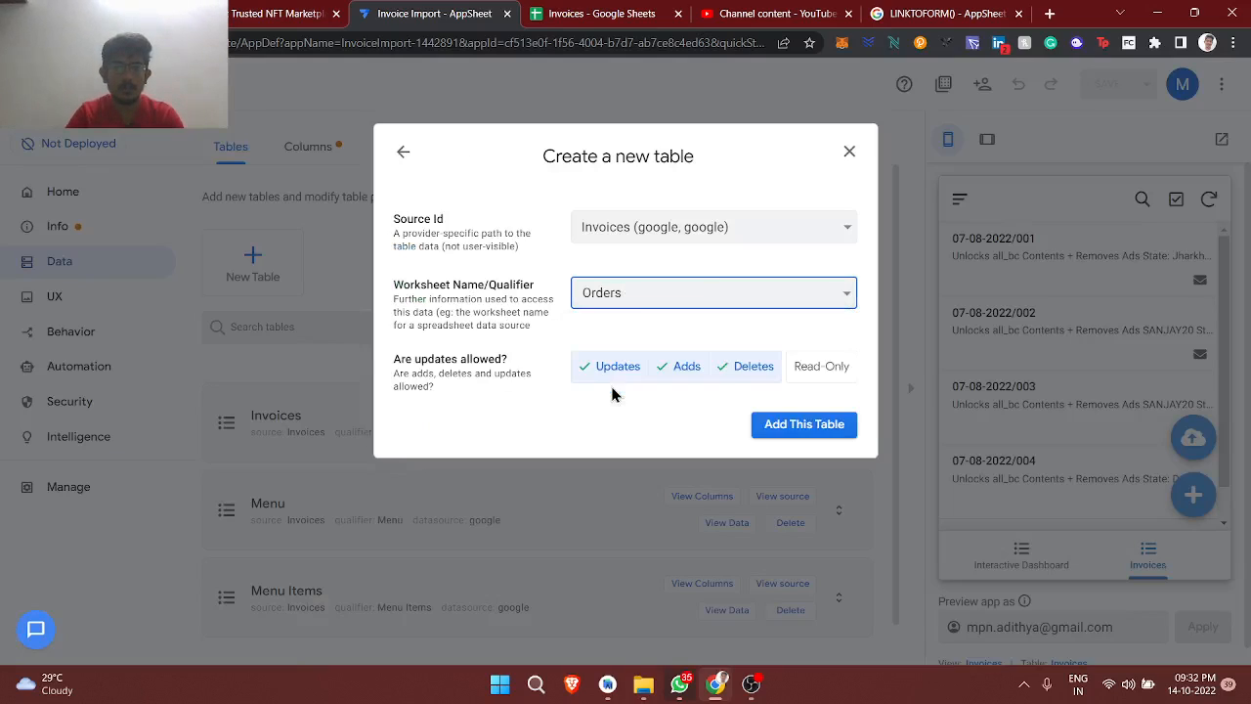
{"action": "left_click", "coordinate": [803, 429]}
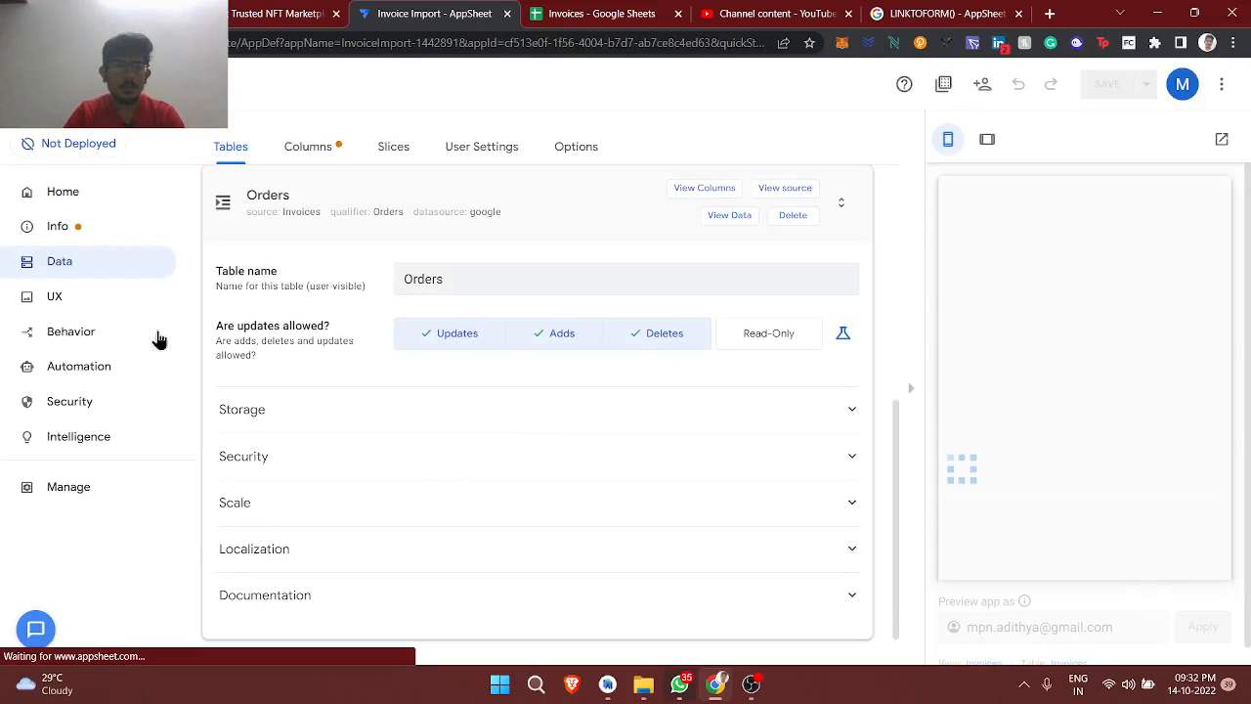
Preview the Interactive Dashboard, and create a new action named Add to Orders
{"action": "left_click", "coordinate": [98, 337]}
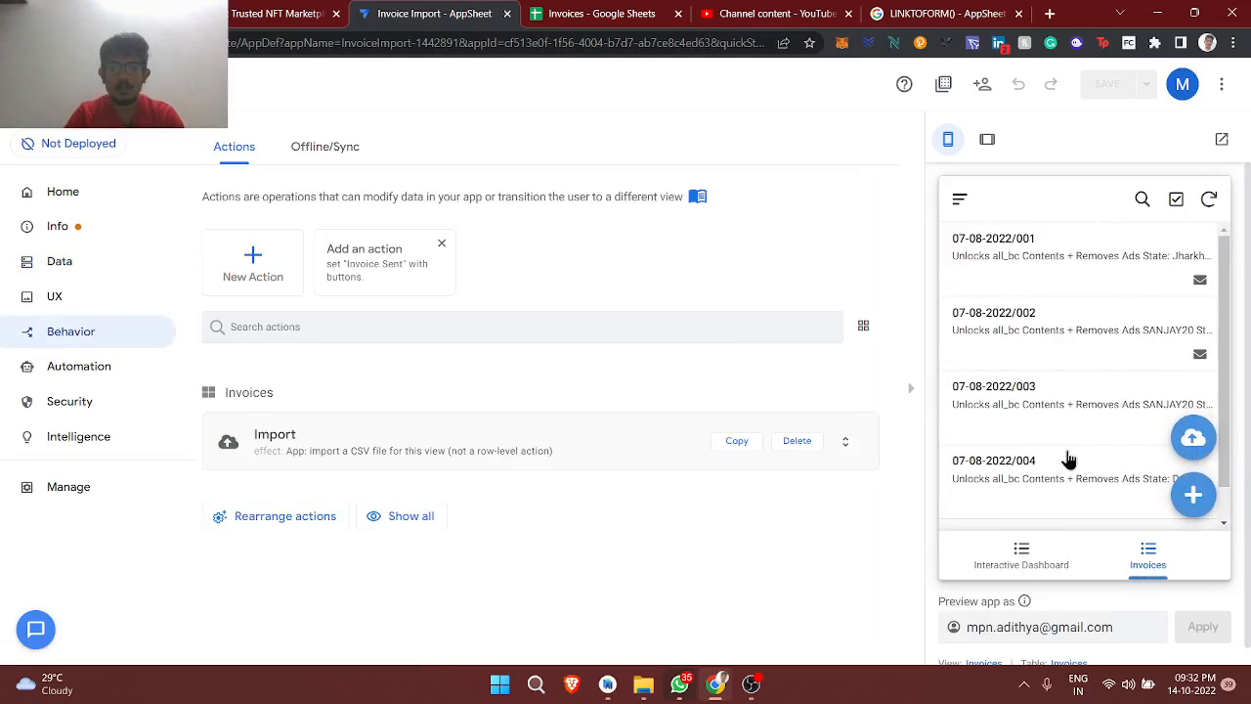
{"action": "left_click", "coordinate": [1044, 557]}
{"action": "scroll", "coordinate": [1042, 437], "scroll_direction": "down", "scroll_amount": 2}
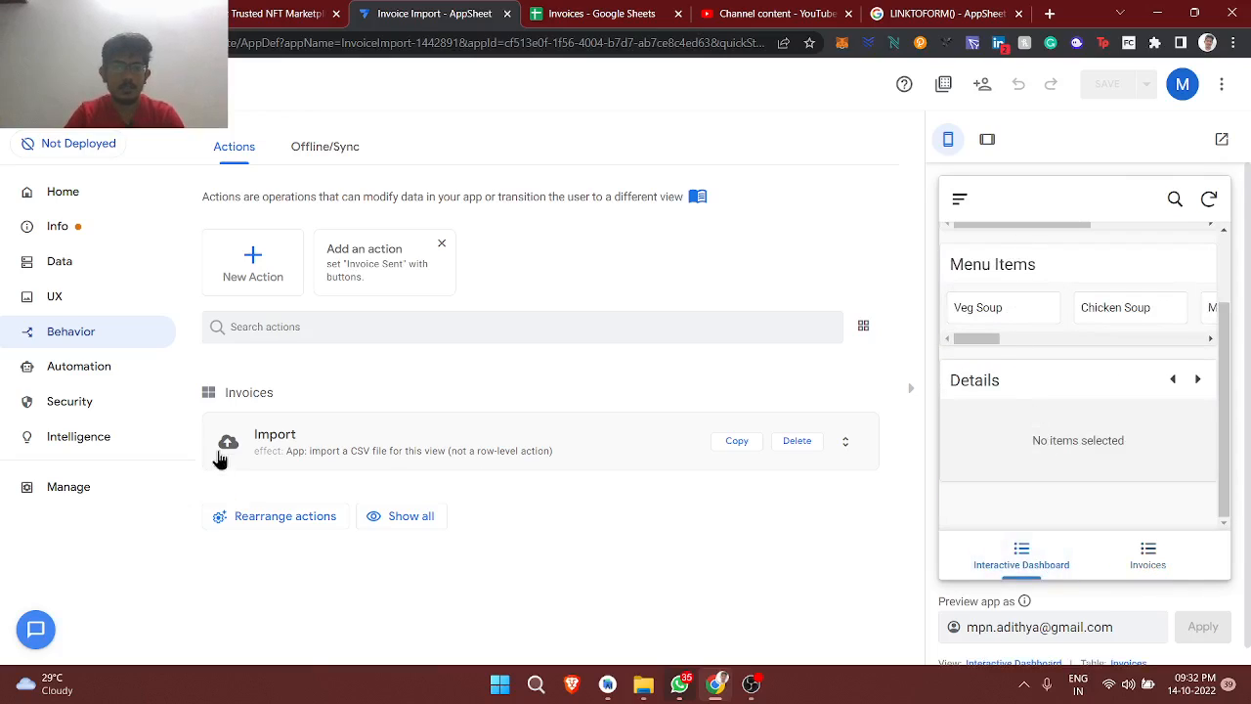
{"action": "left_click", "coordinate": [260, 278]}
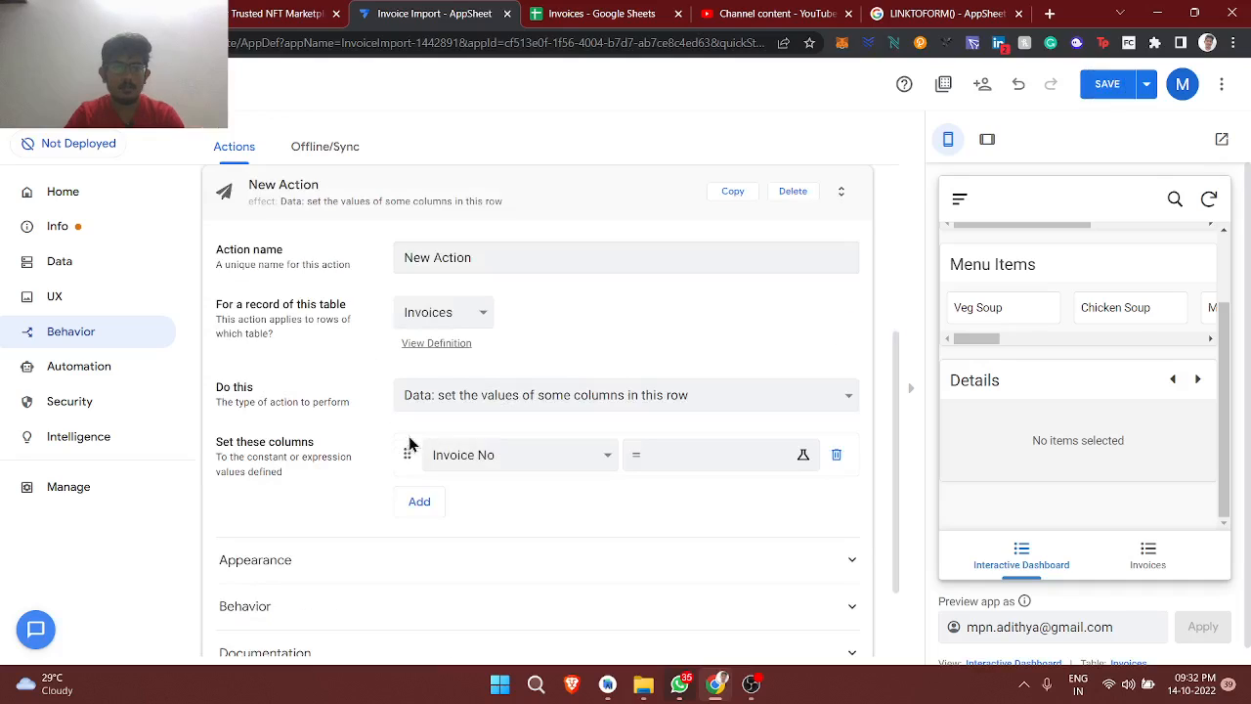
{"action": "triple_click", "coordinate": [456, 269]}
{"action": "type", "text": "A"}
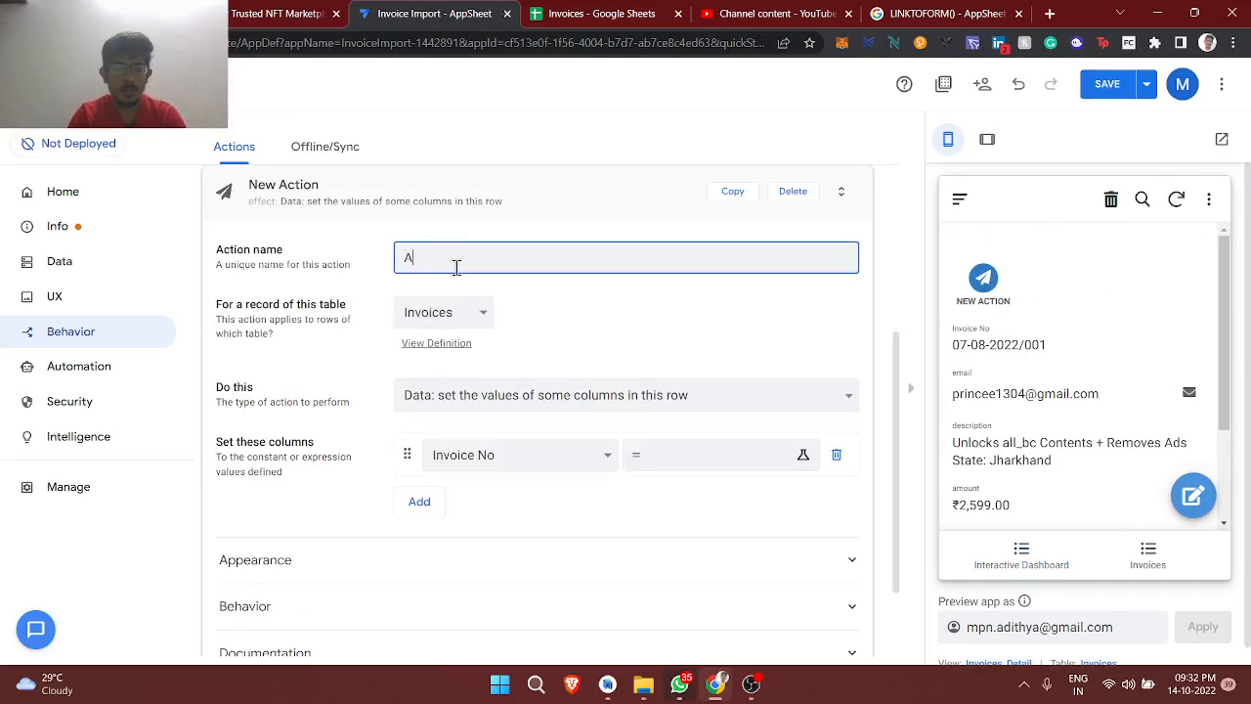
{"action": "type", "text": "dd to "}
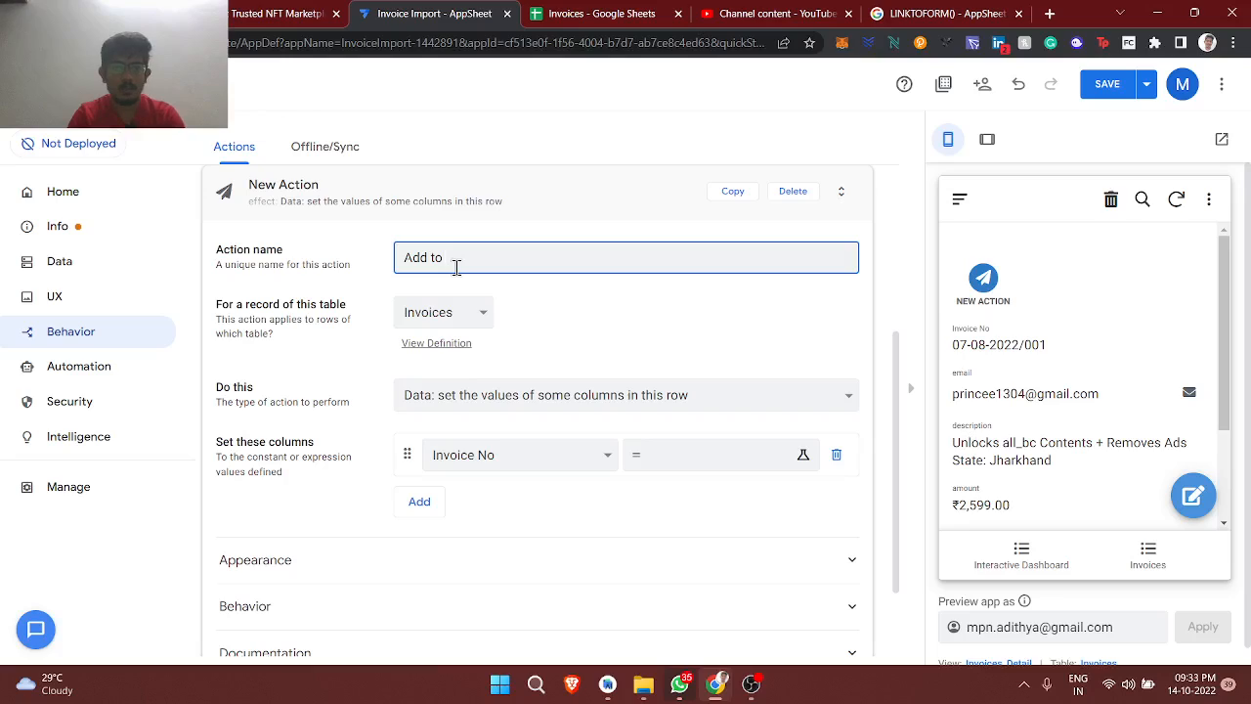
{"action": "type", "text": "Orders"}
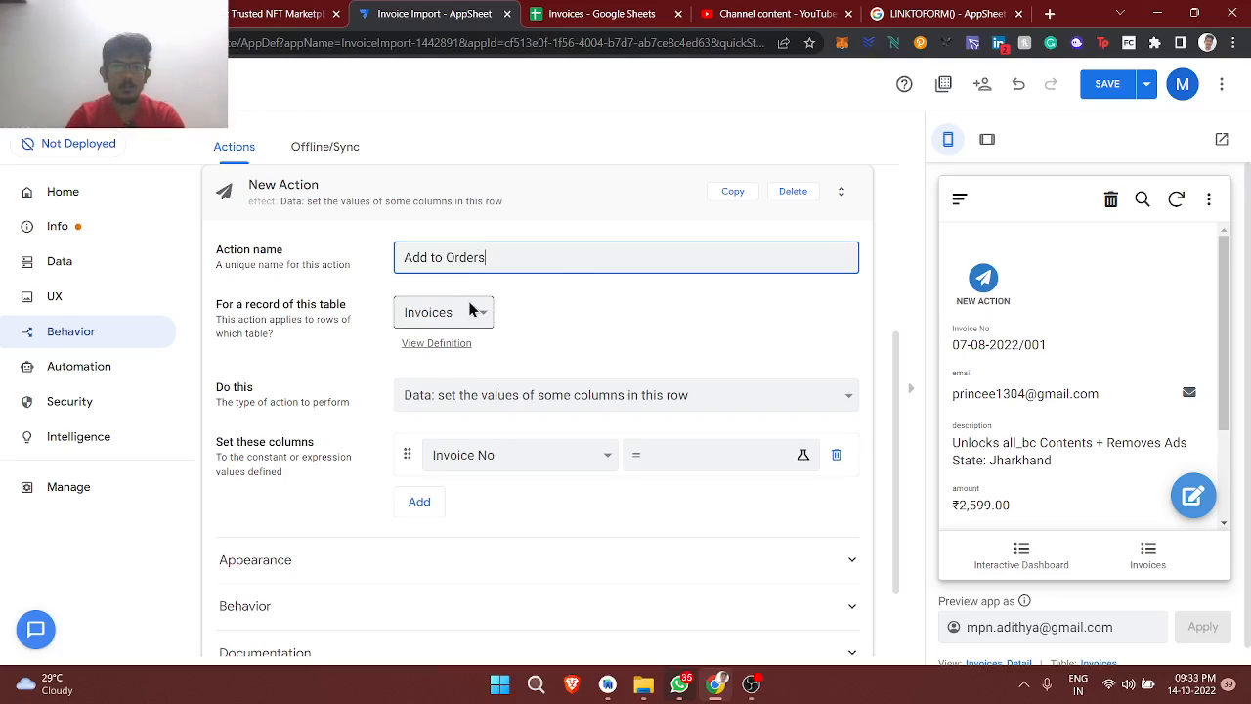
Assign the Add to Orders action to the Menu Items table and make it go to another view within this app
{"action": "left_click", "coordinate": [470, 310]}
{"action": "left_click", "coordinate": [437, 371]}
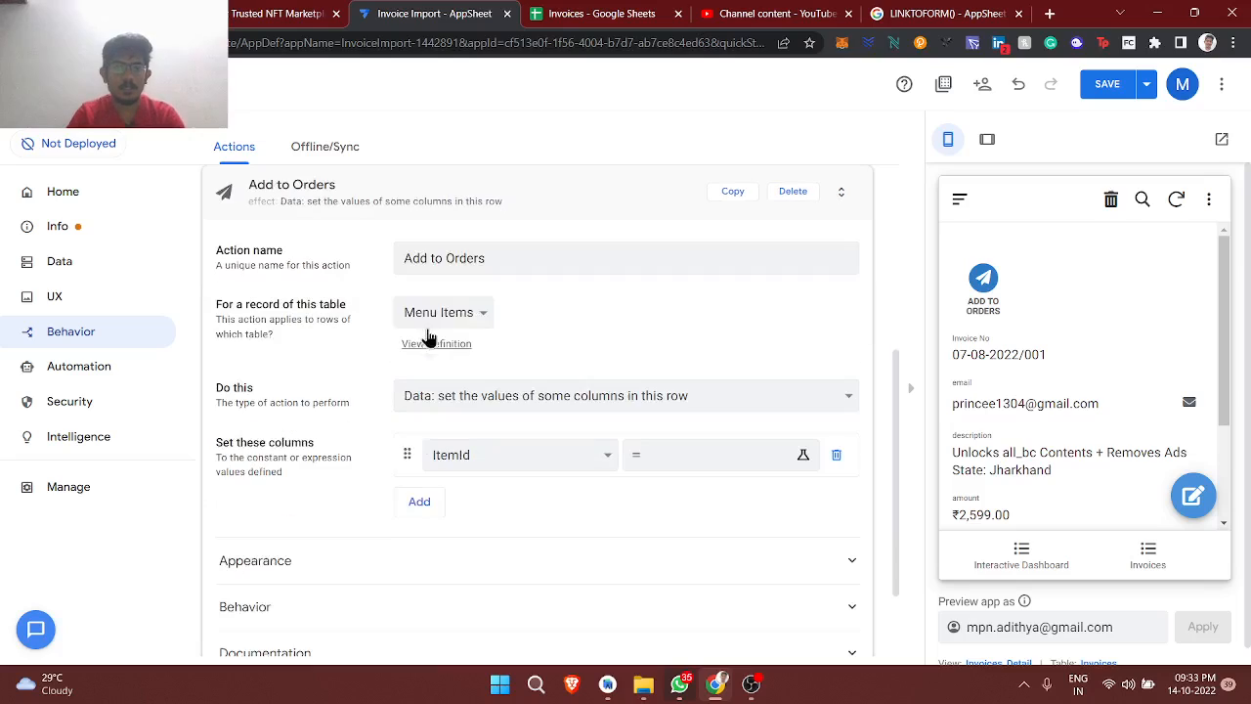
{"action": "left_click", "coordinate": [442, 400]}
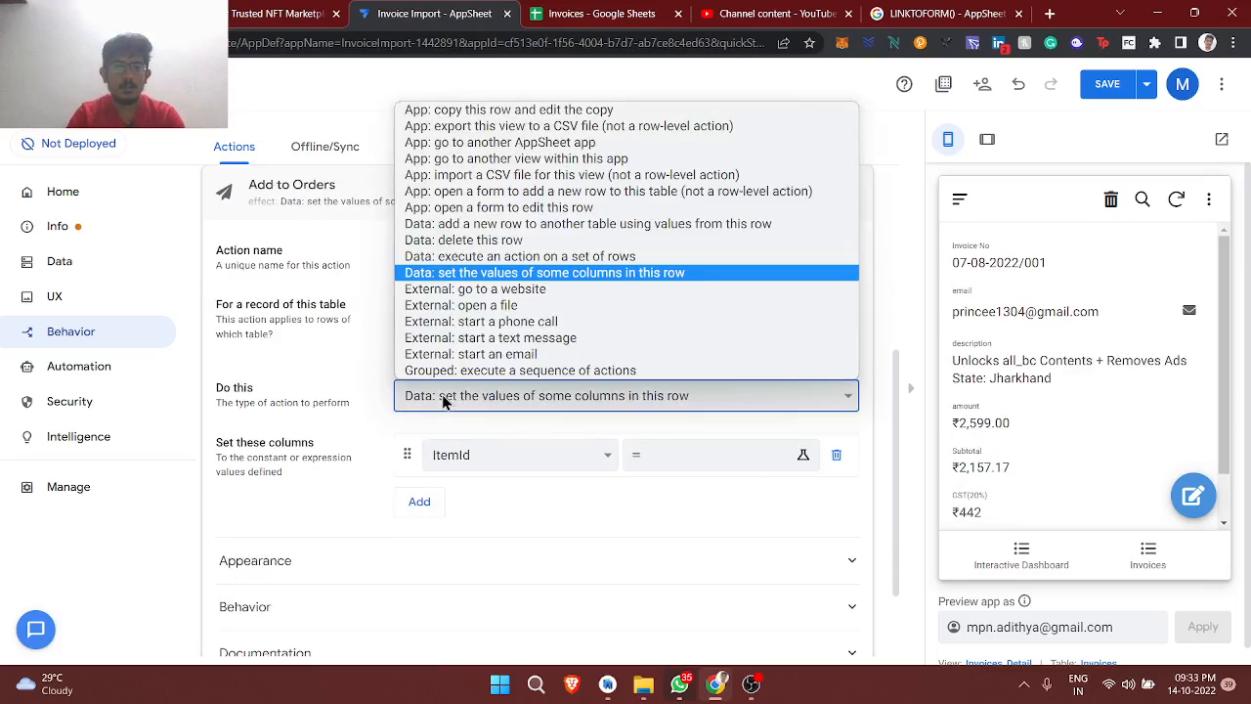
{"action": "left_click", "coordinate": [450, 163]}
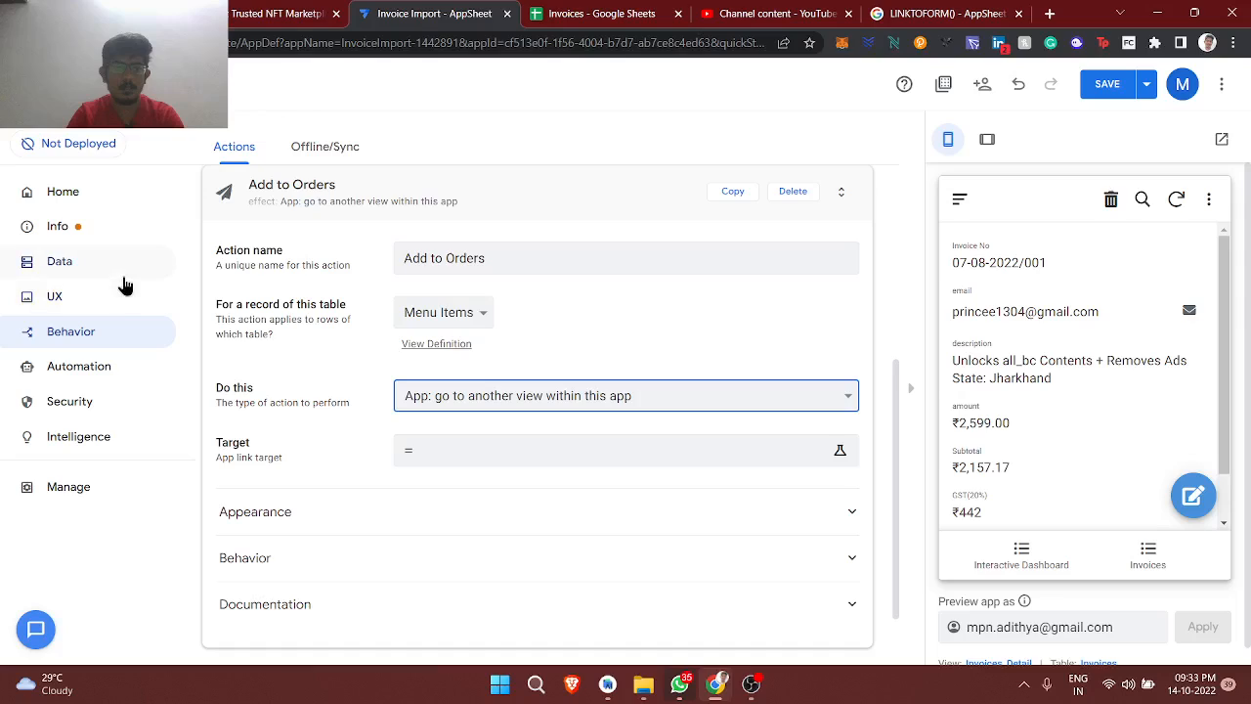
Create a new view for the Orders table with the form view type
{"action": "left_click", "coordinate": [103, 311]}
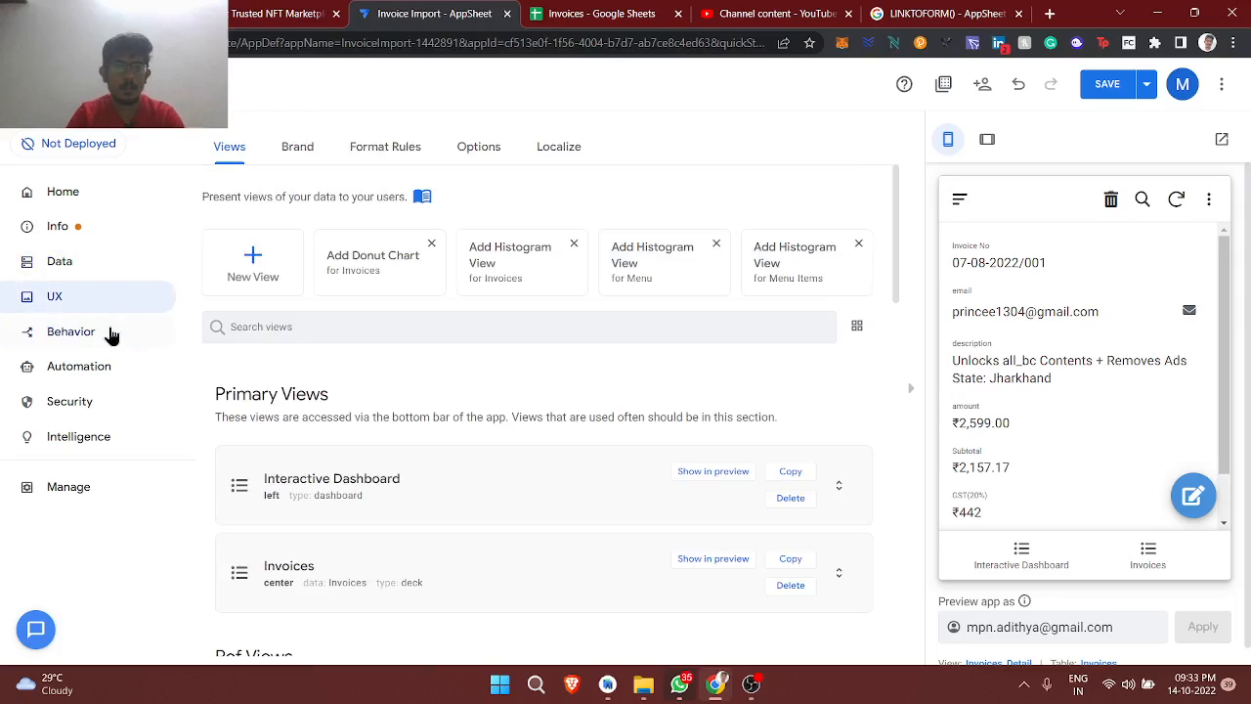
{"action": "left_click", "coordinate": [281, 289]}
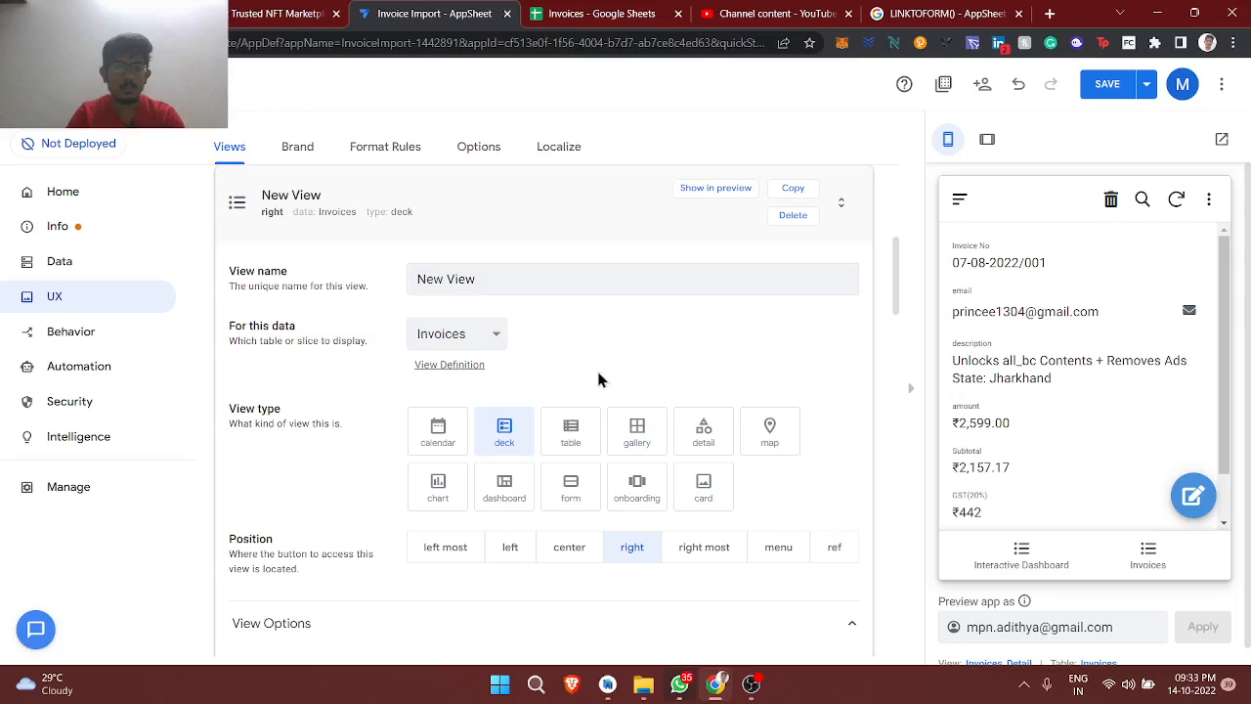
{"action": "left_click", "coordinate": [455, 336]}
{"action": "left_click", "coordinate": [452, 409]}
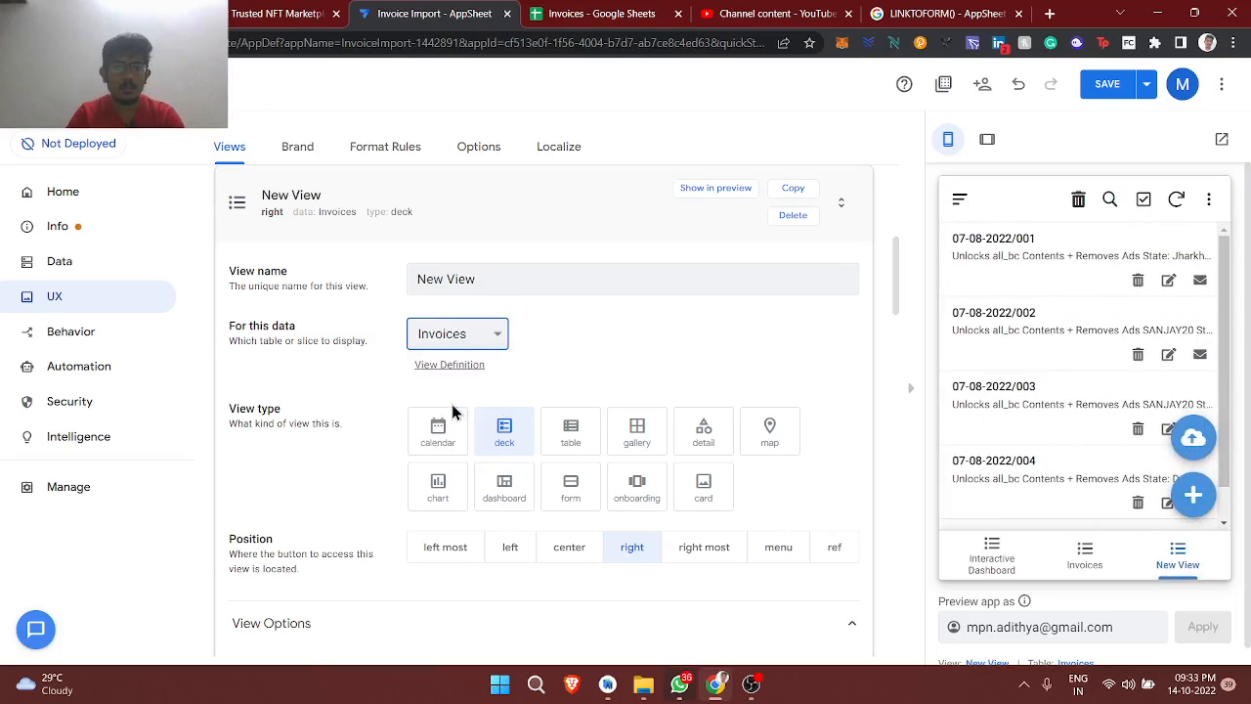
{"action": "left_click", "coordinate": [571, 489]}
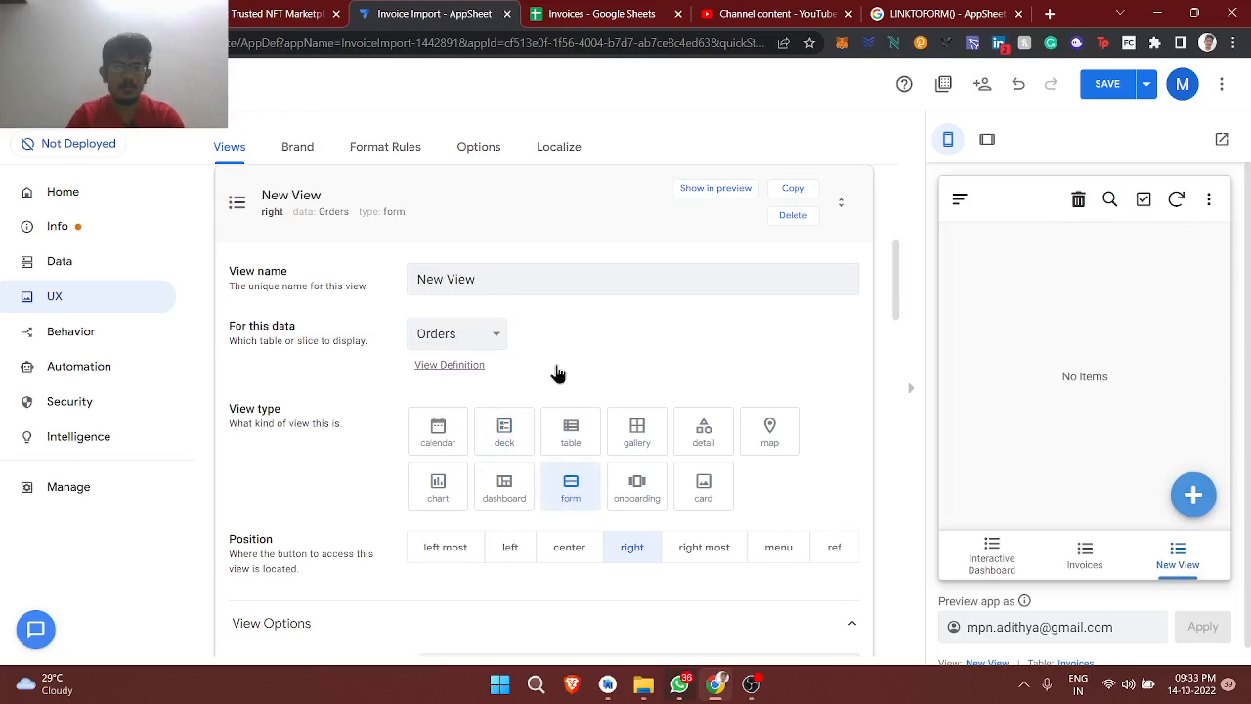
Name the new form view Orders_Form and look through its view options
{"action": "triple_click", "coordinate": [524, 279]}
{"action": "type", "text": "Orders_Form"}
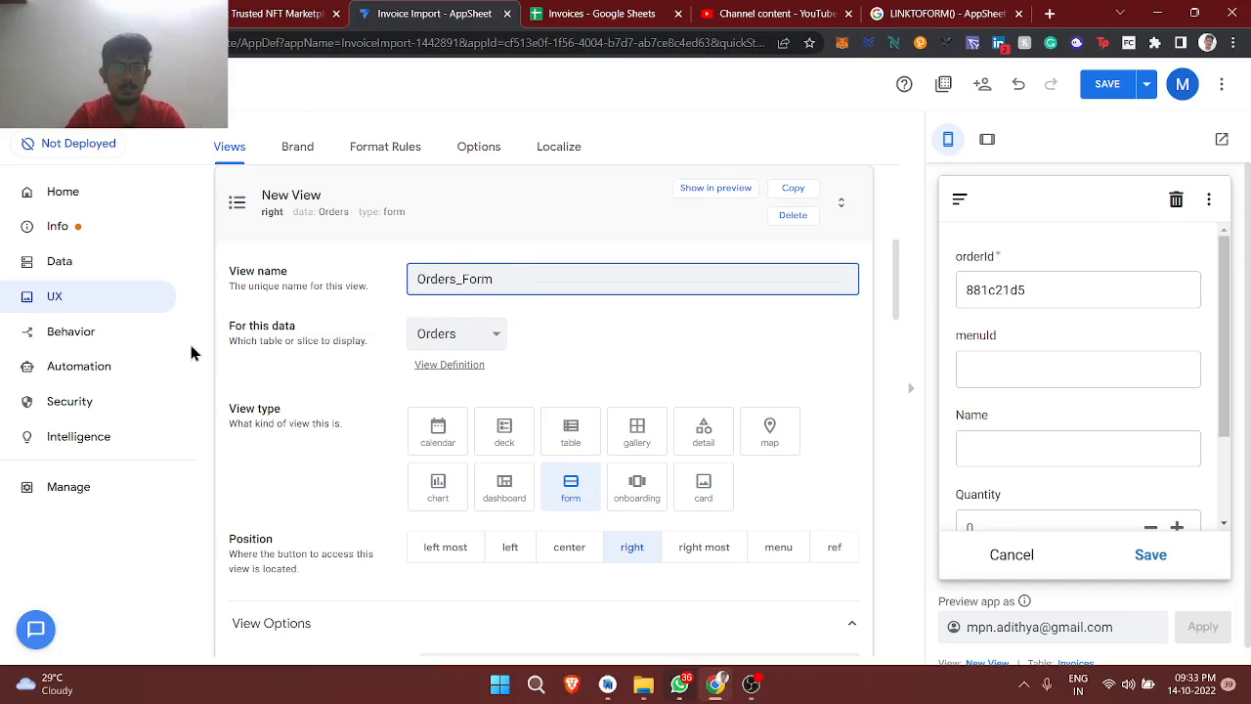
{"action": "double_click", "coordinate": [450, 279]}
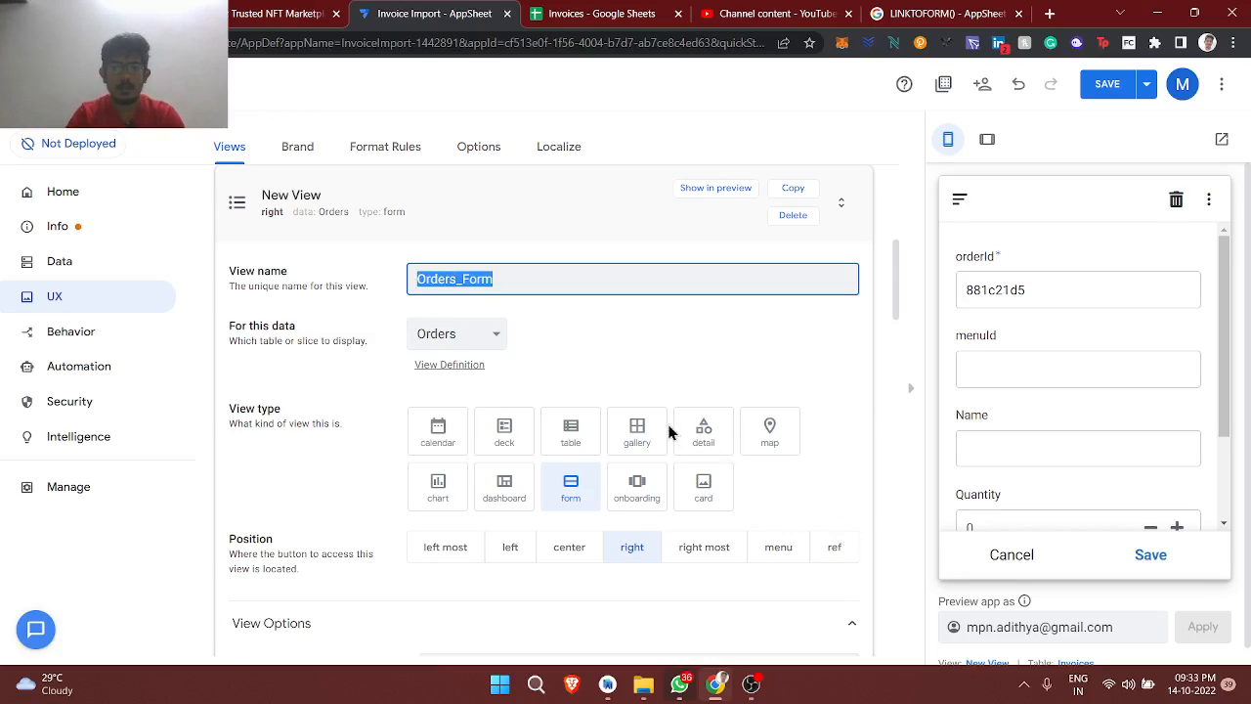
{"action": "scroll", "coordinate": [670, 431], "scroll_direction": "down", "scroll_amount": 10}
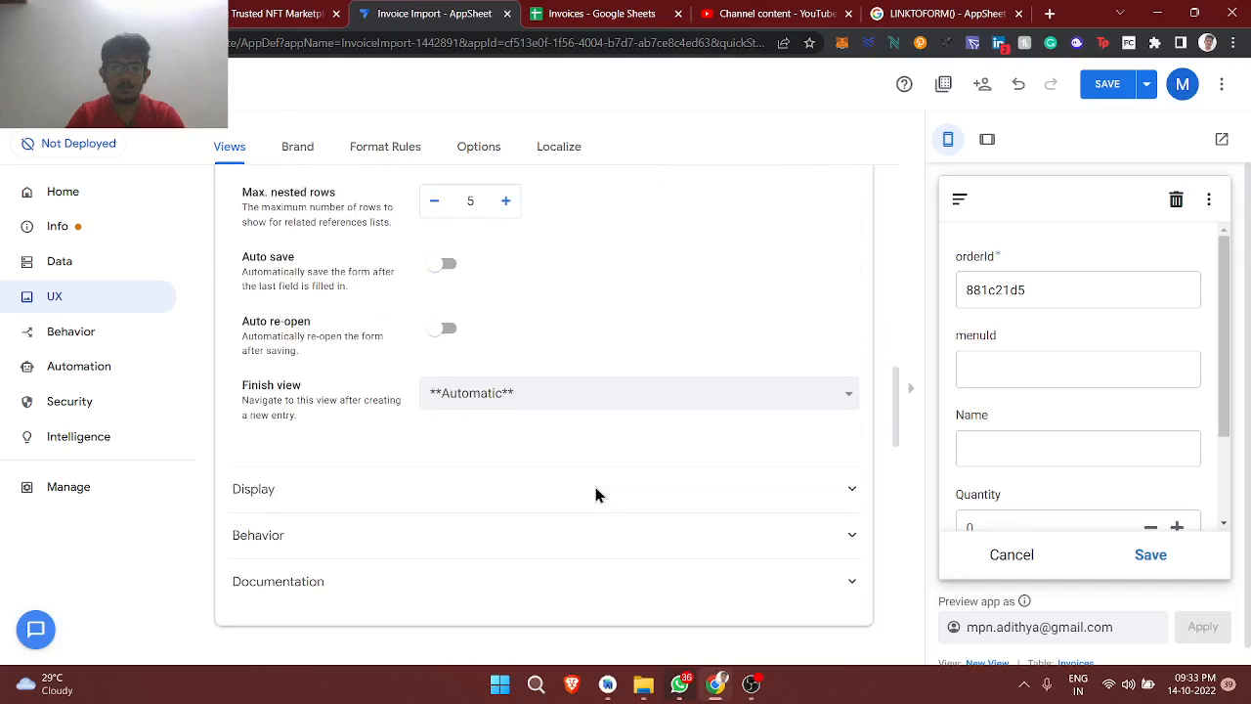
{"action": "scroll", "coordinate": [596, 495], "scroll_direction": "up", "scroll_amount": 1}
{"action": "scroll", "coordinate": [509, 428], "scroll_direction": "down", "scroll_amount": 2}
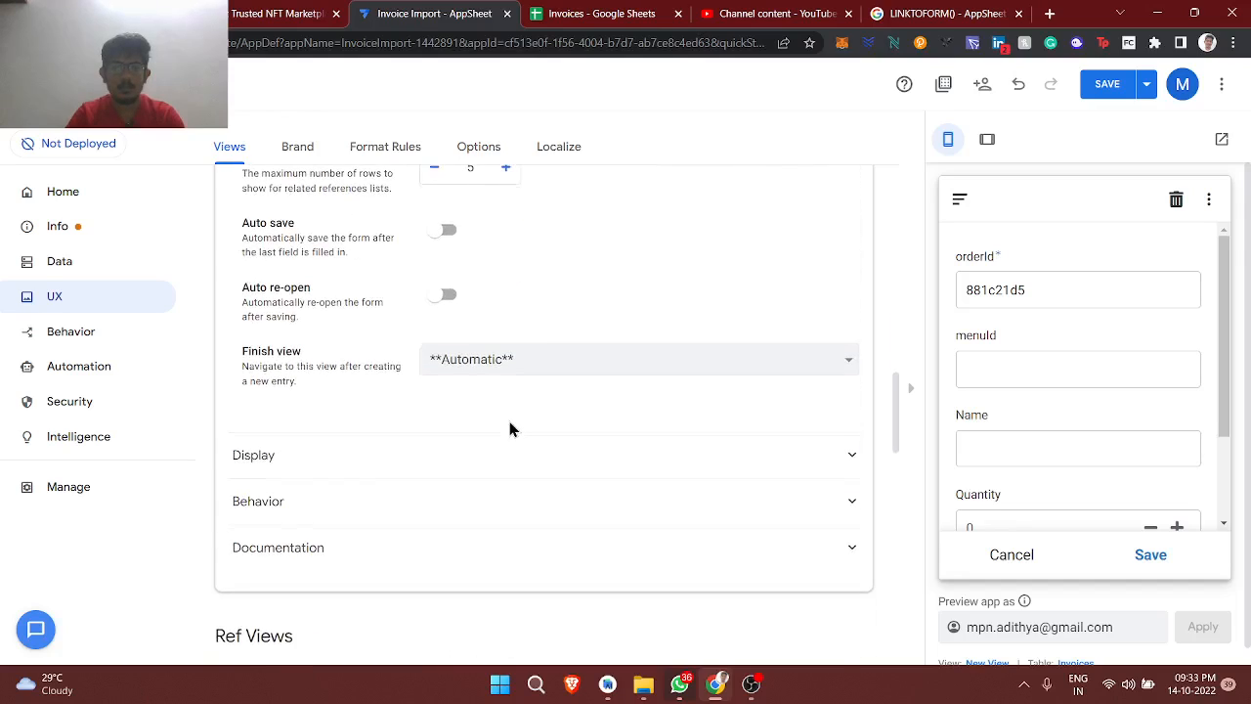
{"action": "scroll", "coordinate": [460, 352], "scroll_direction": "up", "scroll_amount": 3}
{"action": "left_click", "coordinate": [445, 322]}
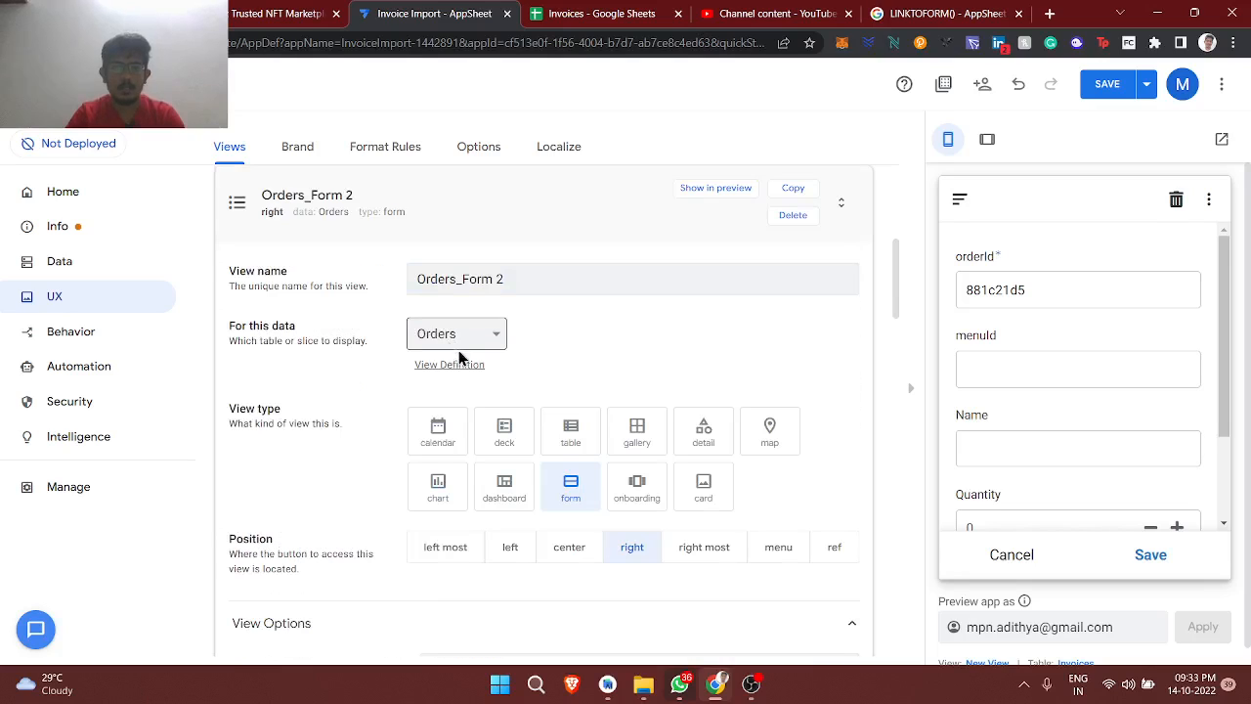
Add the Quantity and Additional Notes columns to the Orders form view's column order
{"action": "scroll", "coordinate": [453, 361], "scroll_direction": "down", "scroll_amount": 2}
{"action": "scroll", "coordinate": [448, 421], "scroll_direction": "down", "scroll_amount": 2}
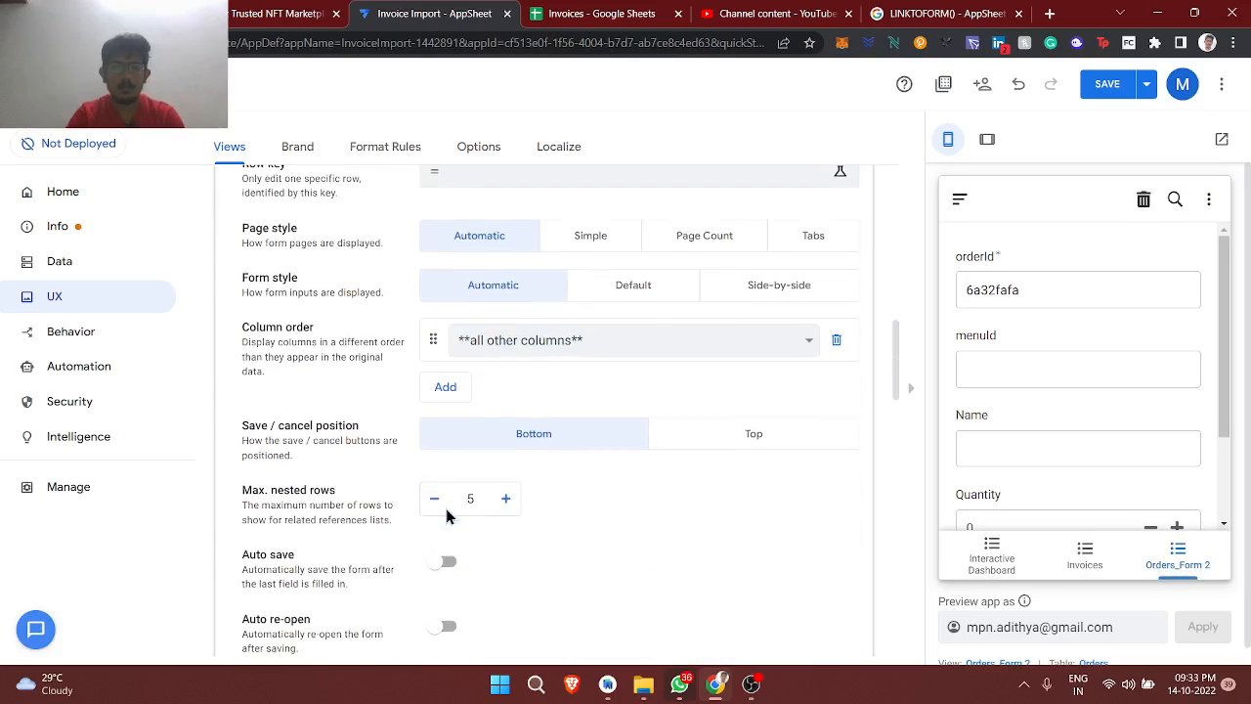
{"action": "left_click", "coordinate": [442, 388]}
{"action": "left_click", "coordinate": [453, 431]}
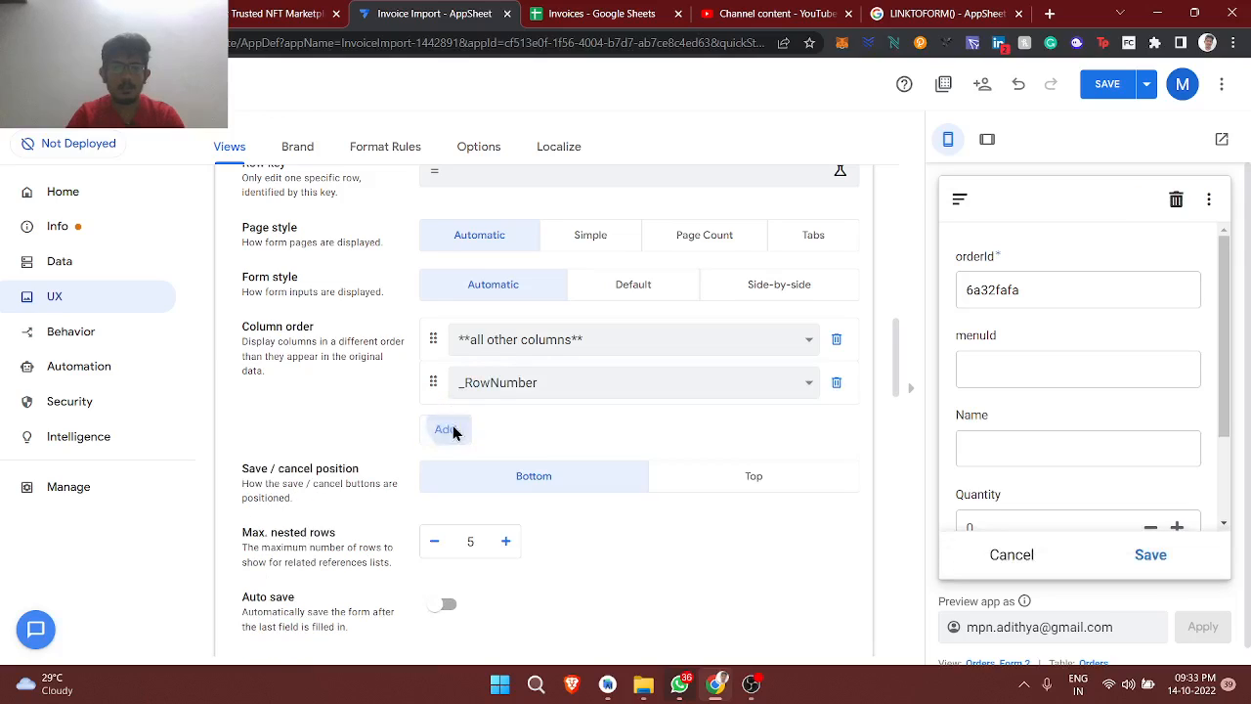
{"action": "left_click", "coordinate": [518, 396]}
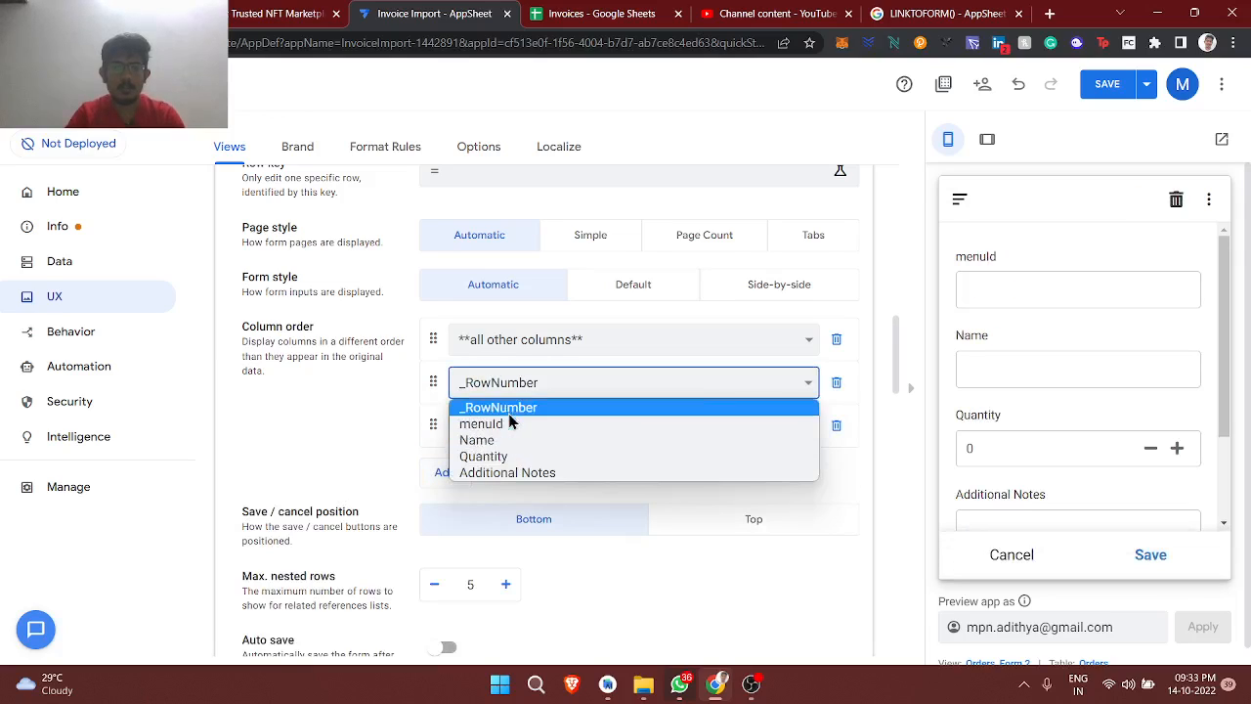
{"action": "left_click", "coordinate": [504, 455]}
{"action": "left_click", "coordinate": [495, 431]}
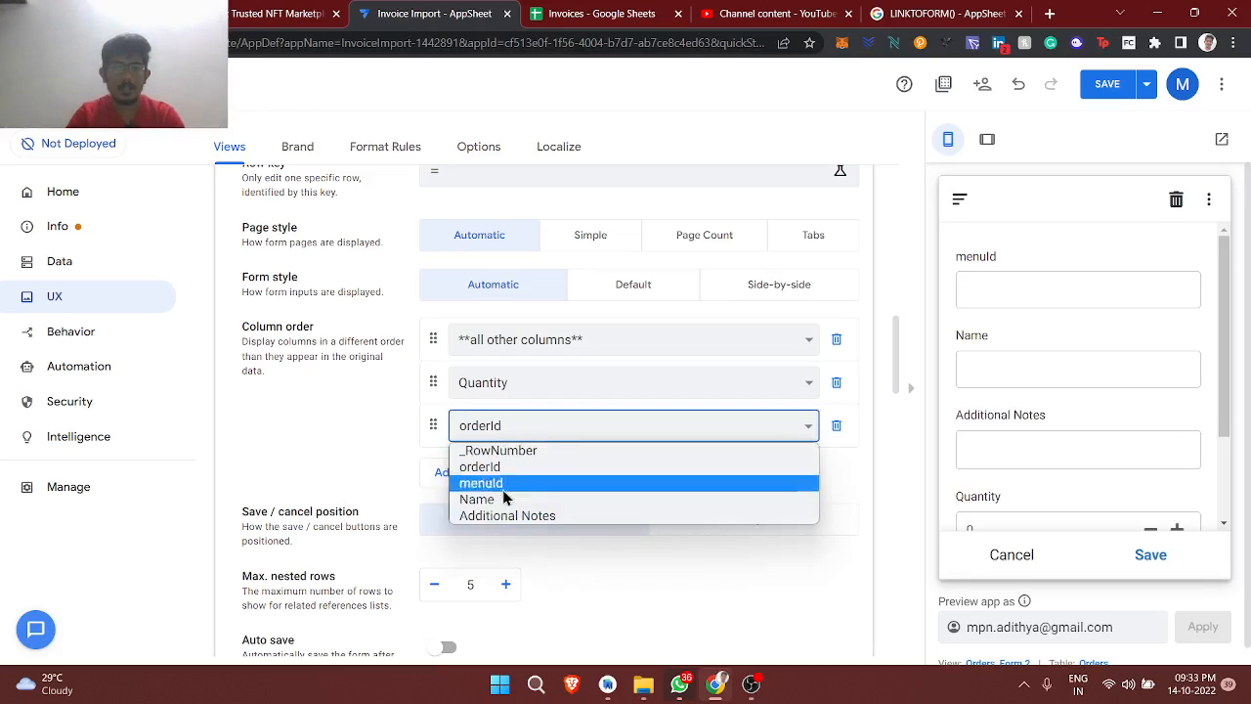
{"action": "left_click", "coordinate": [510, 521]}
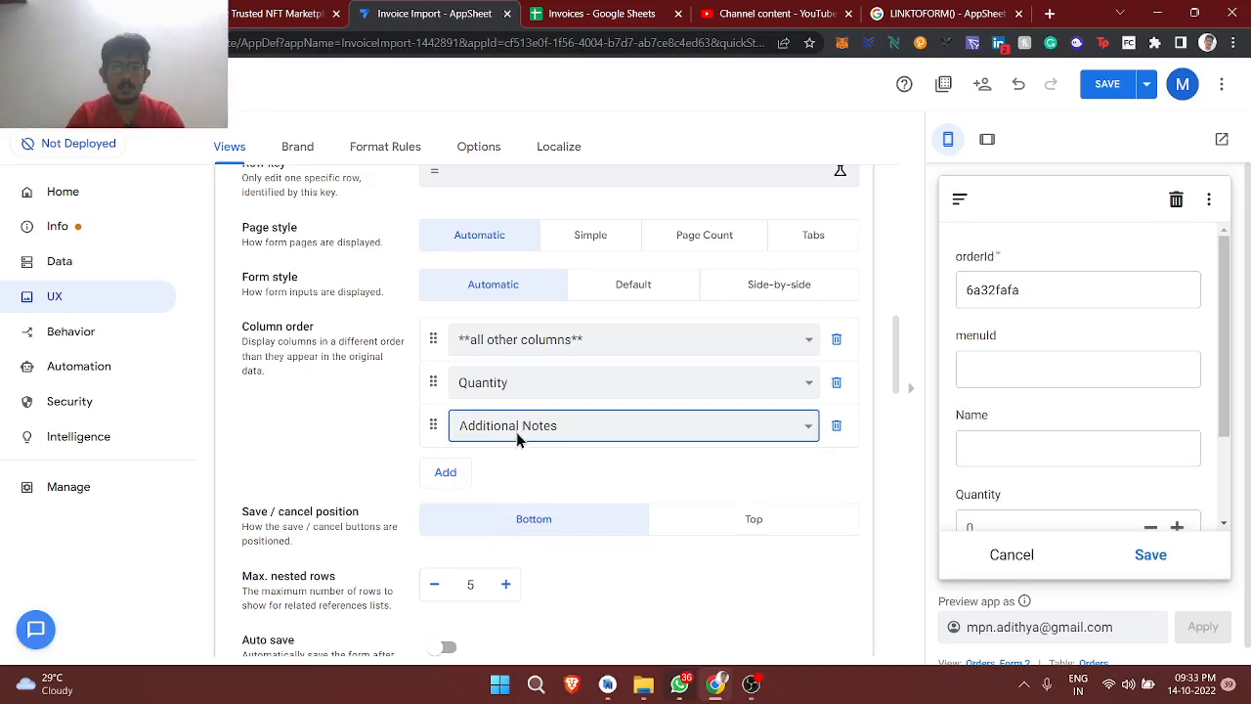
Remove the **all other columns** entry from the Orders form view's column order
{"action": "left_click", "coordinate": [520, 357]}
{"action": "left_click", "coordinate": [837, 341]}
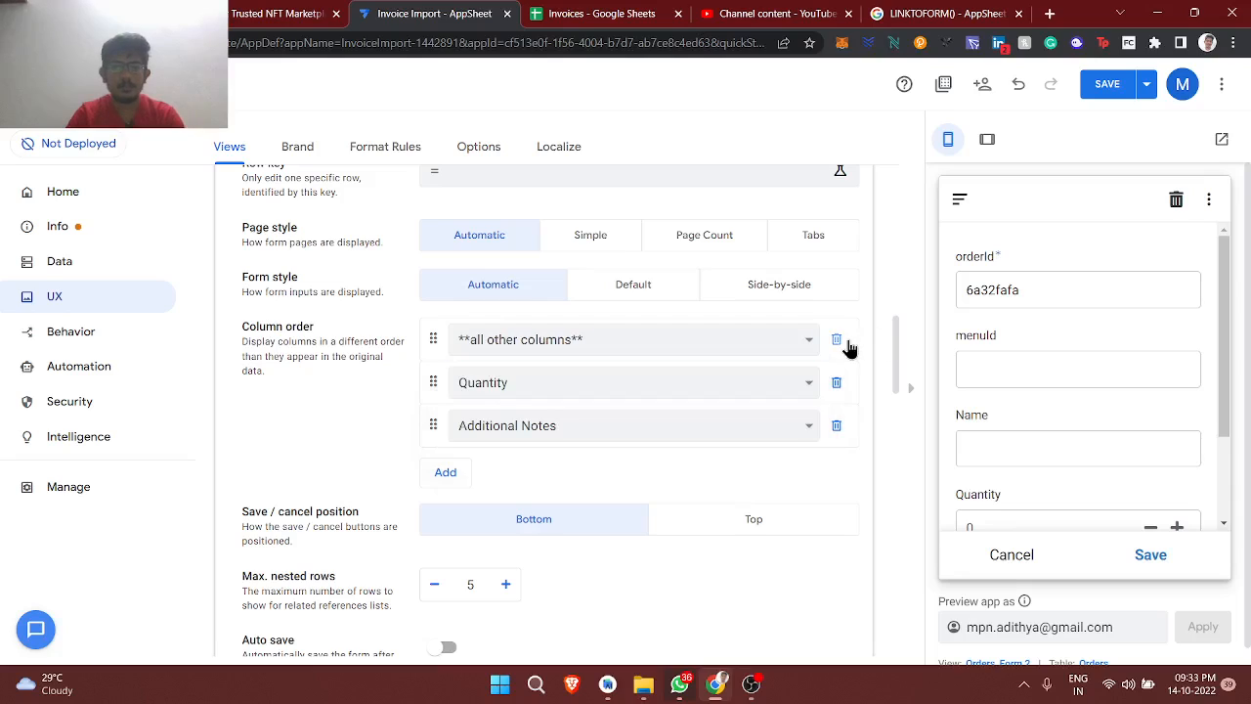
{"action": "left_click", "coordinate": [838, 340]}
{"action": "scroll", "coordinate": [681, 424], "scroll_direction": "up", "scroll_amount": 5}
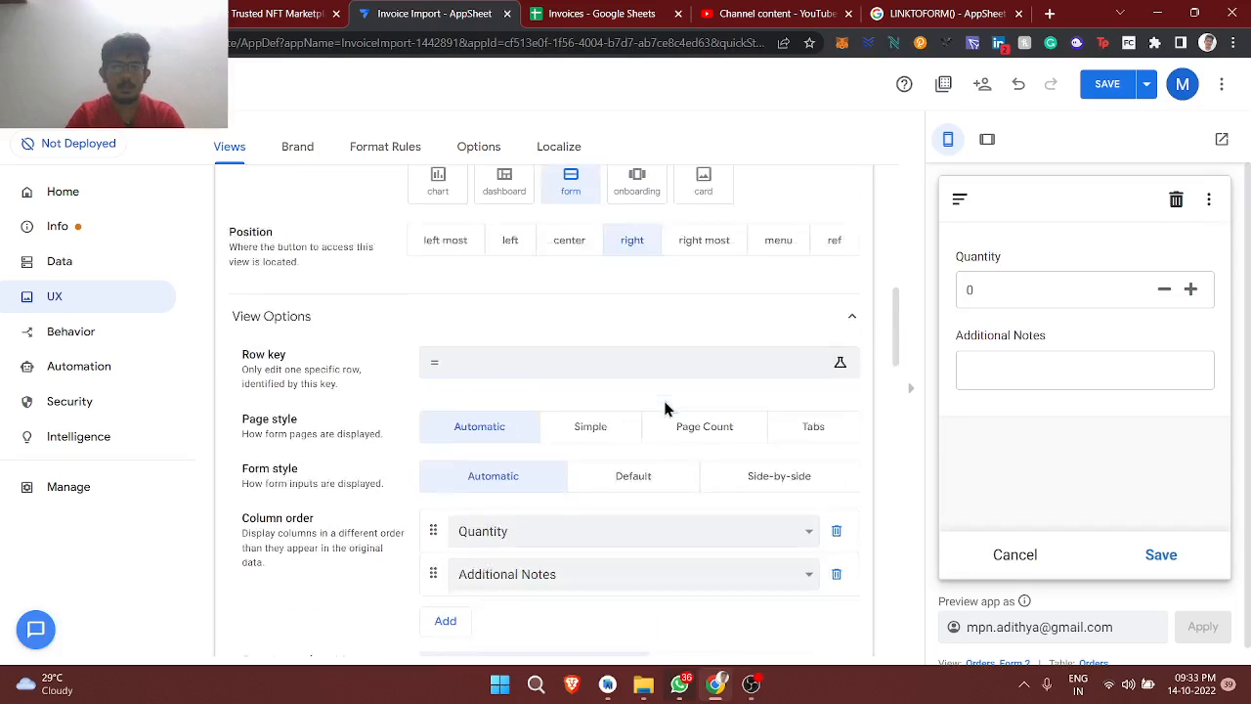
Examine the Orders table's column definitions, including types, key, label, show, editable and initial value settings
{"action": "left_click", "coordinate": [467, 352]}
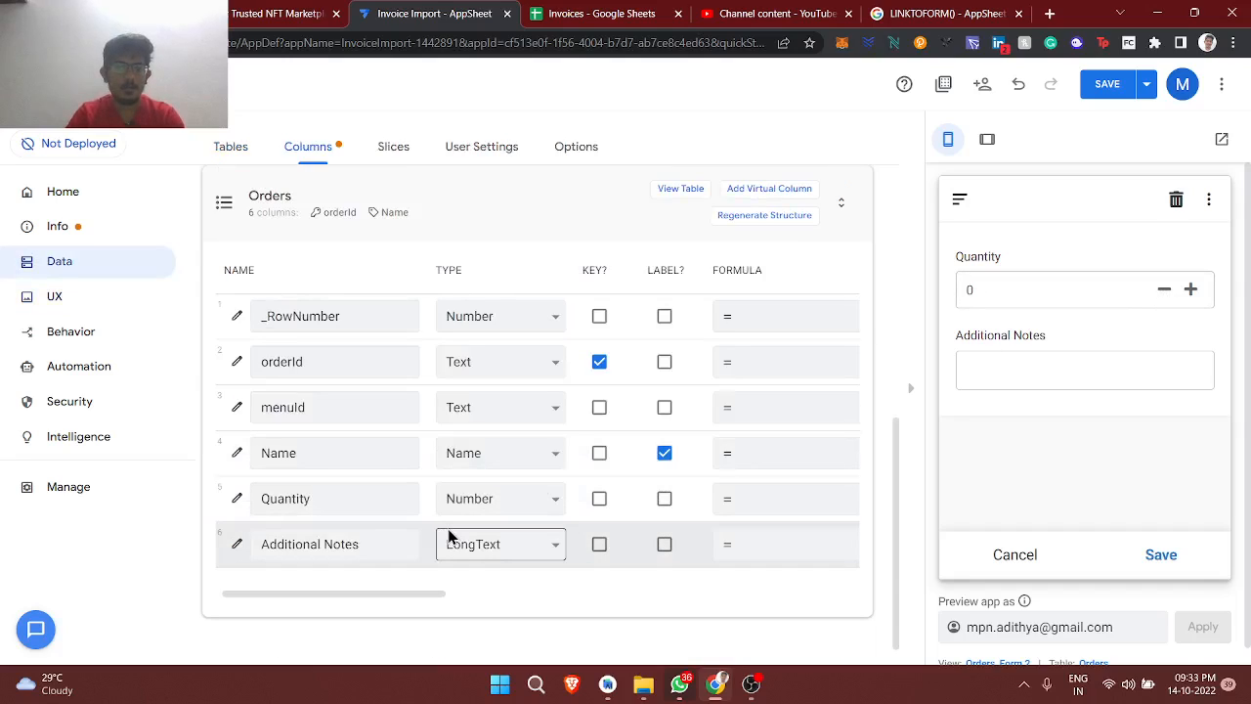
{"action": "scroll", "coordinate": [449, 536], "scroll_direction": "right", "scroll_amount": 2}
{"action": "scroll", "coordinate": [450, 536], "scroll_direction": "left", "scroll_amount": 2}
{"action": "scroll", "coordinate": [449, 537], "scroll_direction": "right", "scroll_amount": 3}
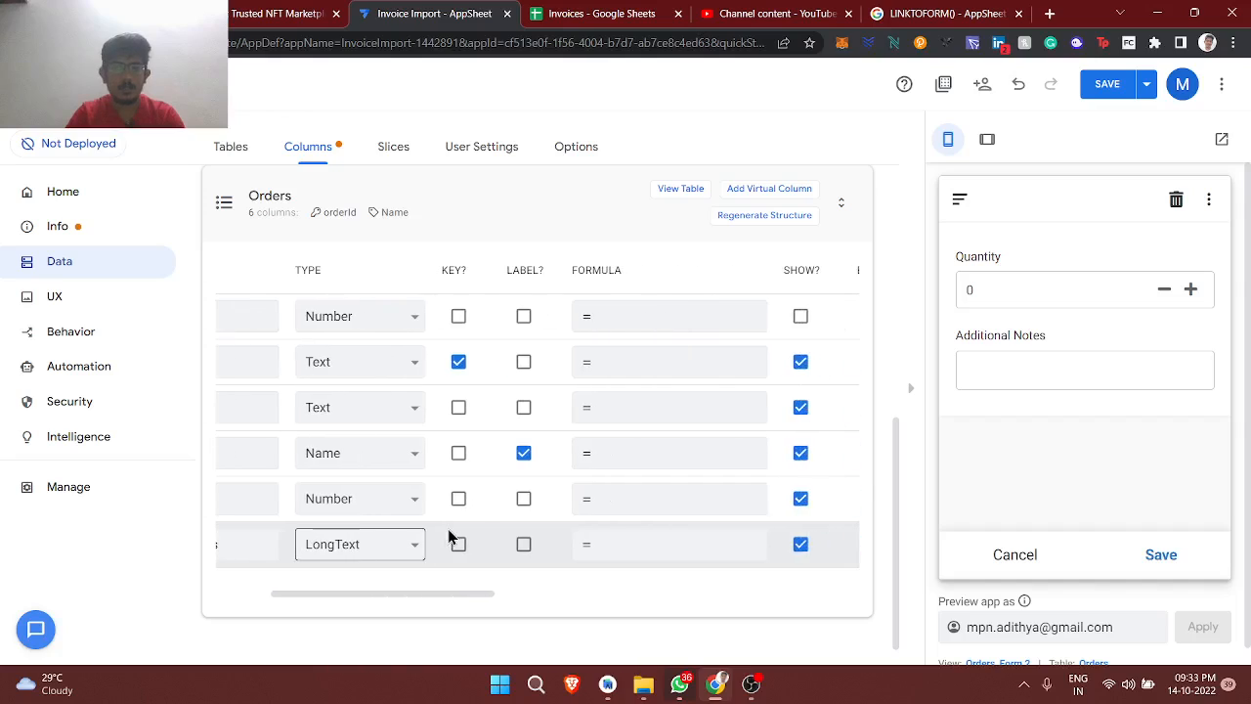
{"action": "scroll", "coordinate": [450, 537], "scroll_direction": "left", "scroll_amount": 1}
{"action": "scroll", "coordinate": [450, 537], "scroll_direction": "right", "scroll_amount": 2}
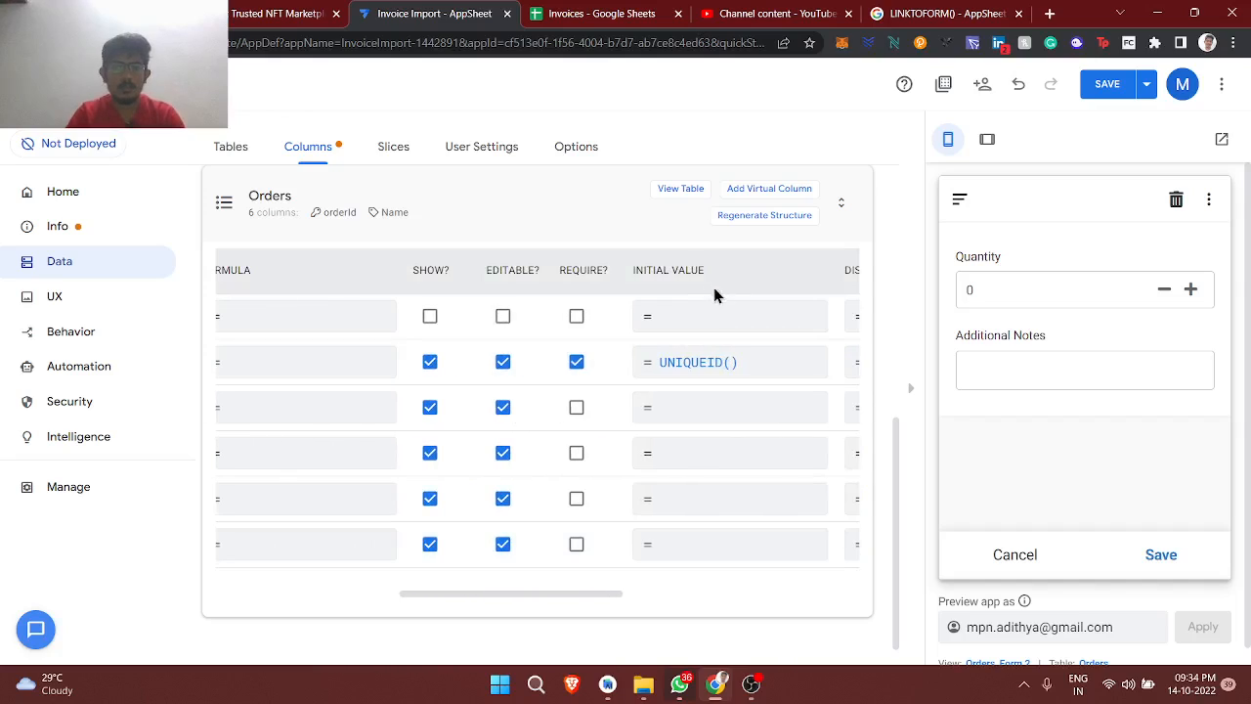
{"action": "scroll", "coordinate": [710, 362], "scroll_direction": "left", "scroll_amount": 4}
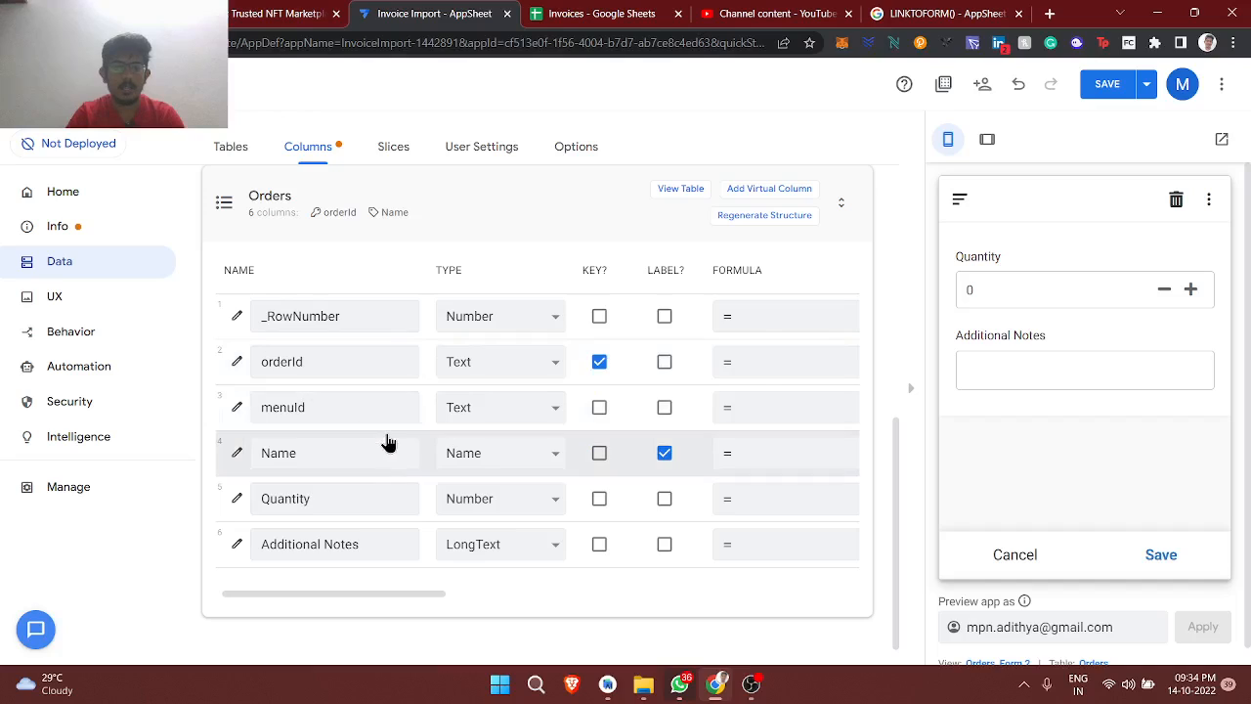
{"action": "scroll", "coordinate": [385, 440], "scroll_direction": "right", "scroll_amount": 3}
{"action": "scroll", "coordinate": [385, 440], "scroll_direction": "left", "scroll_amount": 3}
{"action": "scroll", "coordinate": [321, 447], "scroll_direction": "right", "scroll_amount": 4}
{"action": "scroll", "coordinate": [322, 446], "scroll_direction": "left", "scroll_amount": 4}
{"action": "scroll", "coordinate": [500, 461], "scroll_direction": "down", "scroll_amount": 1}
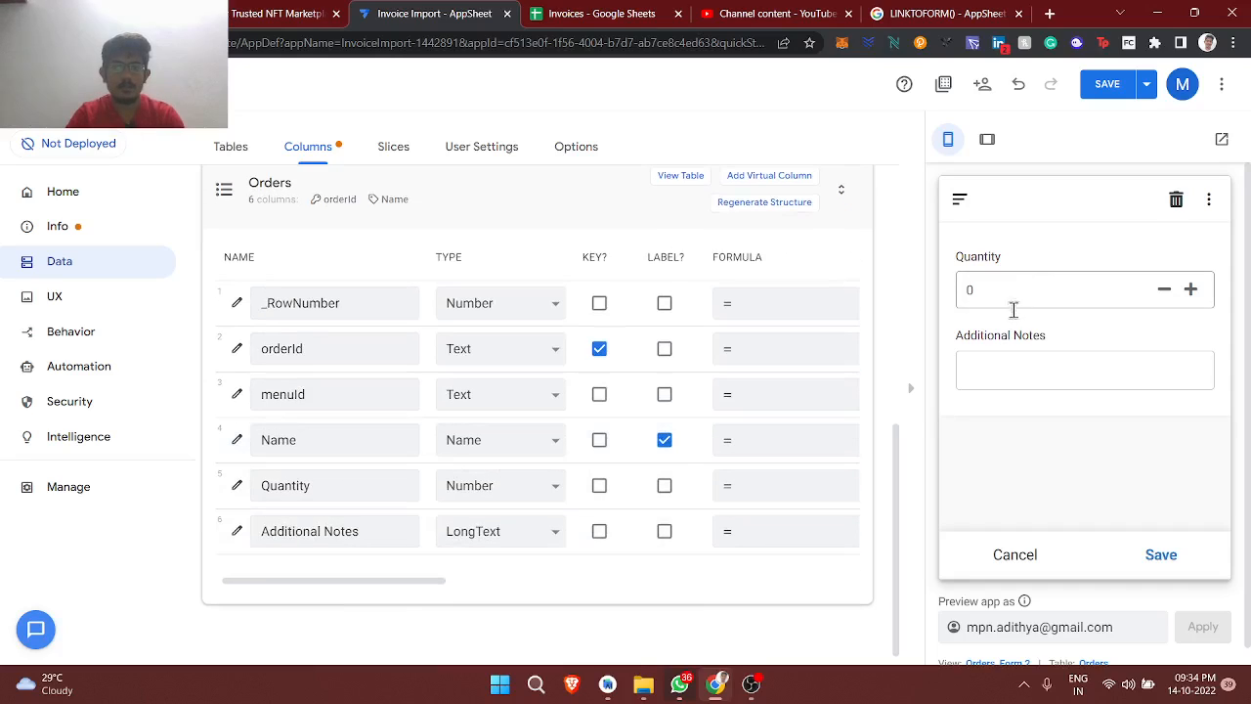
{"action": "scroll", "coordinate": [480, 296], "scroll_direction": "up", "scroll_amount": 3}
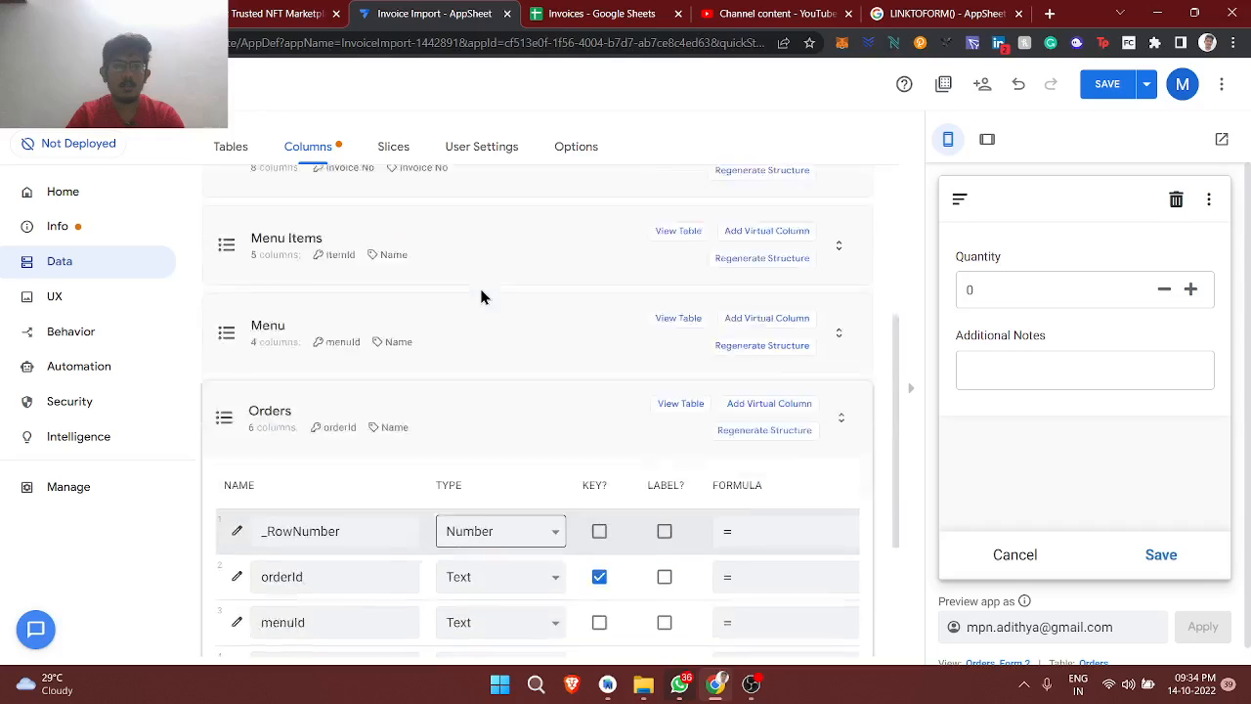
{"action": "scroll", "coordinate": [480, 296], "scroll_direction": "up", "scroll_amount": 1}
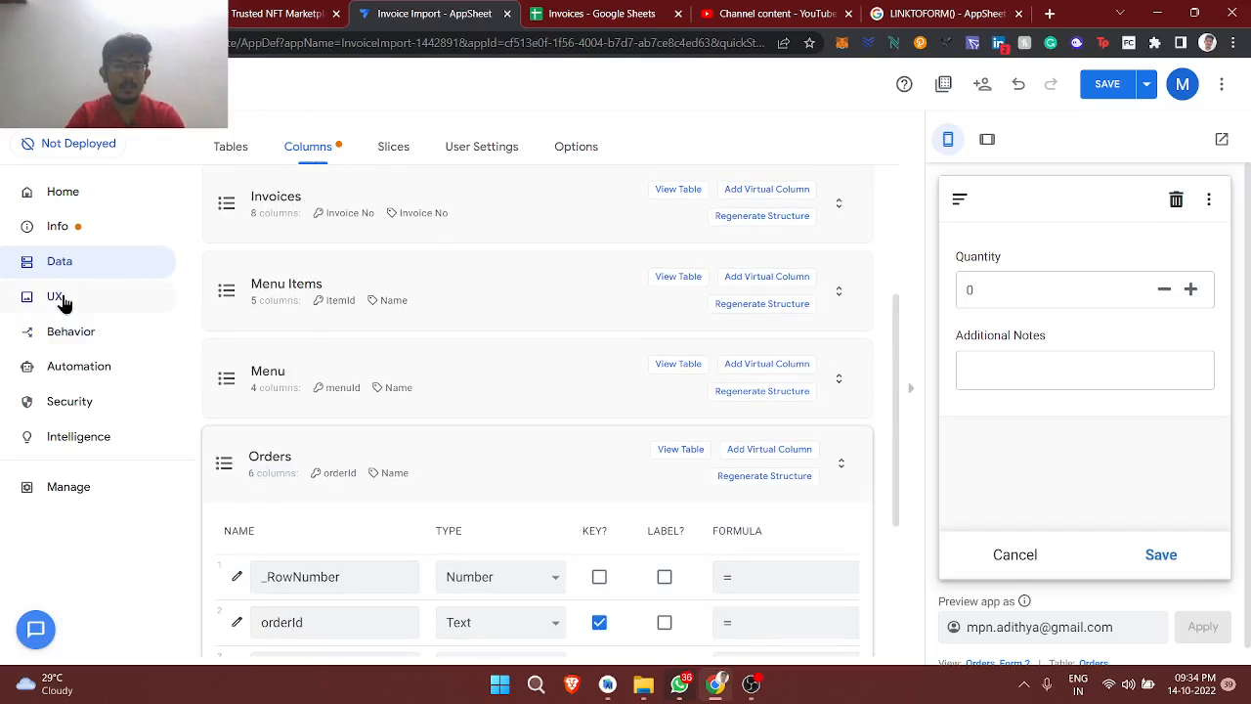
Rename the Orders form view as "Orders Form"
{"action": "left_click", "coordinate": [58, 299]}
{"action": "left_click", "coordinate": [551, 462]}
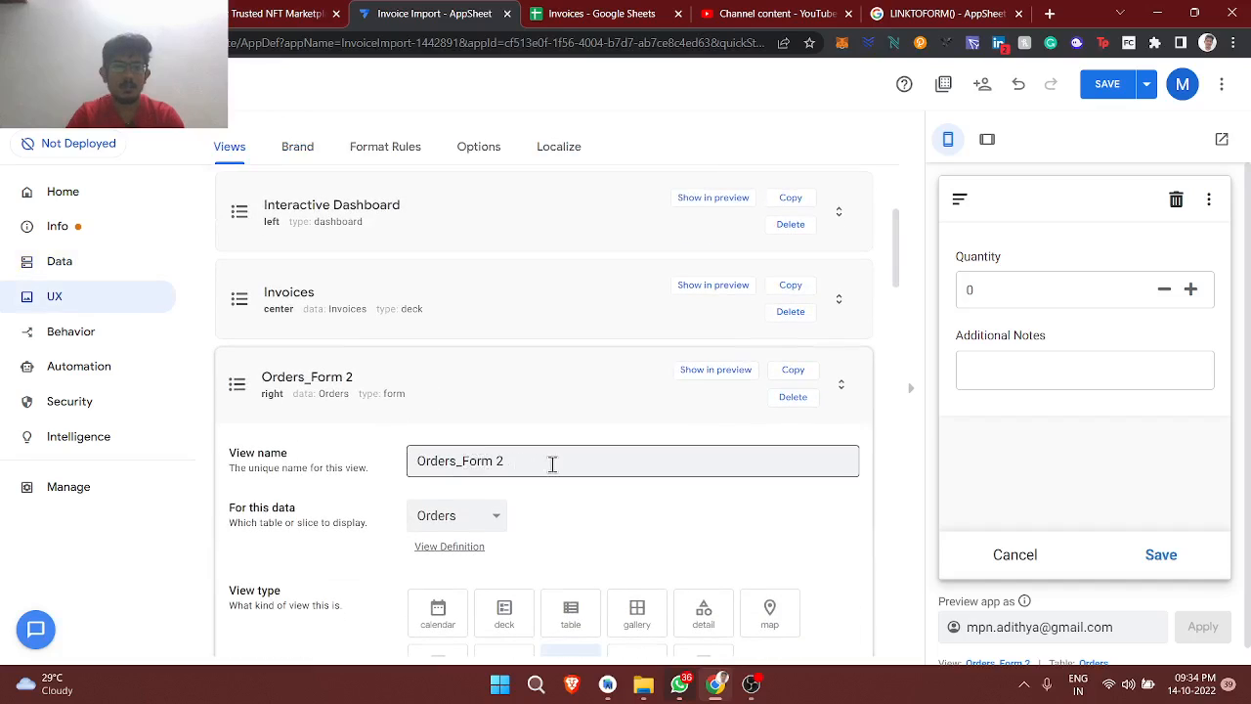
{"action": "scroll", "coordinate": [551, 461], "scroll_direction": "down", "scroll_amount": 3}
{"action": "scroll", "coordinate": [553, 464], "scroll_direction": "up", "scroll_amount": 1}
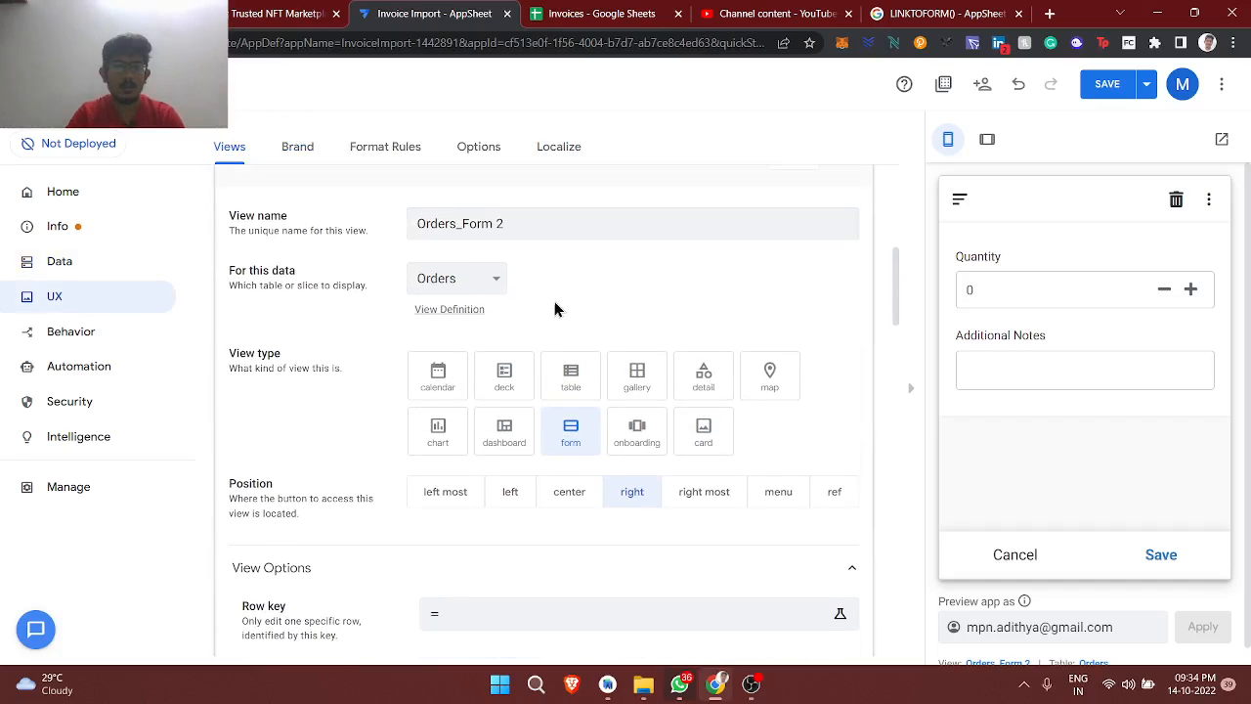
{"action": "left_click", "coordinate": [463, 226]}
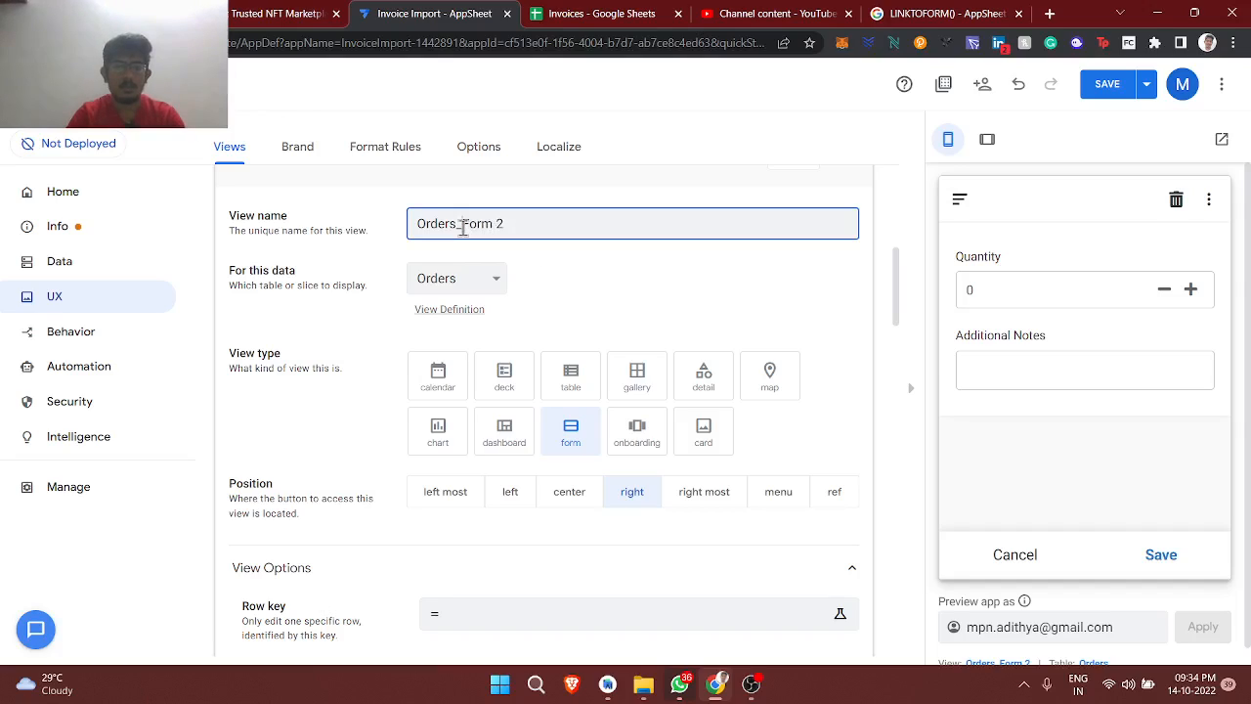
{"action": "key", "text": "BackSpace"}
{"action": "key", "text": "BackSpace"}
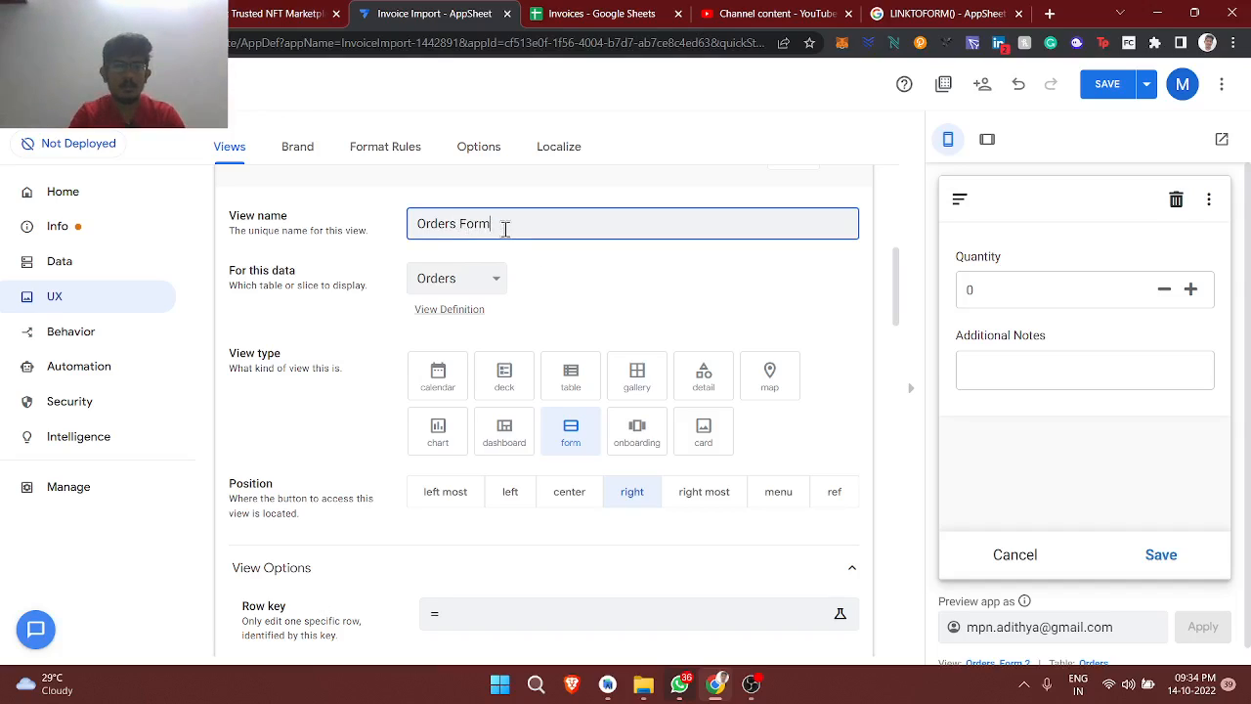
{"action": "key", "text": "ctrl+shift+Left"}
{"action": "key", "text": "ctrl+shift+Left"}
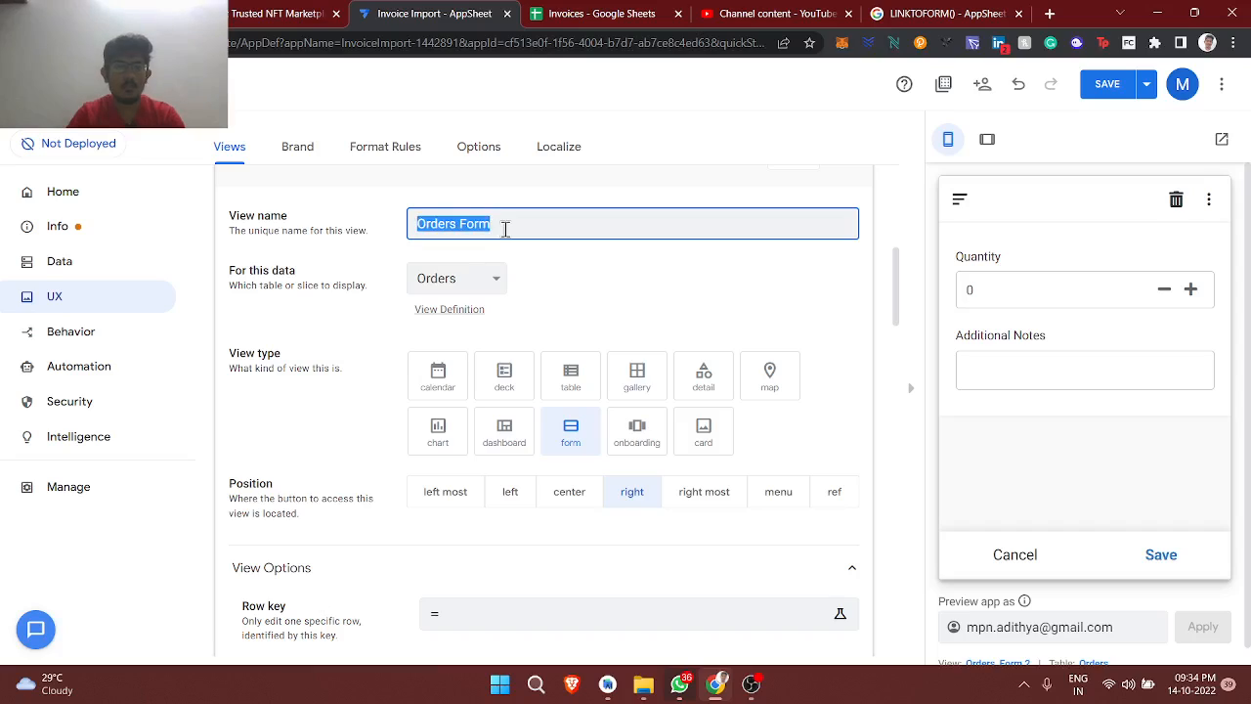
{"action": "left_click", "coordinate": [583, 287]}
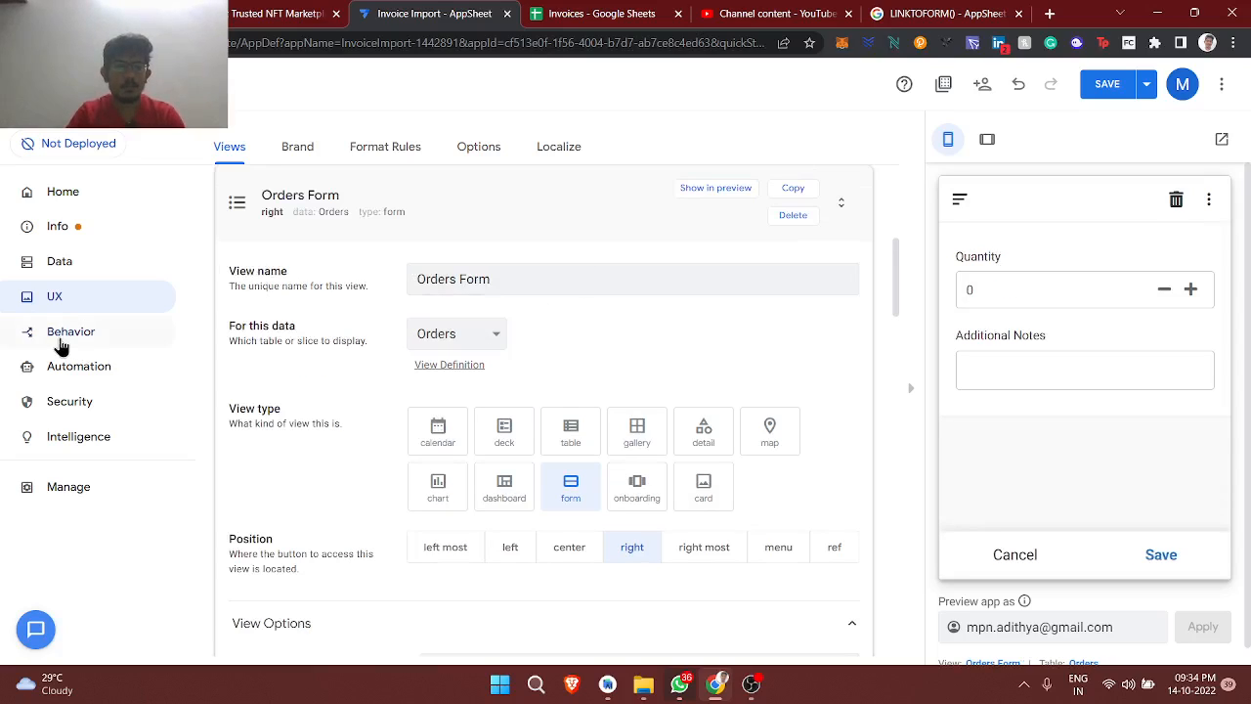
Start the Add to Orders action's target expression as LINKTOFORM("Orders Form", []) with empty brackets for the column argument
{"action": "left_click", "coordinate": [63, 332]}
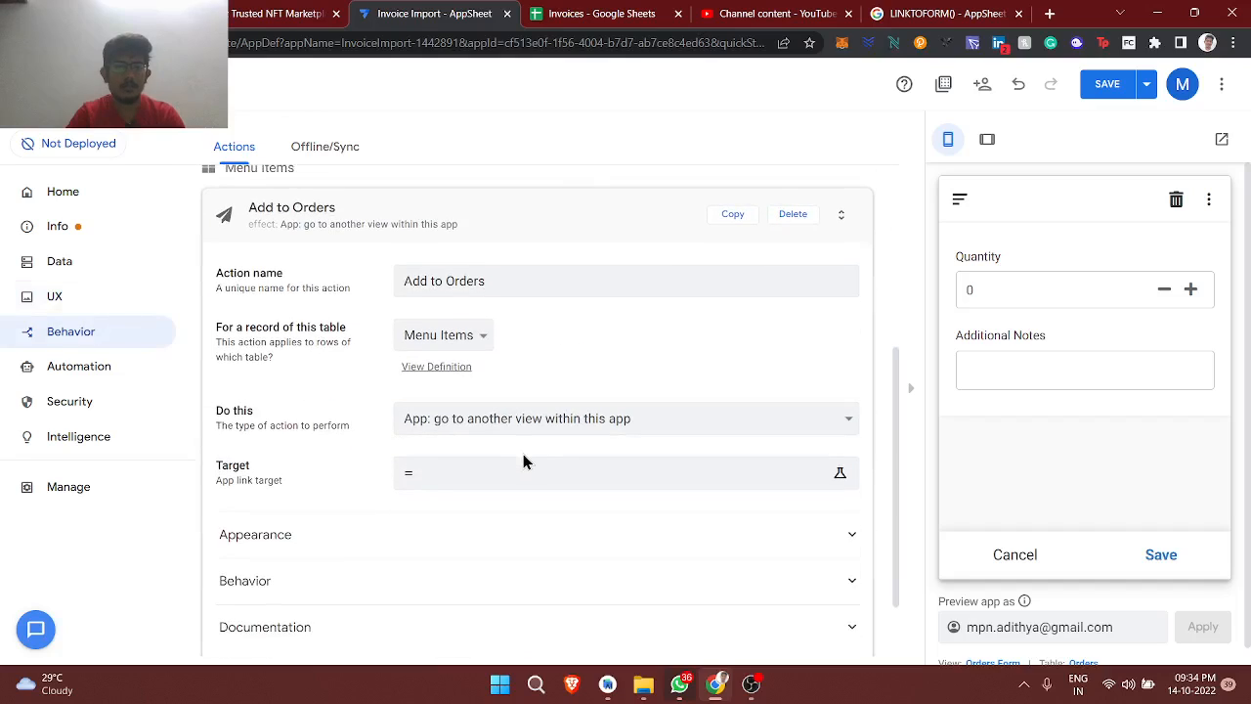
{"action": "left_click", "coordinate": [519, 472]}
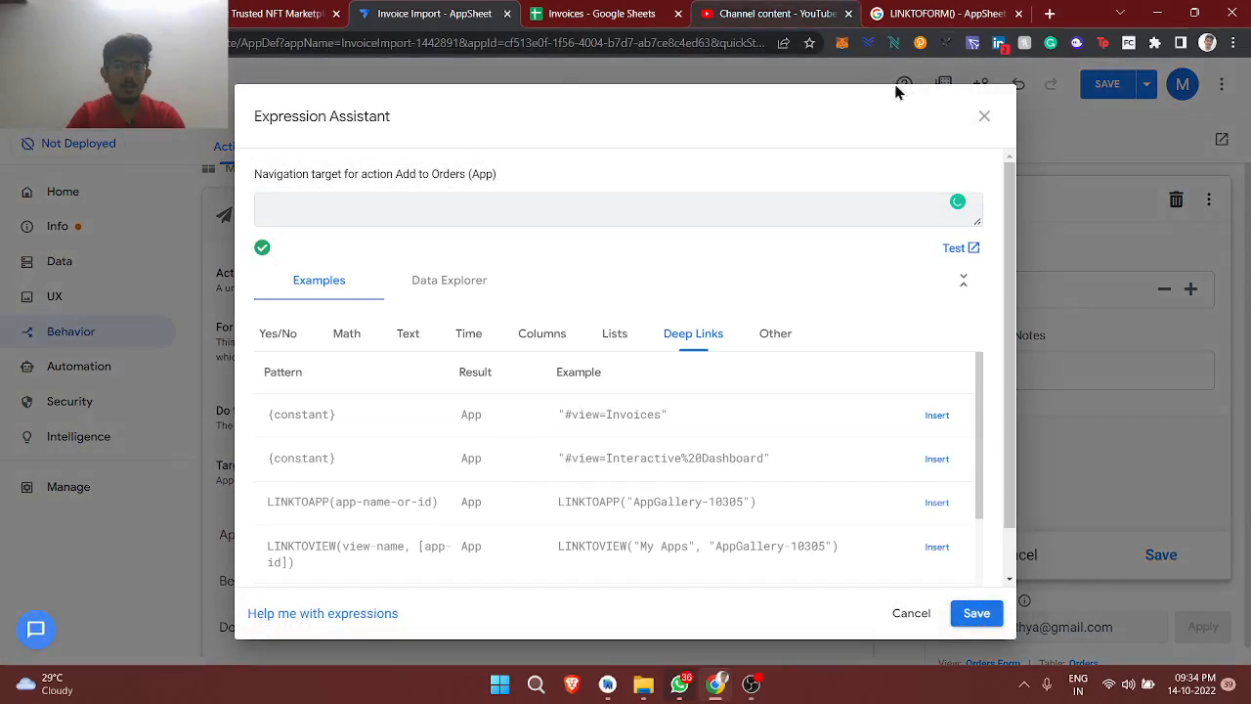
{"action": "type", "text": "LI"}
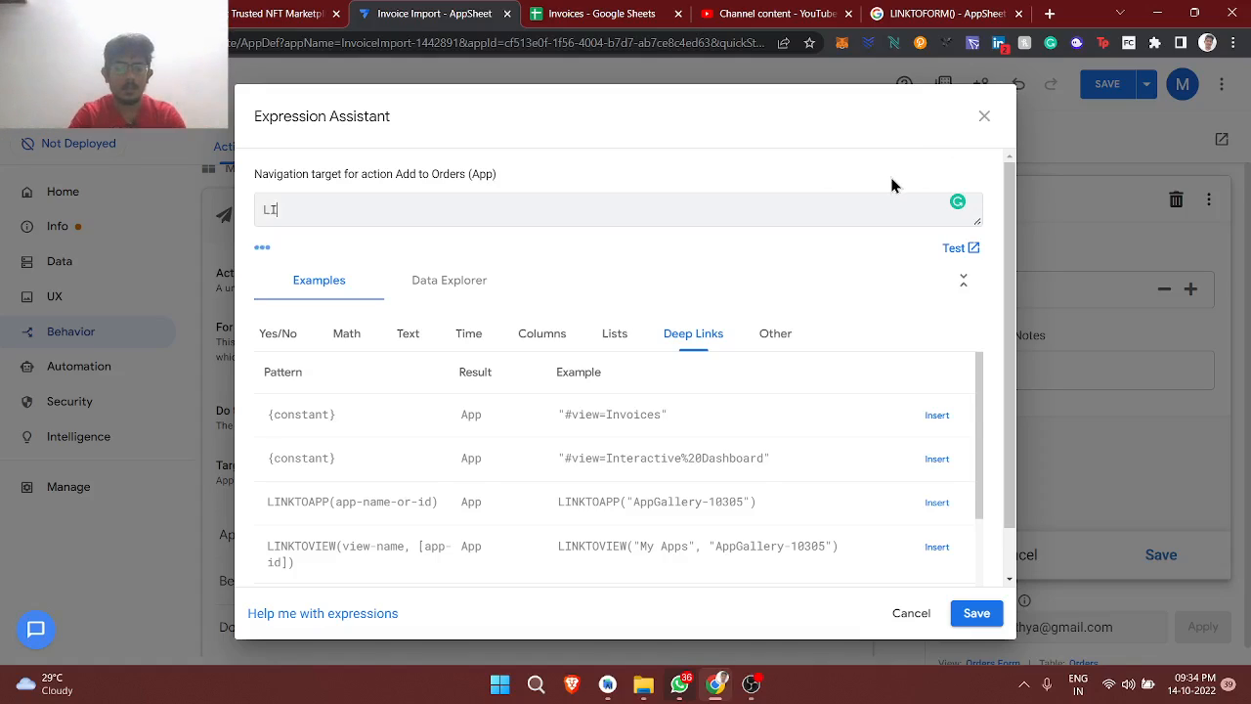
{"action": "type", "text": "NKTOFR"}
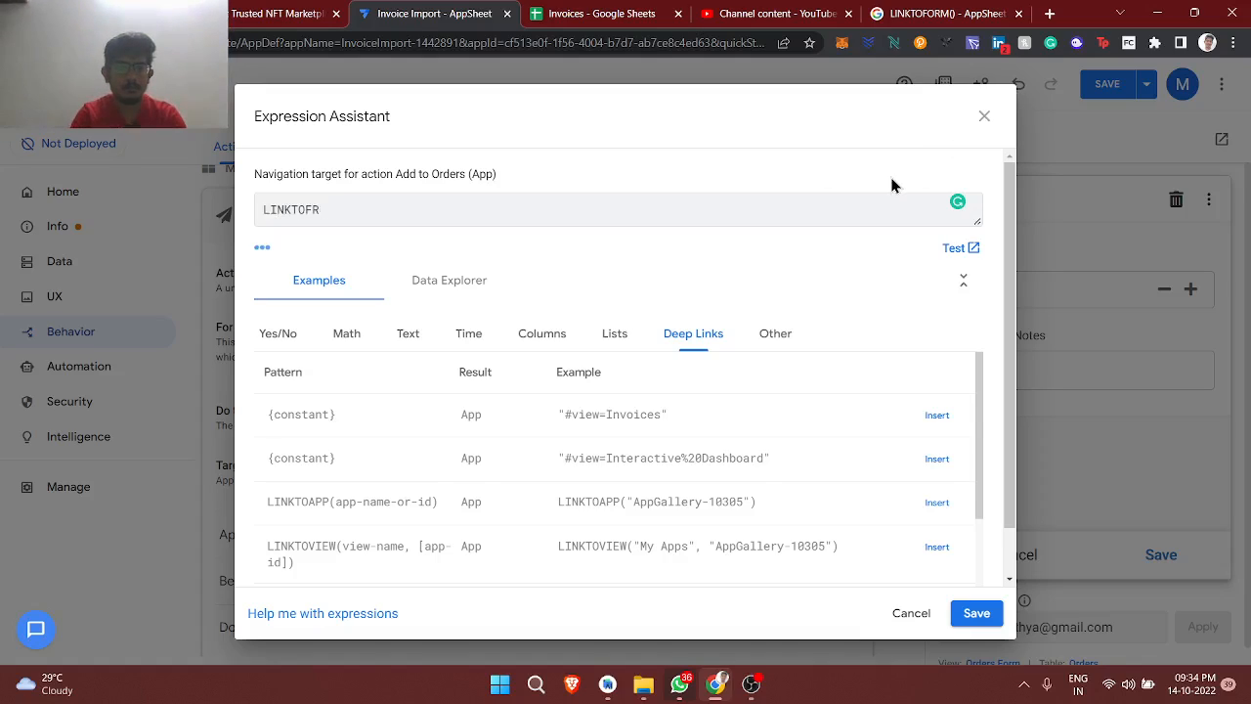
{"action": "type", "text": "OM()"}
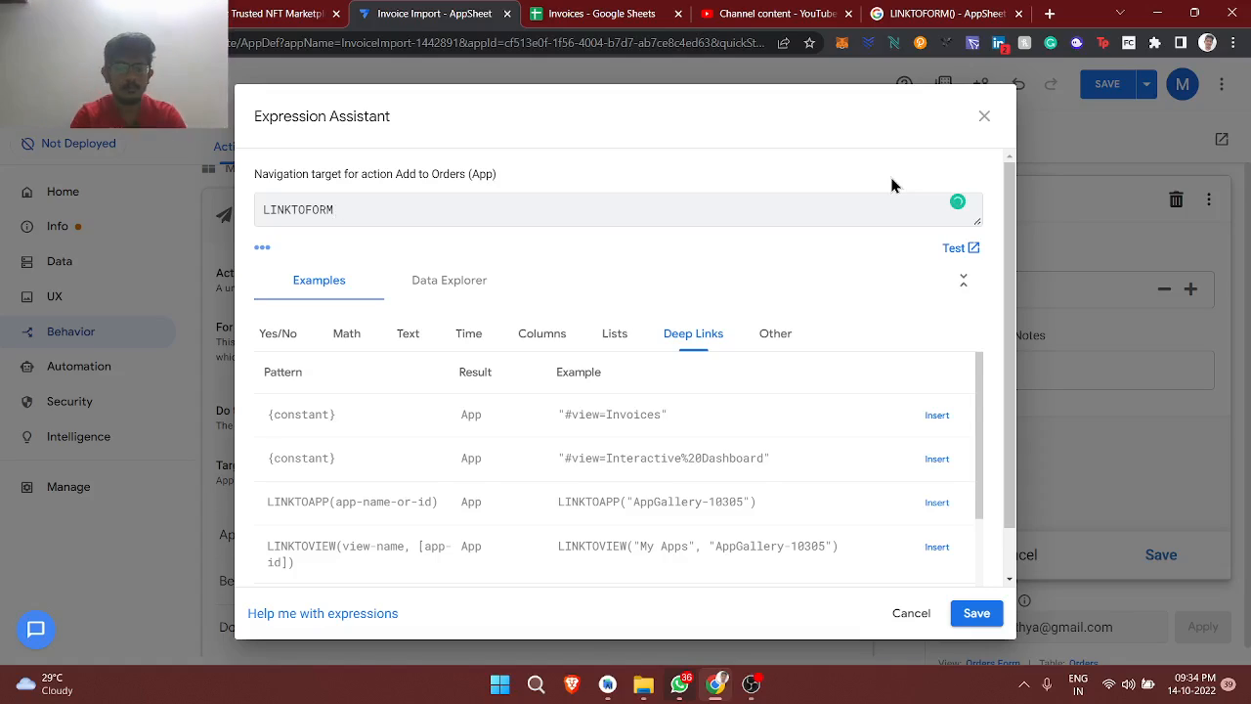
{"action": "type", "text": "\"\""}
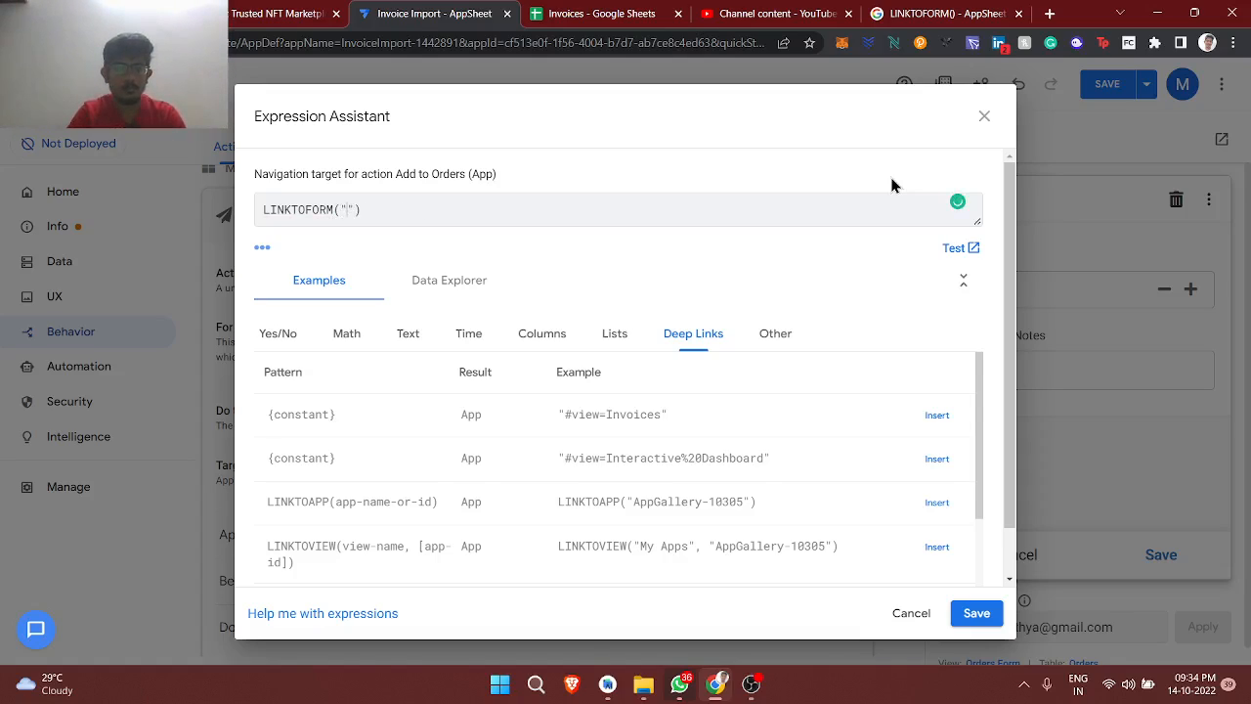
{"action": "type", "text": "Orders Form"}
{"action": "type", "text": ", ["}
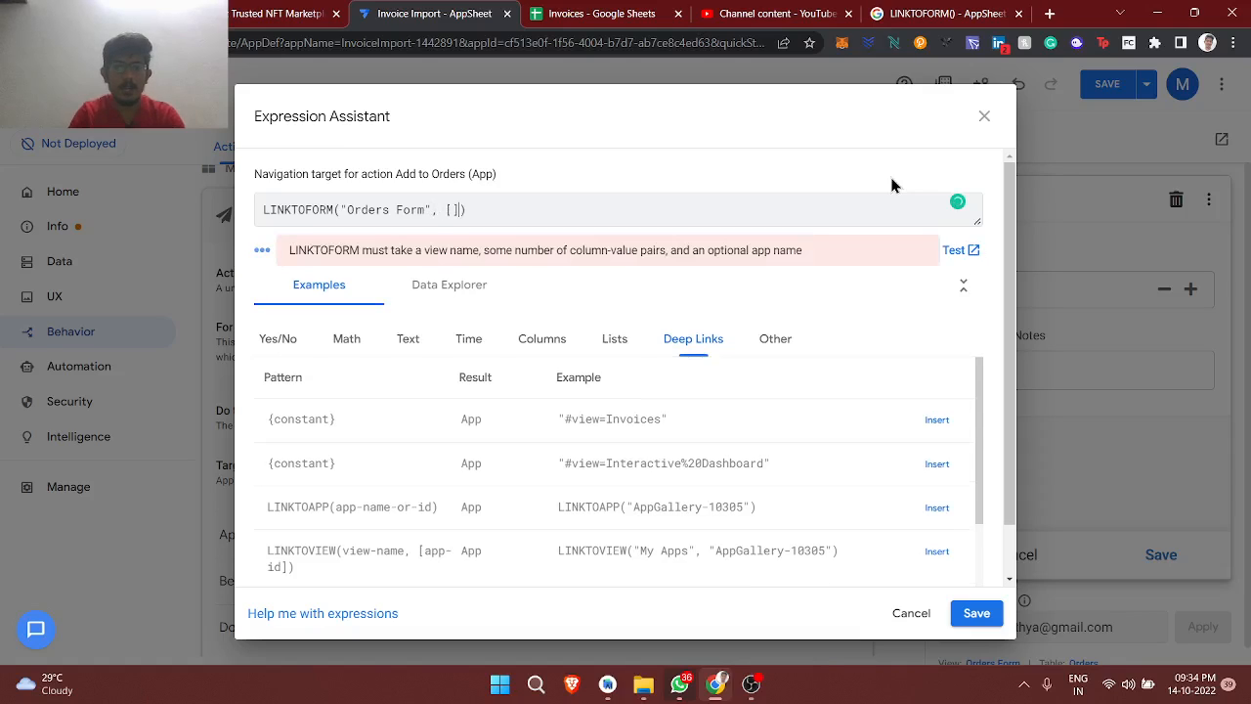
Copy the menuId header from the Orders sheet in Google Sheets and paste it into the brackets of the AppSheet LINKTOFORM expression
{"action": "left_click", "coordinate": [602, 14]}
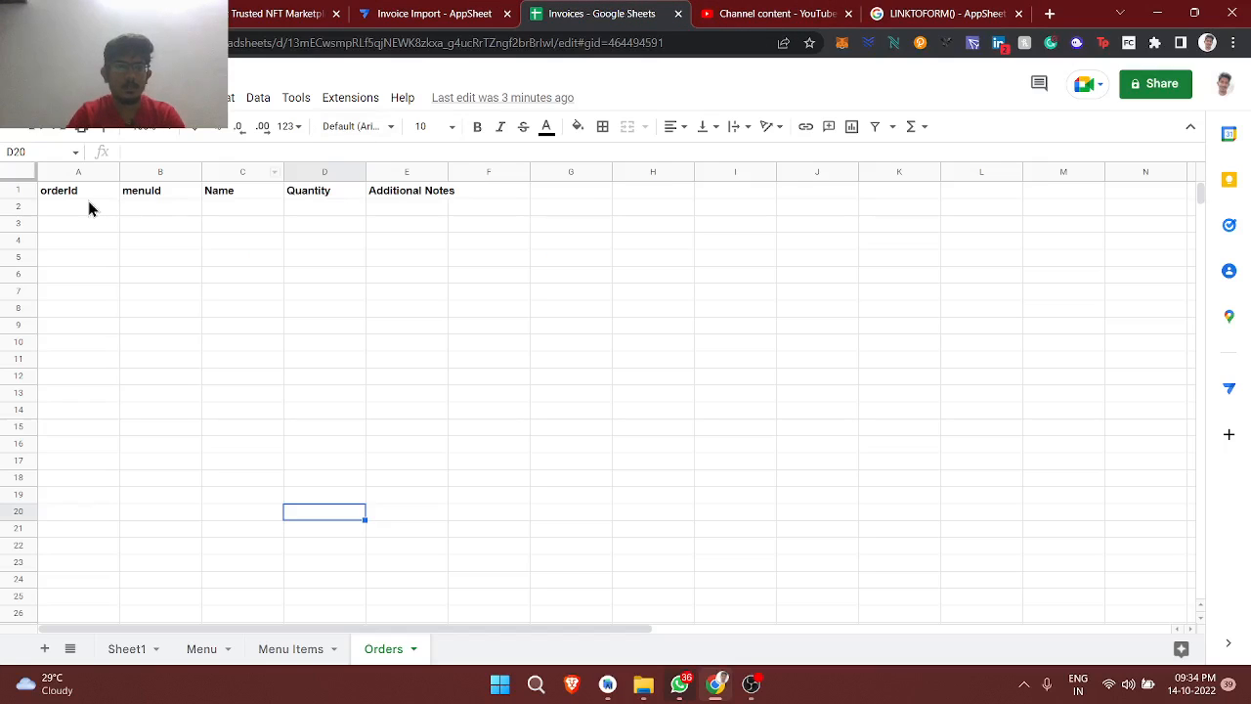
{"action": "left_click", "coordinate": [150, 196]}
{"action": "key", "text": "ctrl+c"}
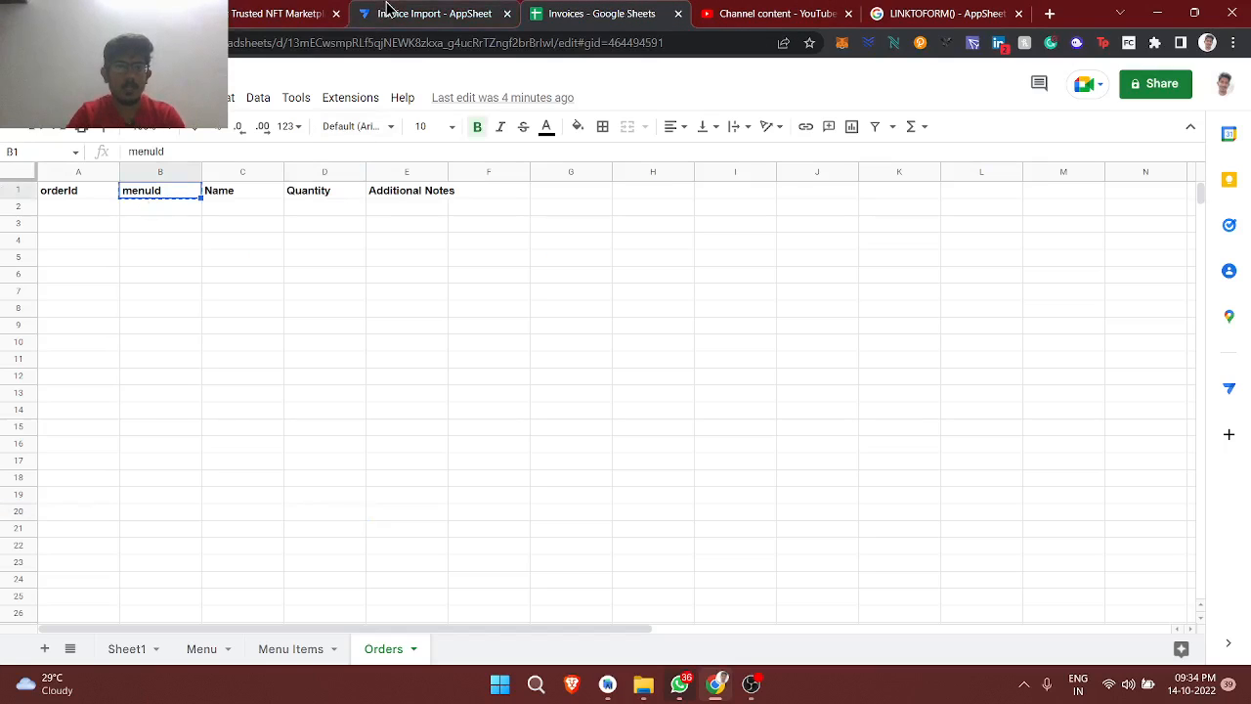
{"action": "left_click", "coordinate": [391, 12]}
{"action": "key", "text": "ctrl+v"}
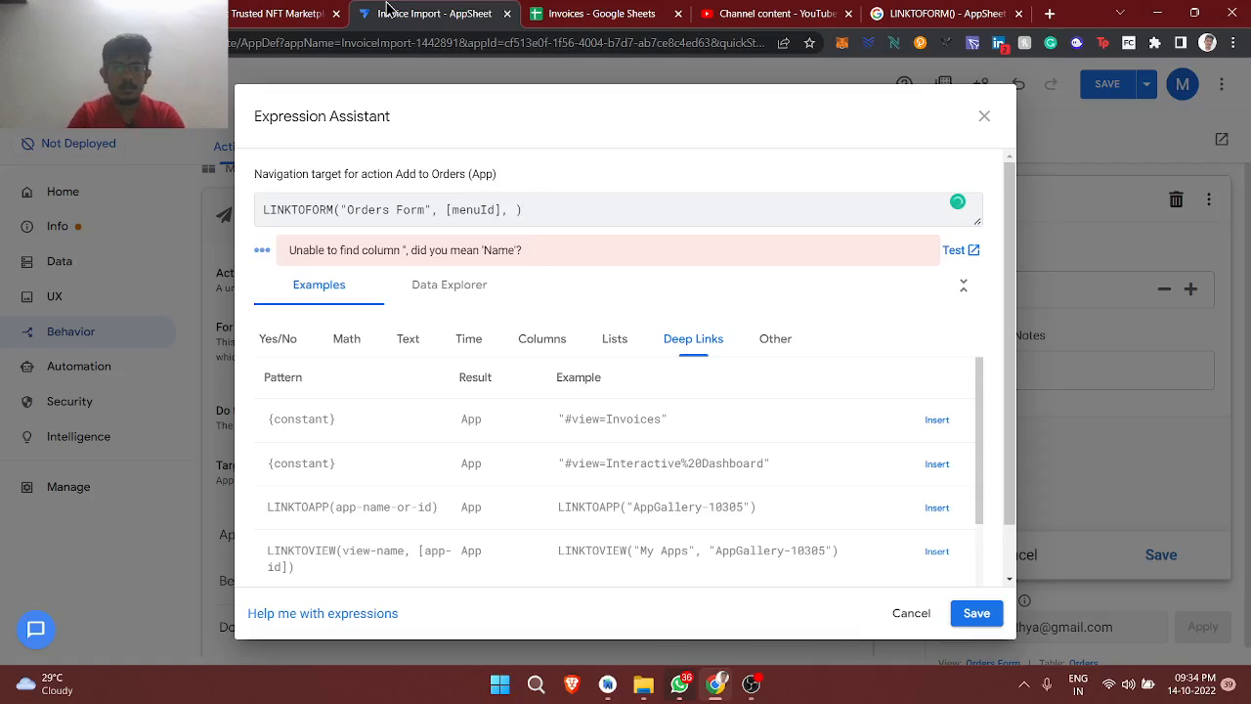
Insert the Menu Items column [menuId] as the value argument of the LINKTOFORM expression
{"action": "left_click", "coordinate": [543, 338]}
{"action": "scroll", "coordinate": [631, 443], "scroll_direction": "down", "scroll_amount": 1}
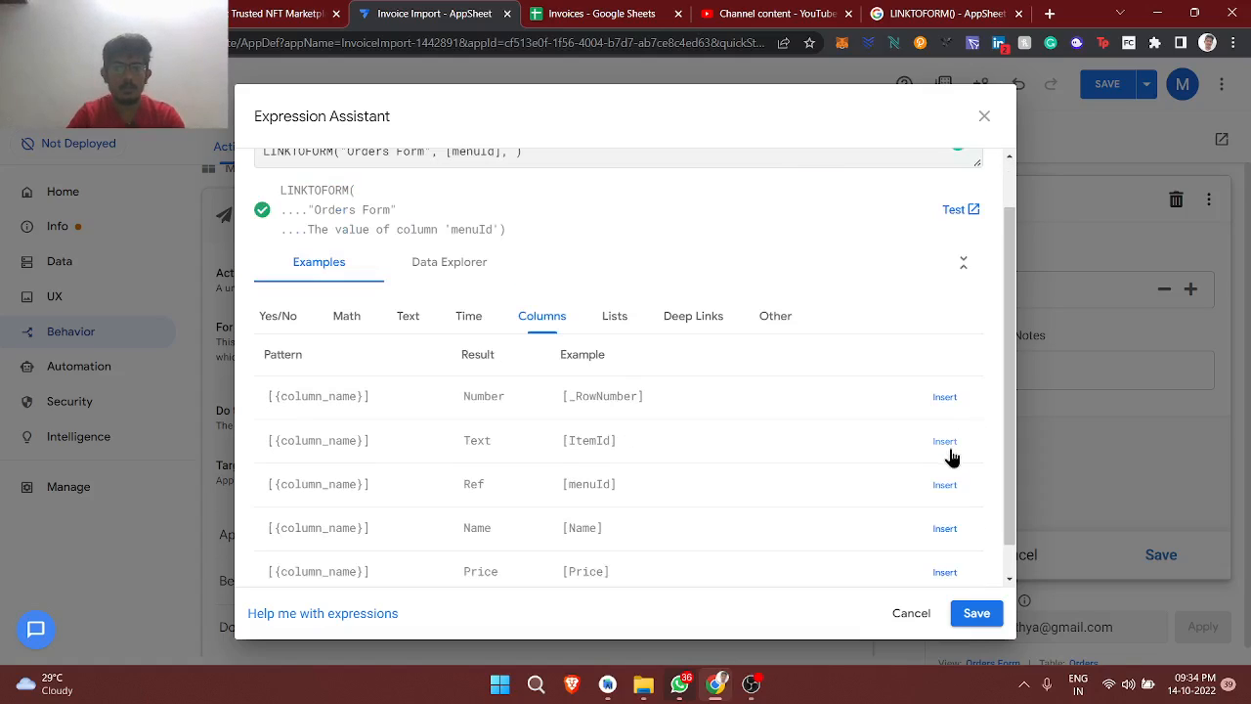
{"action": "left_click", "coordinate": [945, 485]}
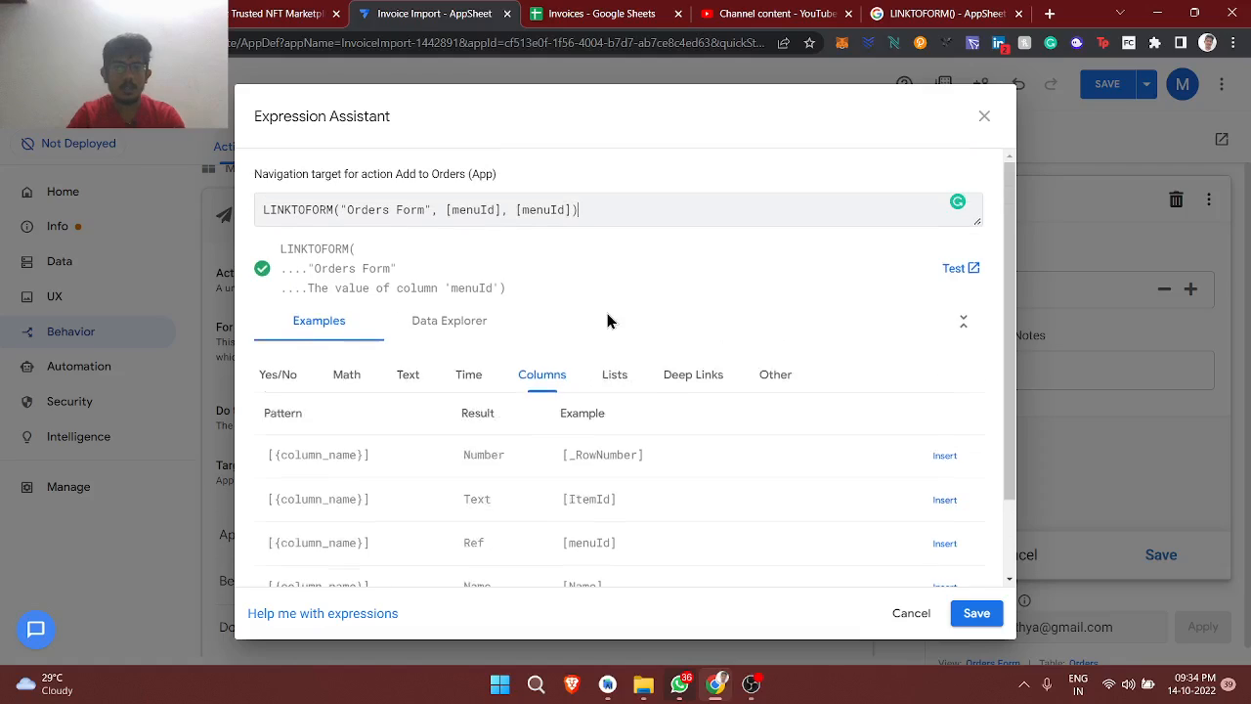
Replace the expression's first [menuId] argument with the quoted text "menuId" and check the column name against the Orders sheet
{"action": "left_click_drag", "start_coordinate": [501, 210], "coordinate": [464, 211]}
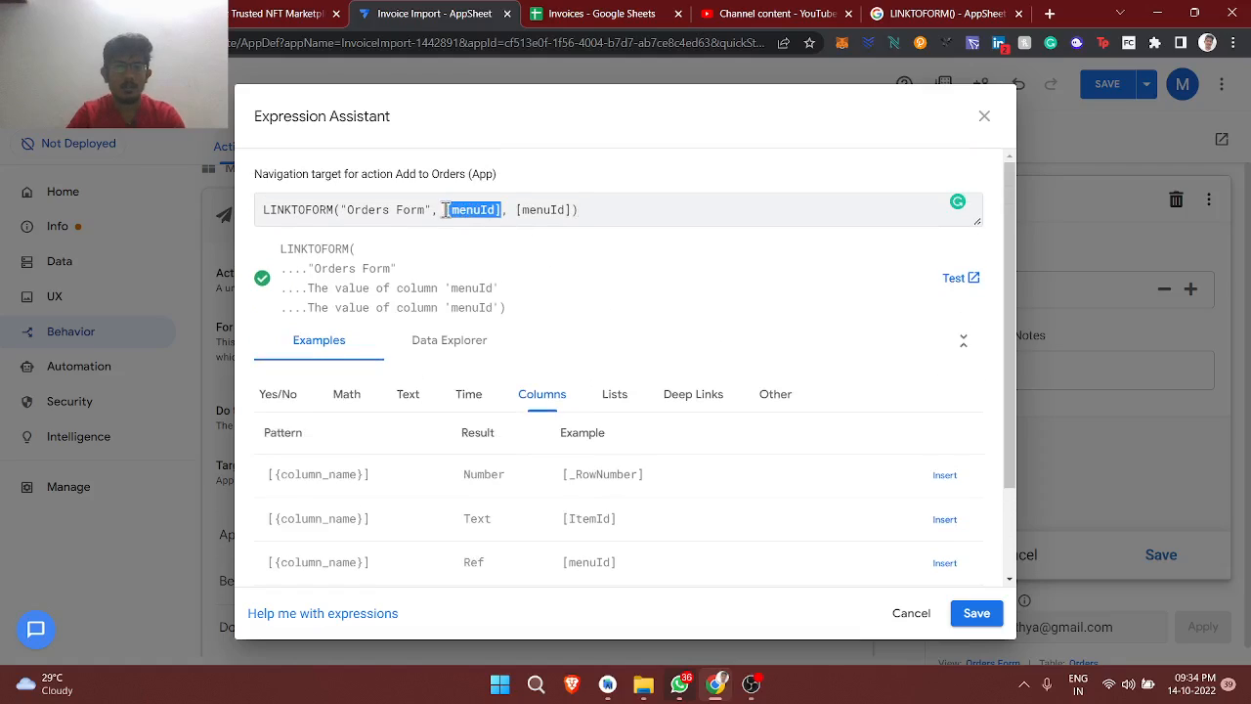
{"action": "type", "text": "\"\""}
{"action": "key", "text": "ctrl+v"}
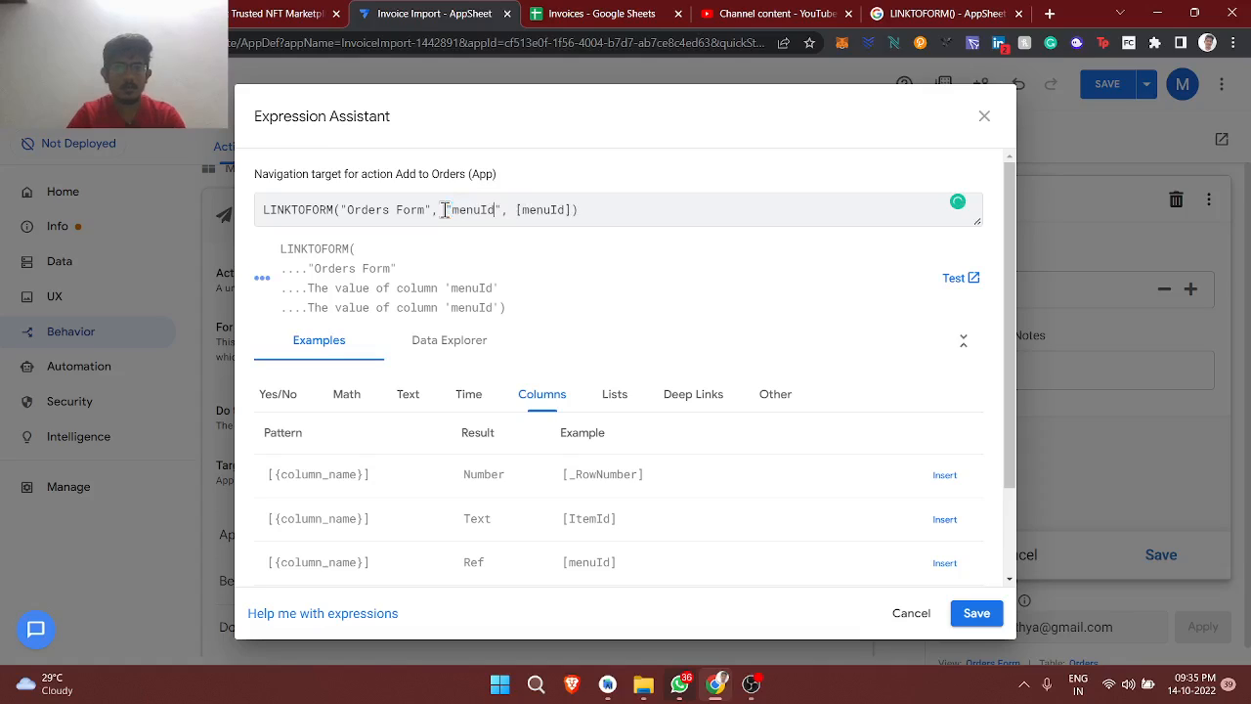
{"action": "left_click", "coordinate": [607, 14]}
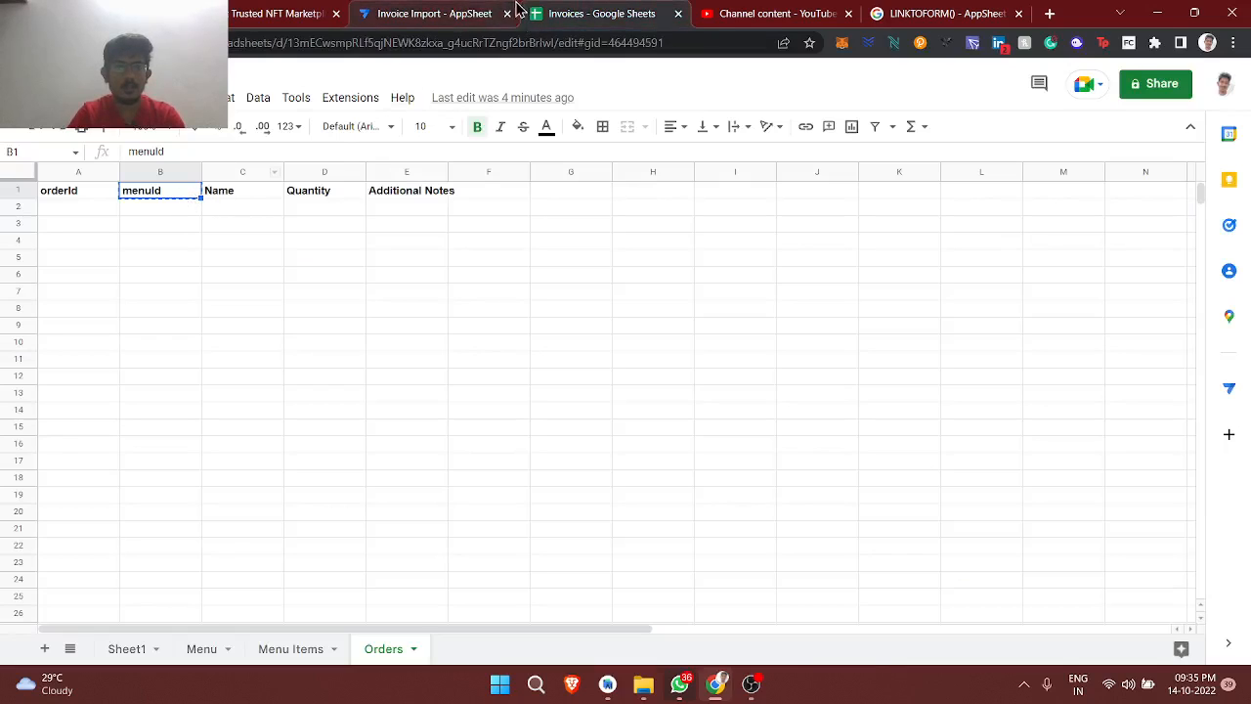
{"action": "left_click", "coordinate": [465, 9]}
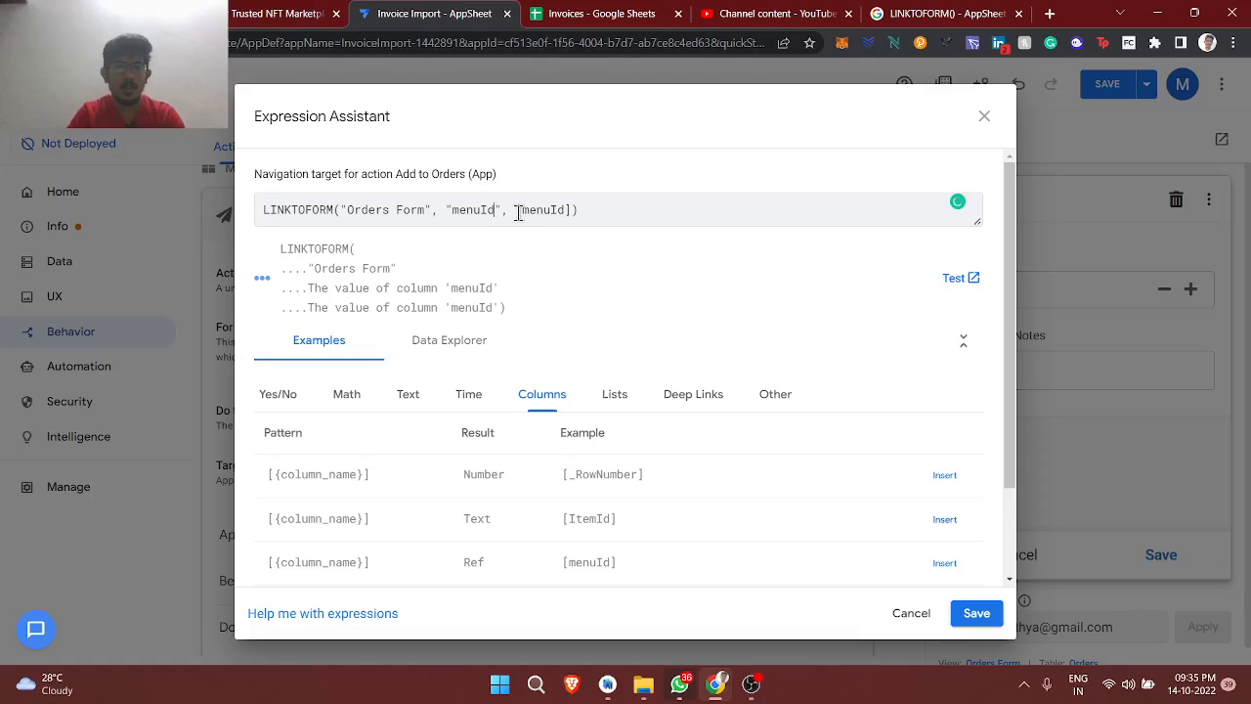
Compare the [menuId] value argument with the available columns and the sample usage in the LINKTOFORM() help article, returning to the expression
{"action": "left_click_drag", "start_coordinate": [518, 213], "coordinate": [567, 212]}
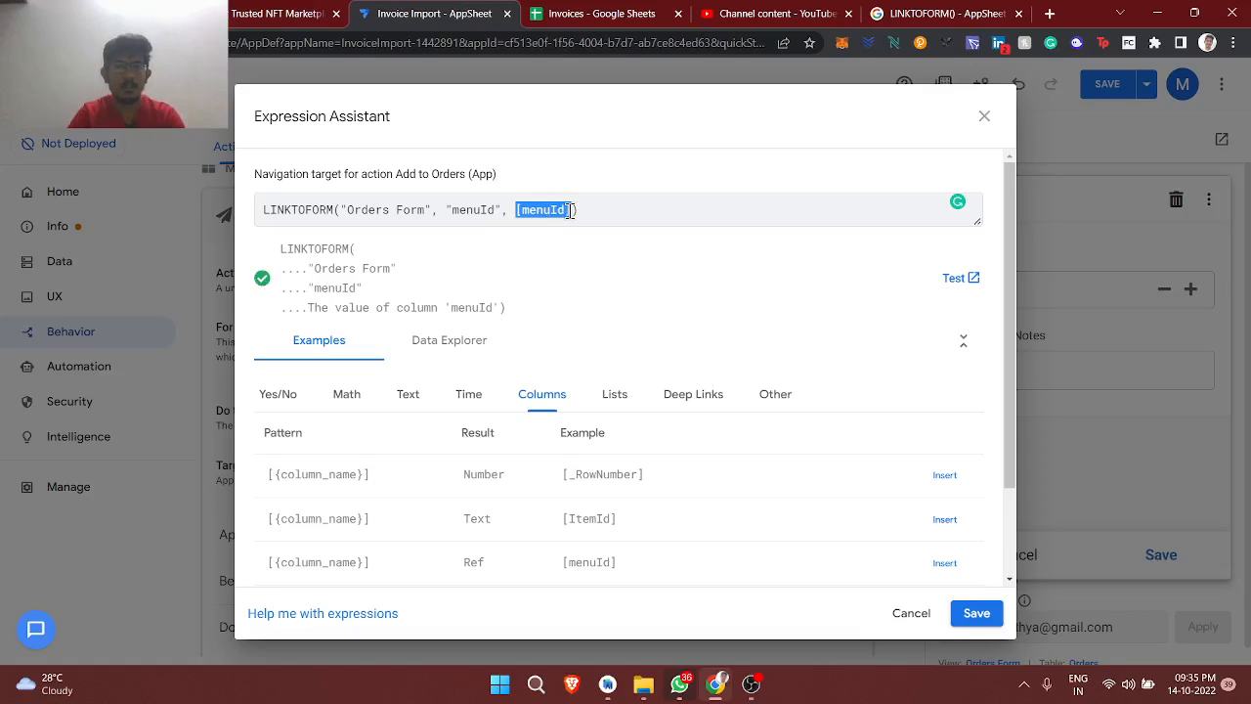
{"action": "scroll", "coordinate": [589, 523], "scroll_direction": "down", "scroll_amount": 2}
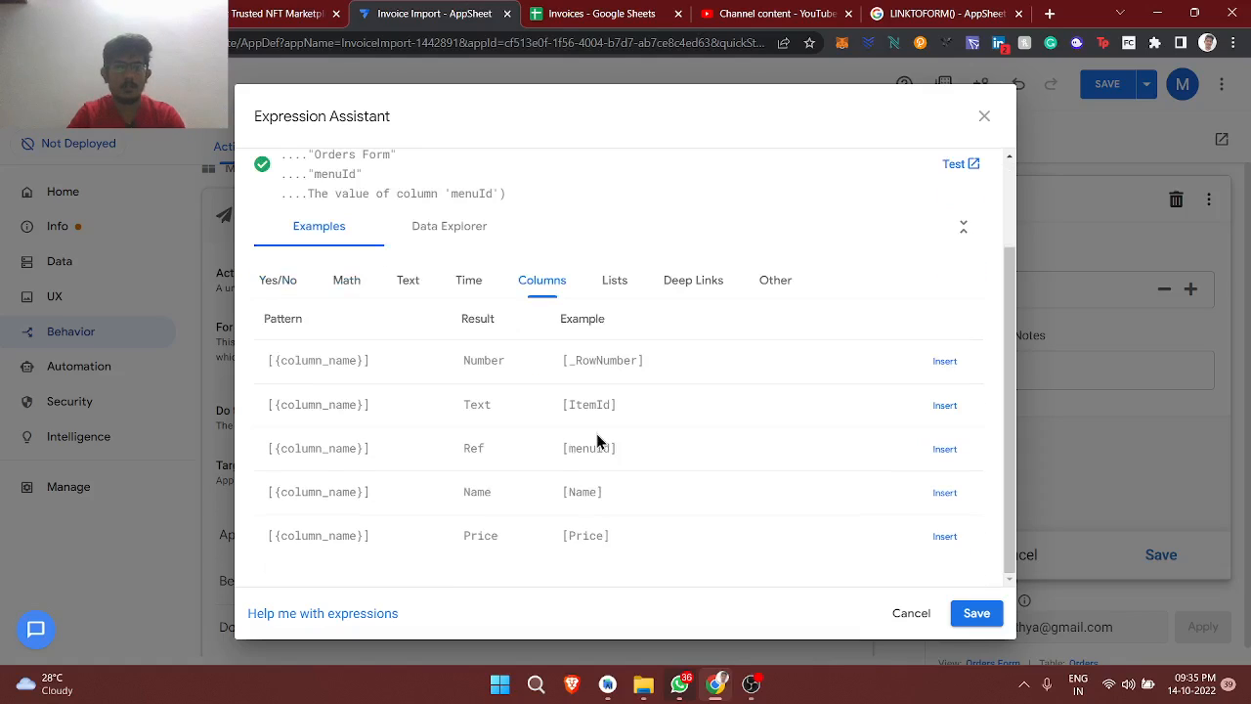
{"action": "left_click", "coordinate": [938, 14]}
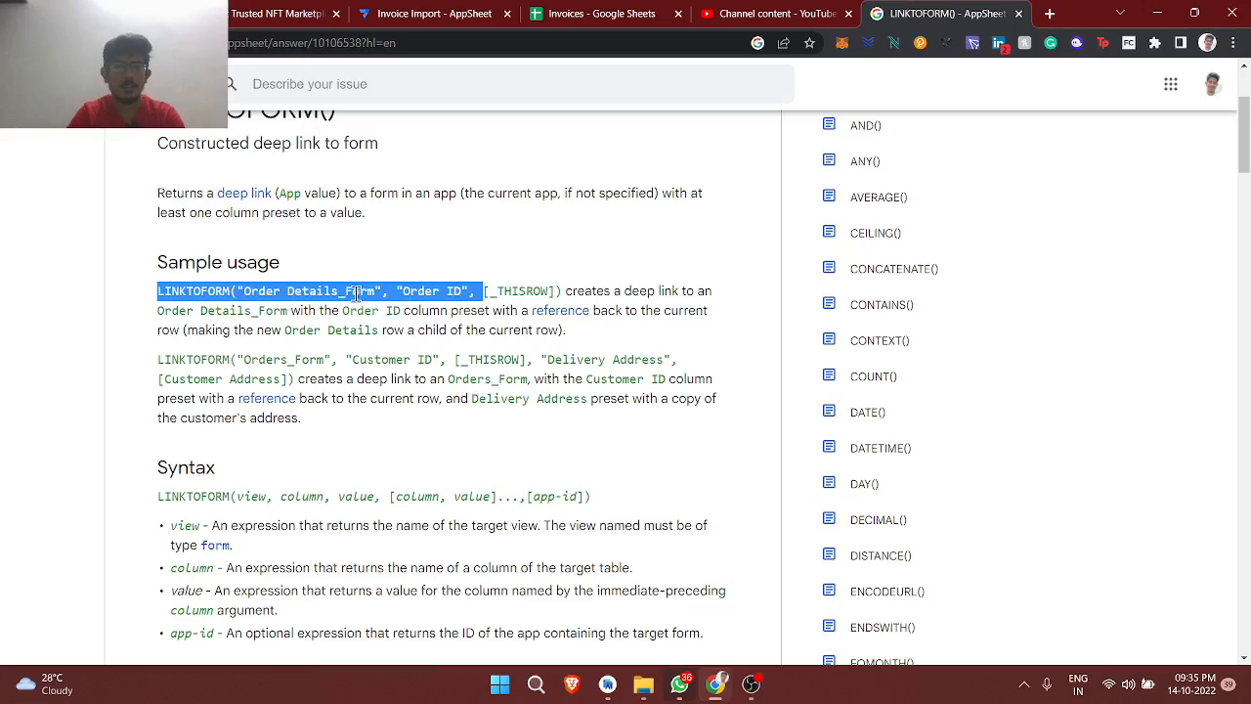
{"action": "left_click_drag", "start_coordinate": [404, 291], "coordinate": [560, 291]}
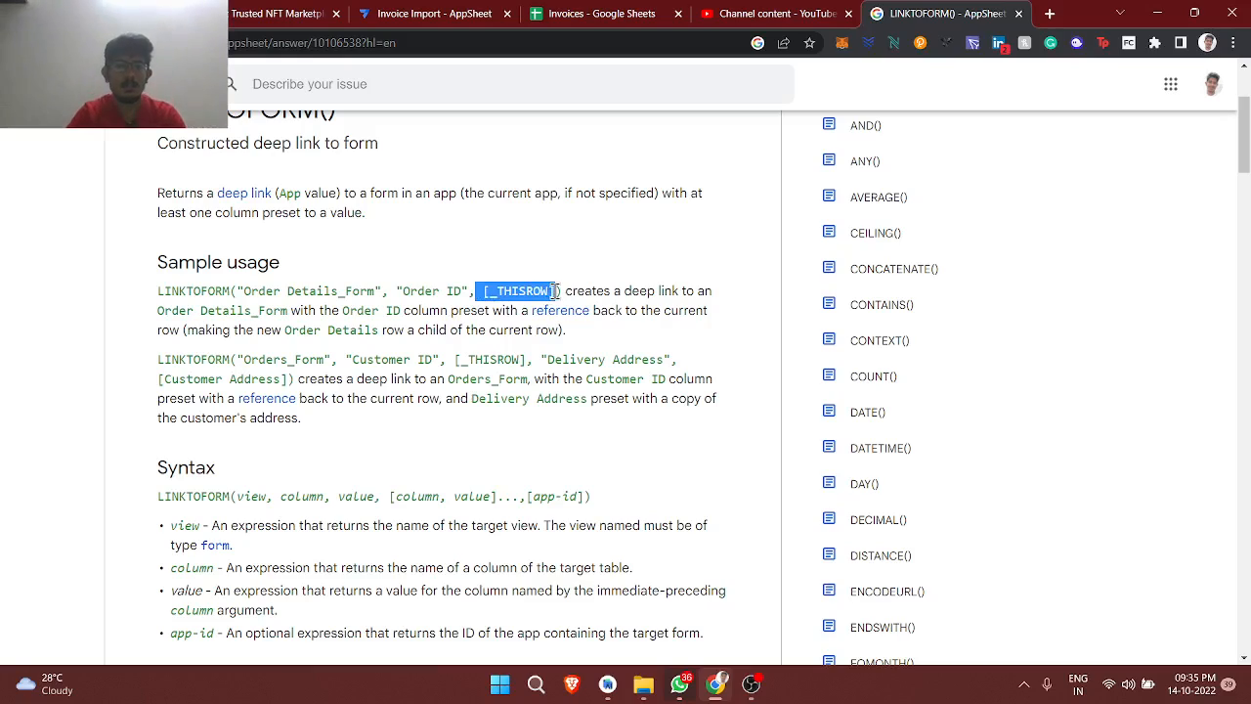
{"action": "left_click", "coordinate": [421, 12]}
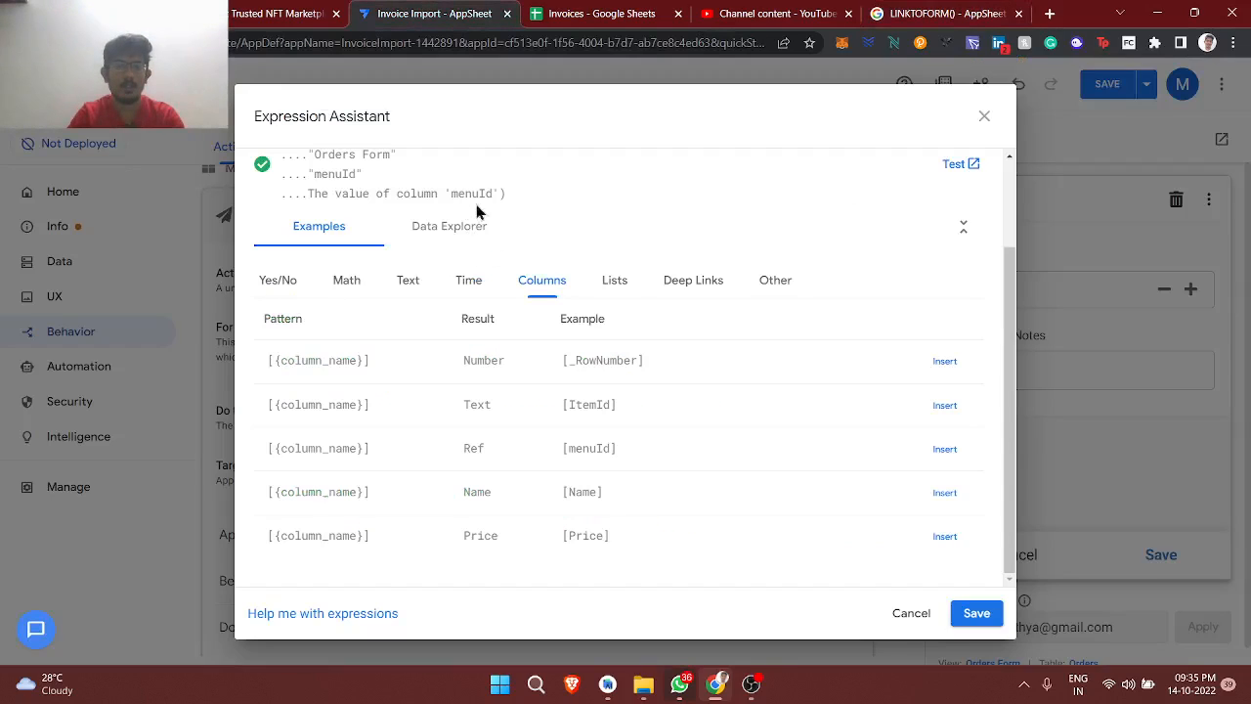
{"action": "scroll", "coordinate": [567, 272], "scroll_direction": "up", "scroll_amount": 2}
{"action": "left_click", "coordinate": [577, 207]}
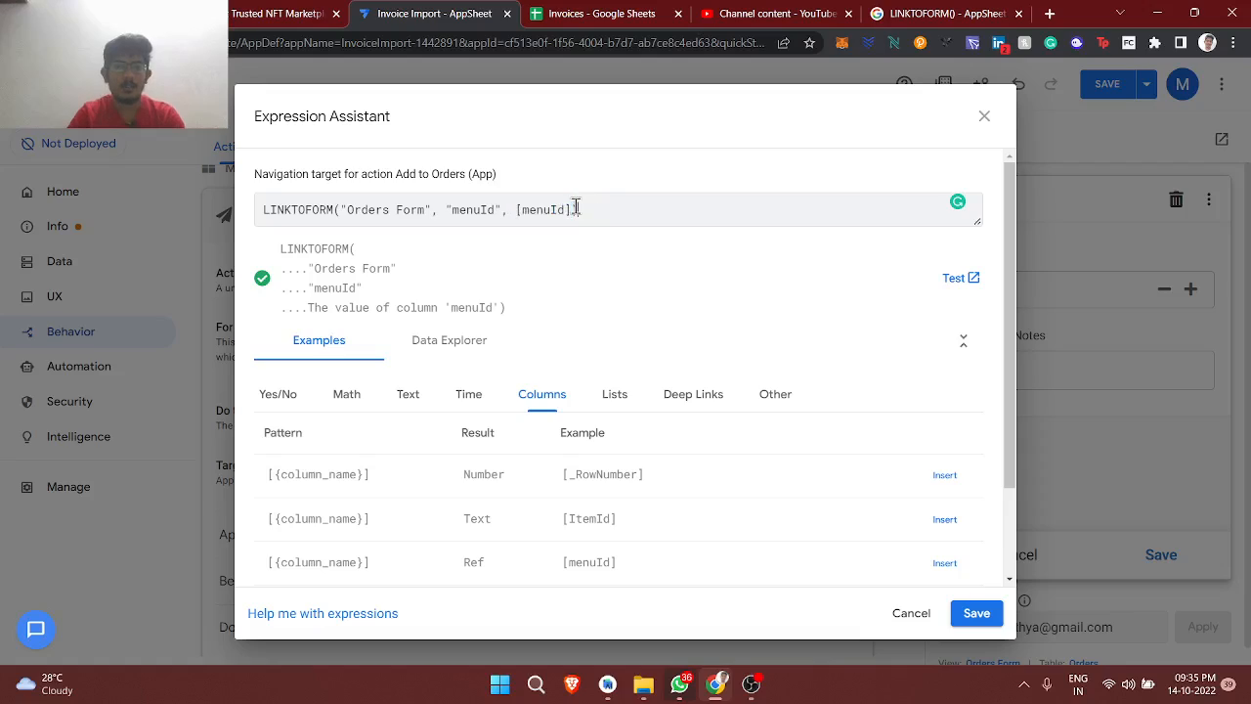
Add the quoted column name "Name" as the next LINKTOFORM argument, checking it against the header in the Orders sheet
{"action": "type", "text": ", \"\""}
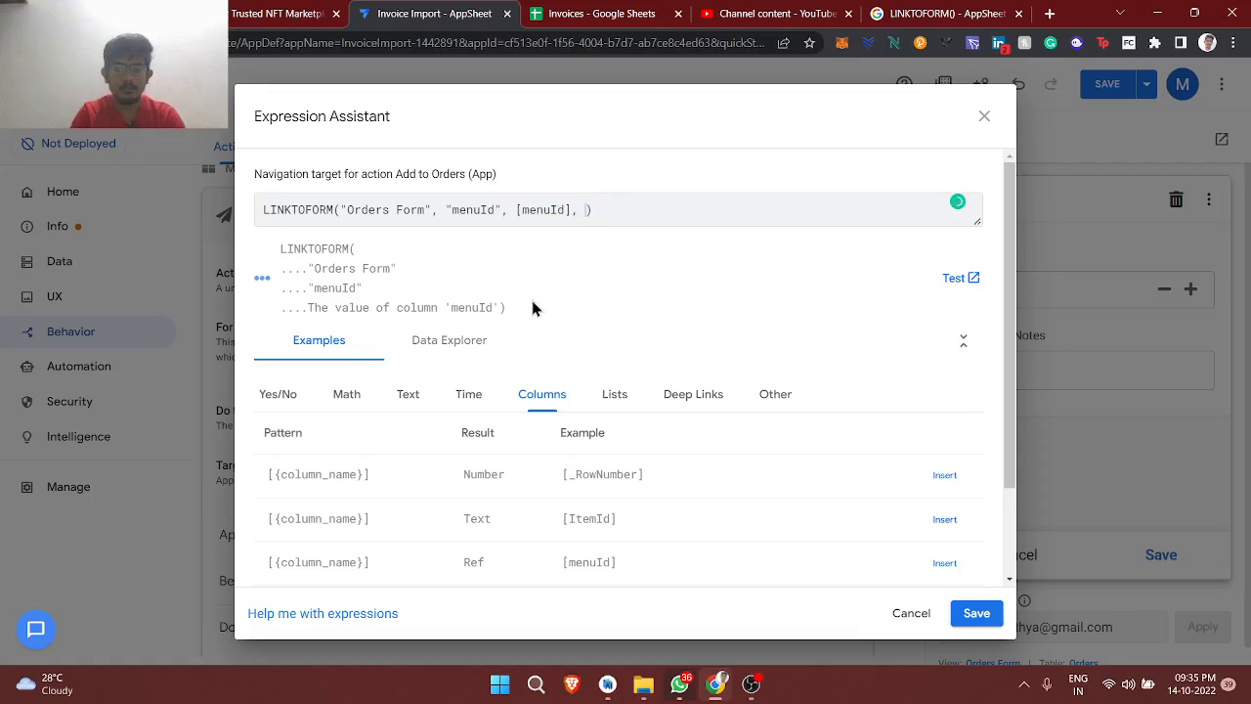
{"action": "type", "text": "N"}
{"action": "left_click", "coordinate": [555, 11]}
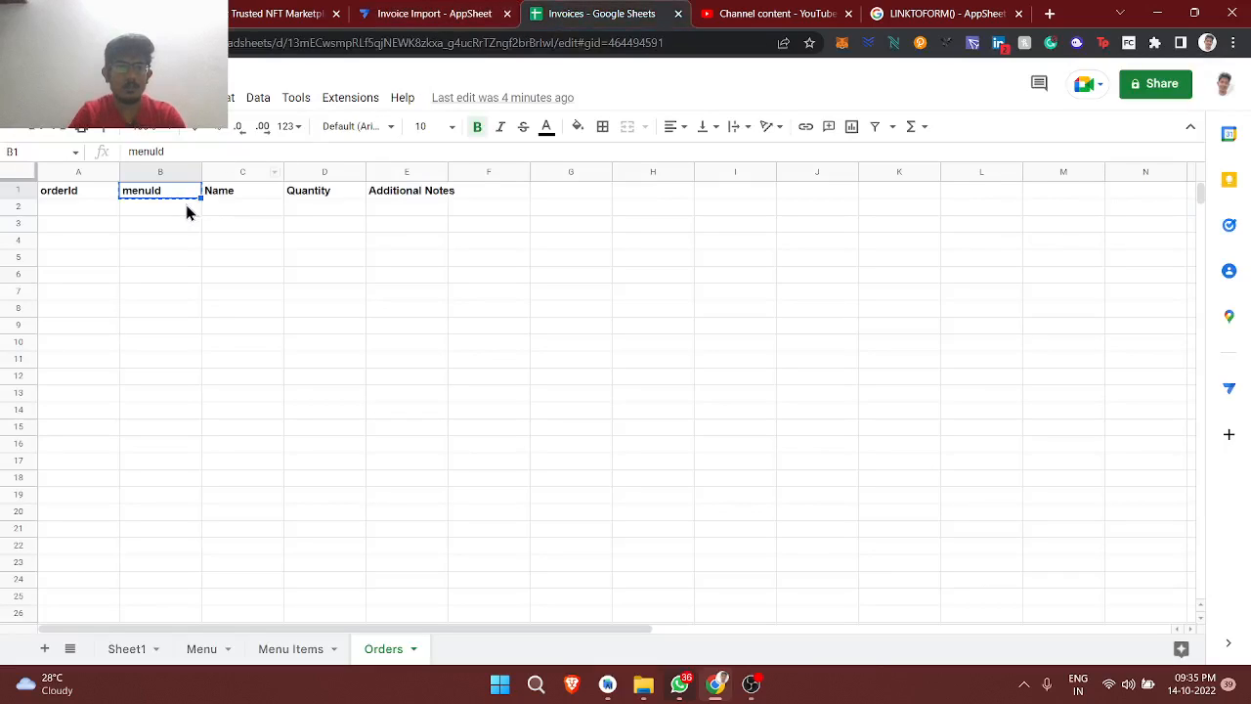
{"action": "left_click", "coordinate": [236, 190]}
{"action": "left_click", "coordinate": [438, 12]}
{"action": "type", "text": "ame\""}
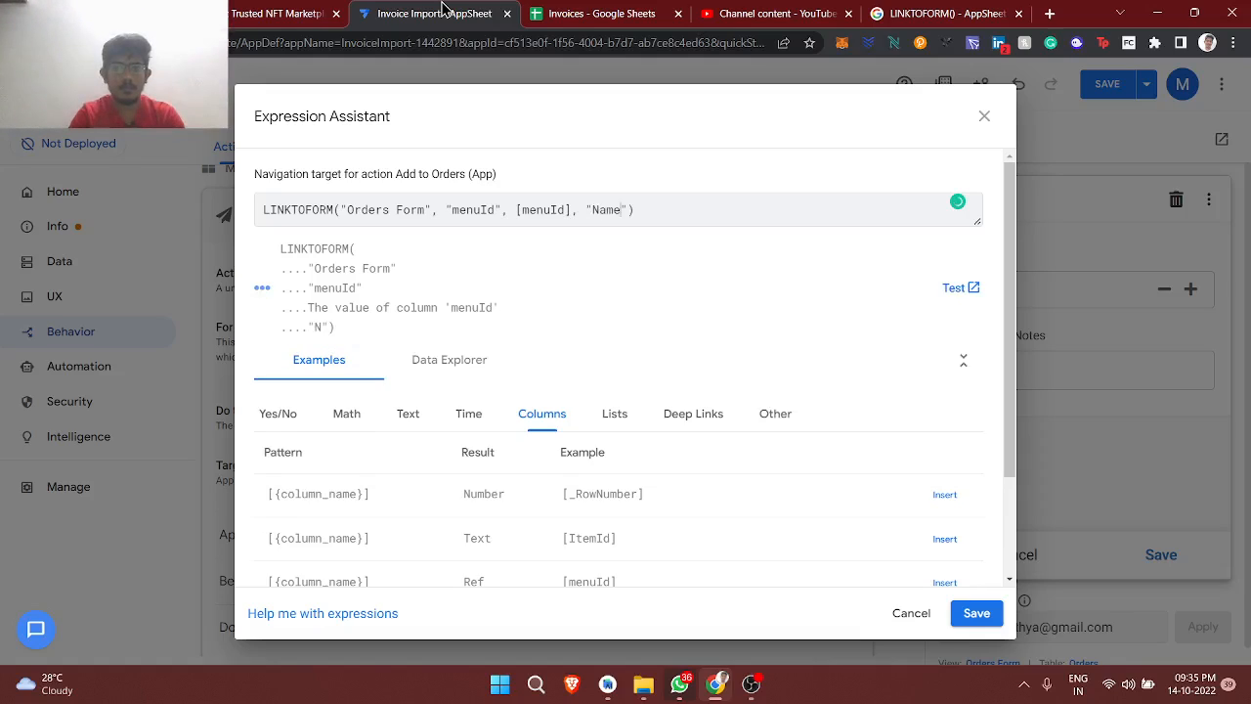
Insert the Menu Items column [Name] as the value argument paired with "Name" in the expression
{"action": "type", "text": ", ["}
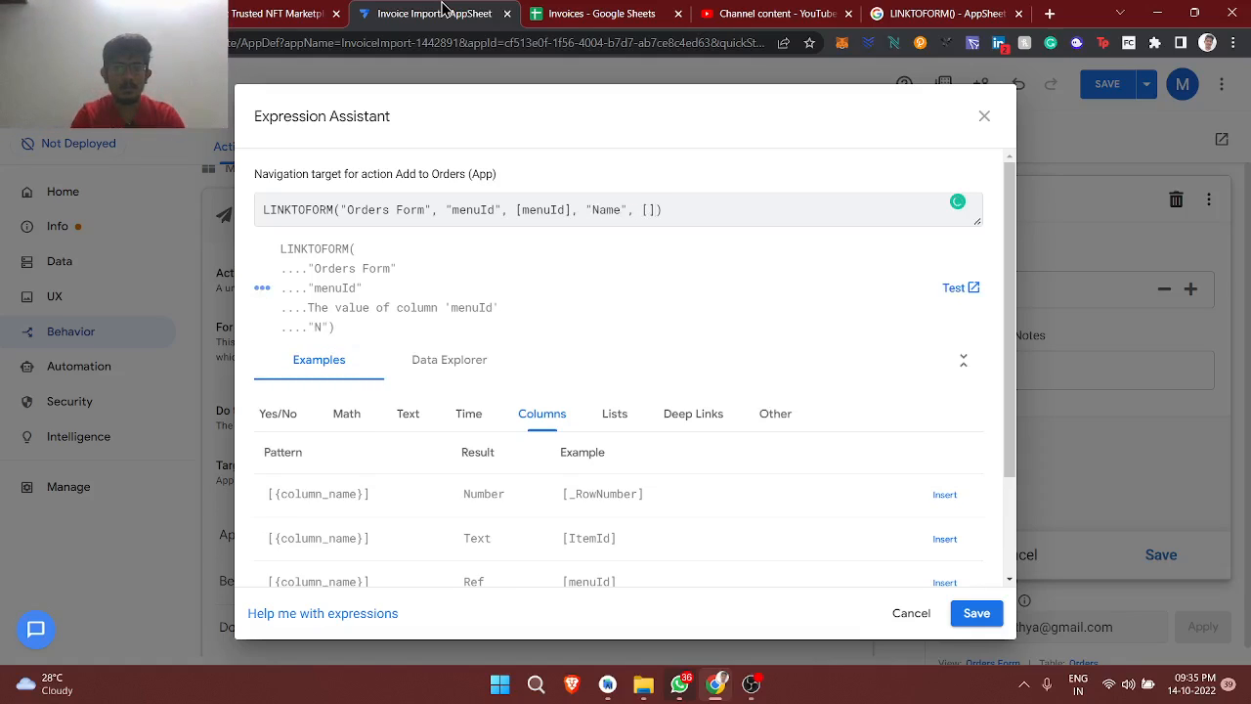
{"action": "scroll", "coordinate": [597, 509], "scroll_direction": "down", "scroll_amount": 1}
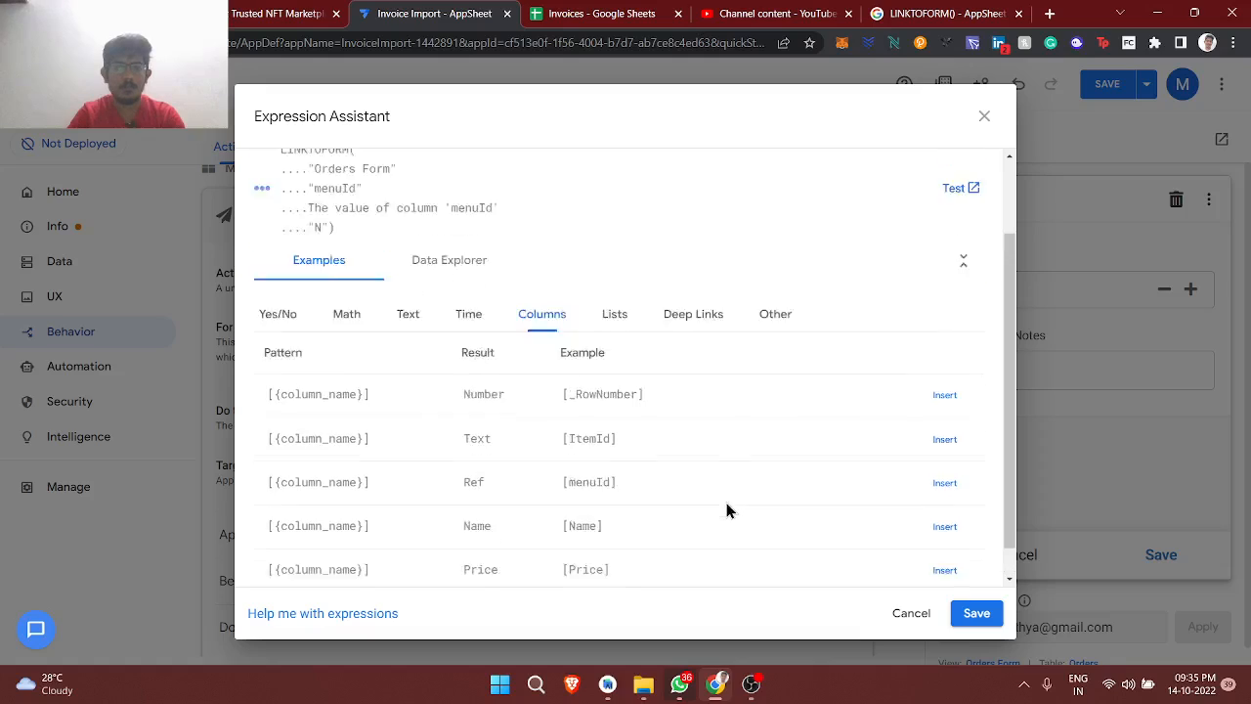
{"action": "scroll", "coordinate": [726, 508], "scroll_direction": "up", "scroll_amount": 1}
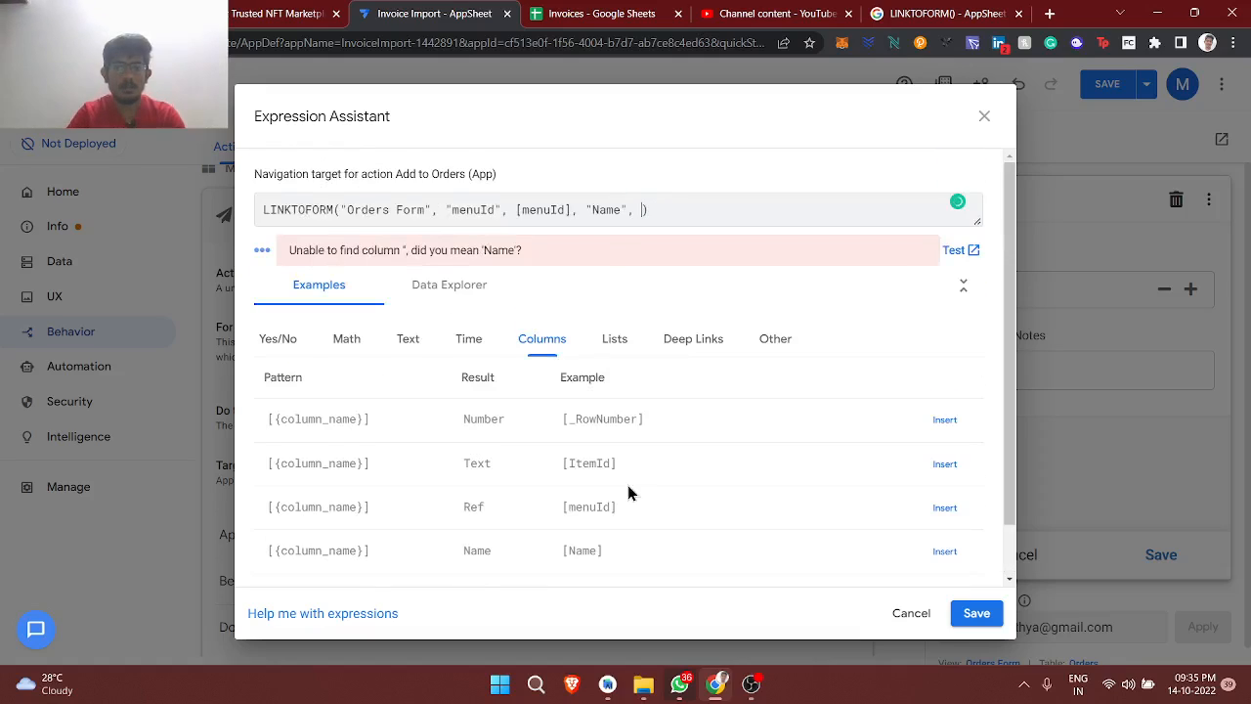
{"action": "left_click_drag", "start_coordinate": [628, 485], "coordinate": [931, 558]}
{"action": "left_click", "coordinate": [933, 553]}
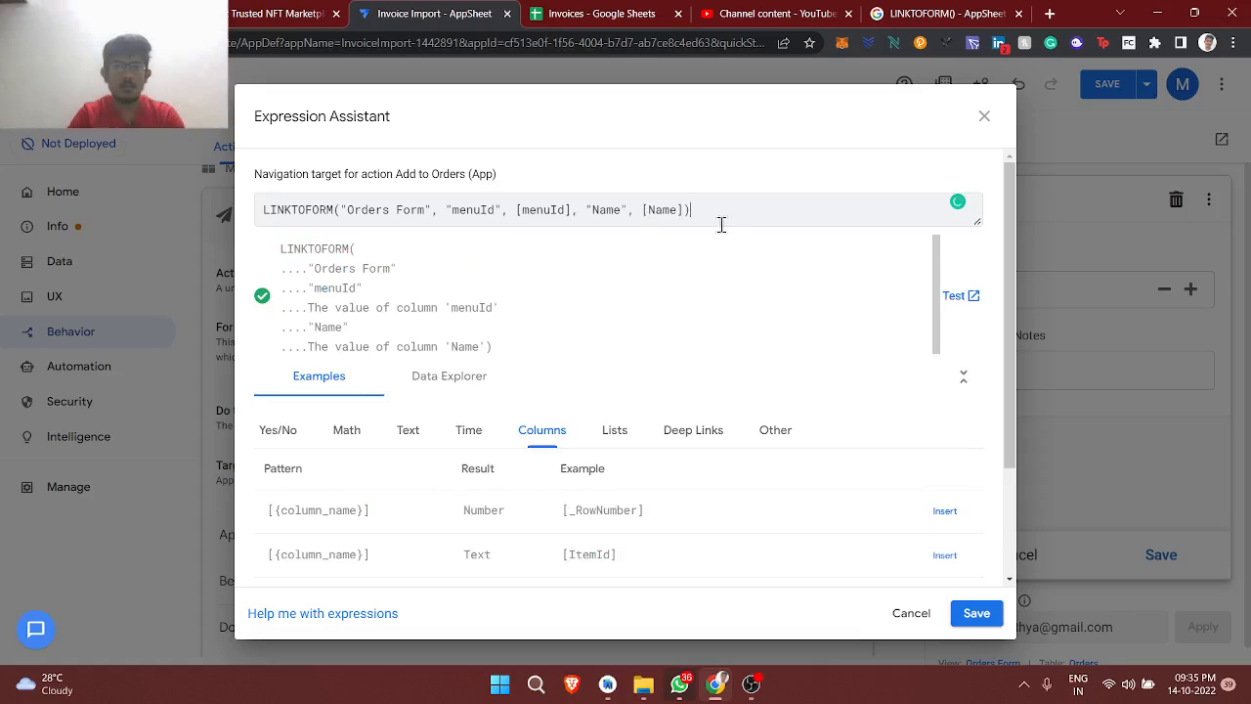
Review the completed LINKTOFORM expression and save it as the target of the Add to Orders action
{"action": "left_click_drag", "start_coordinate": [261, 207], "coordinate": [875, 196]}
{"action": "left_click", "coordinate": [873, 198]}
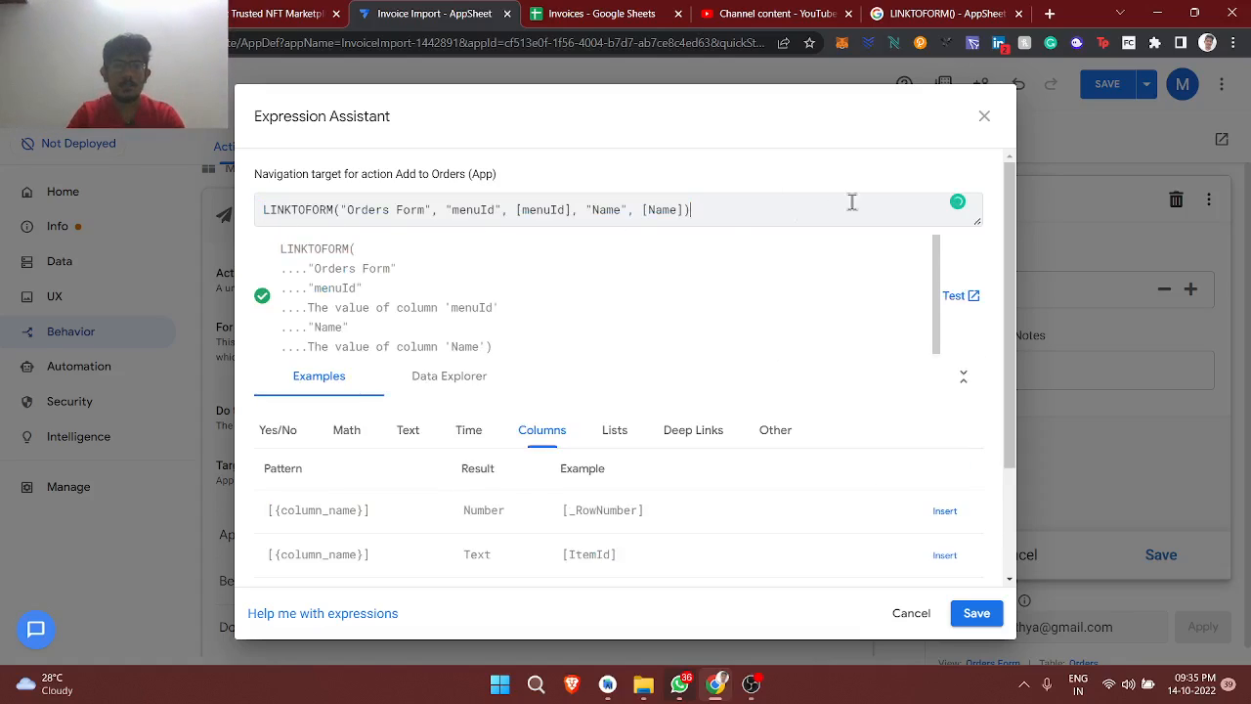
{"action": "double_click", "coordinate": [372, 211]}
{"action": "left_click", "coordinate": [593, 253]}
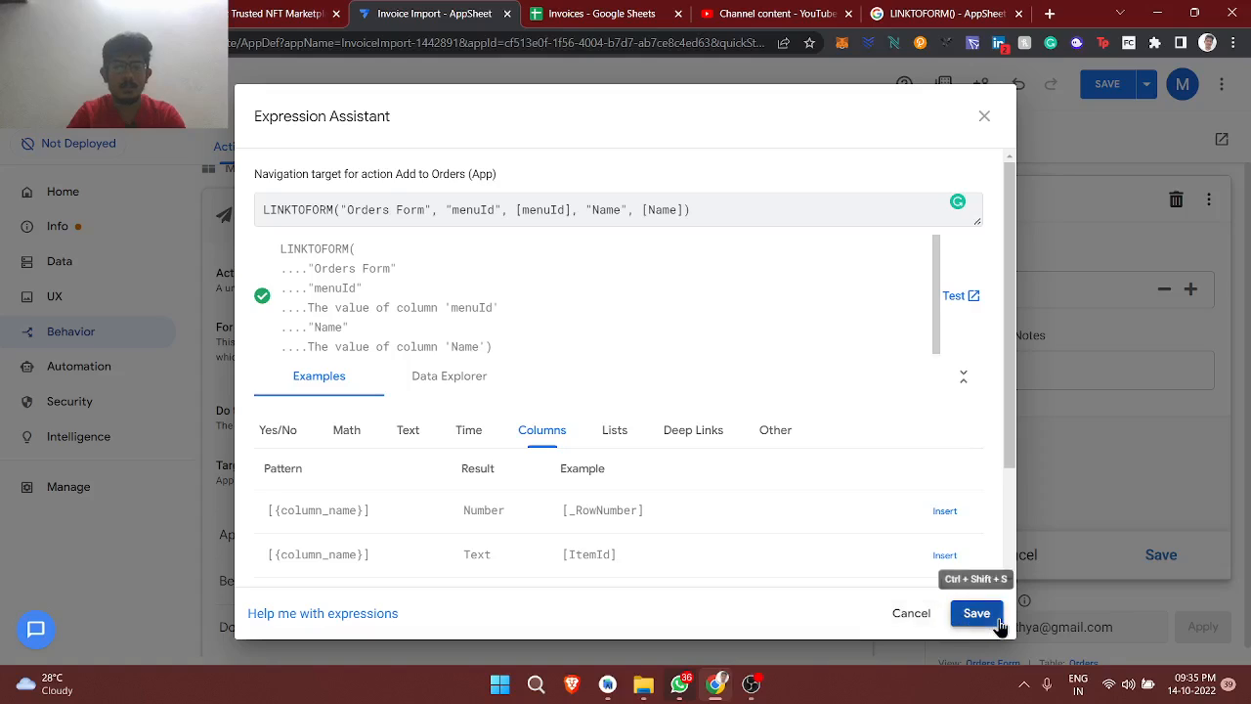
{"action": "left_click", "coordinate": [976, 613]}
Cancel the open preview form, browse to the Veg Soup details in the Interactive Dashboard, and save the app
{"action": "left_click", "coordinate": [1011, 557]}
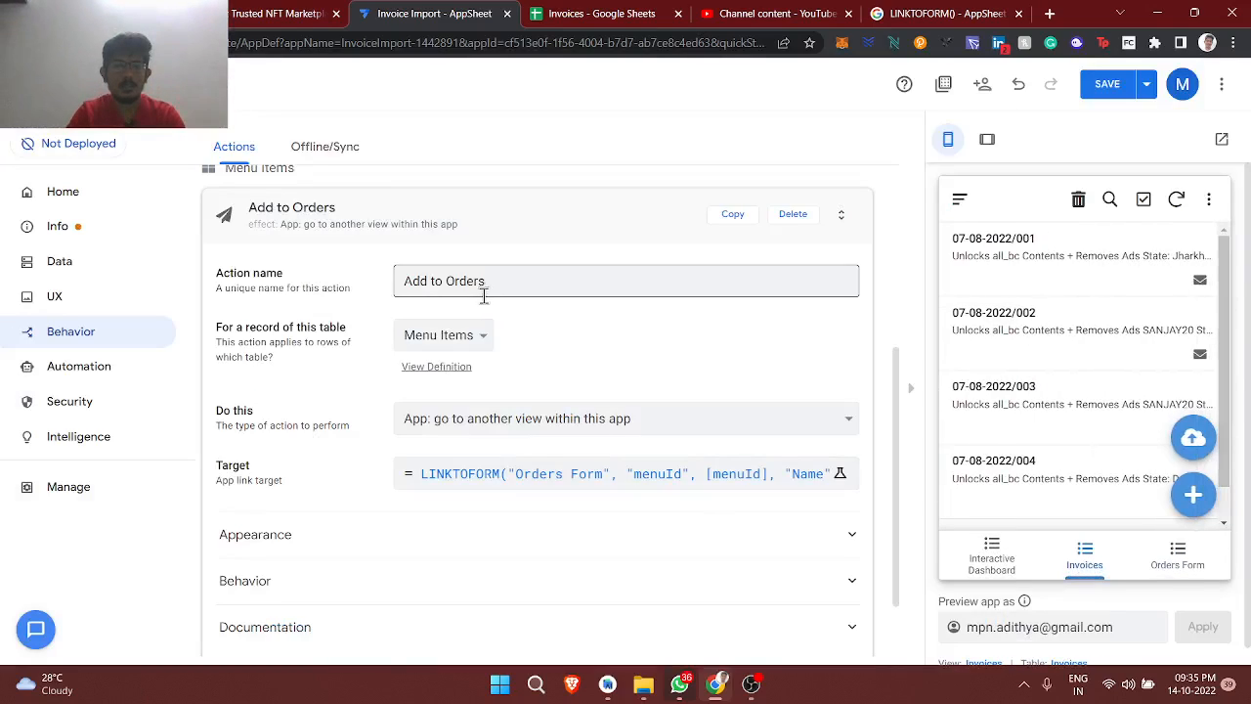
{"action": "left_click", "coordinate": [992, 553]}
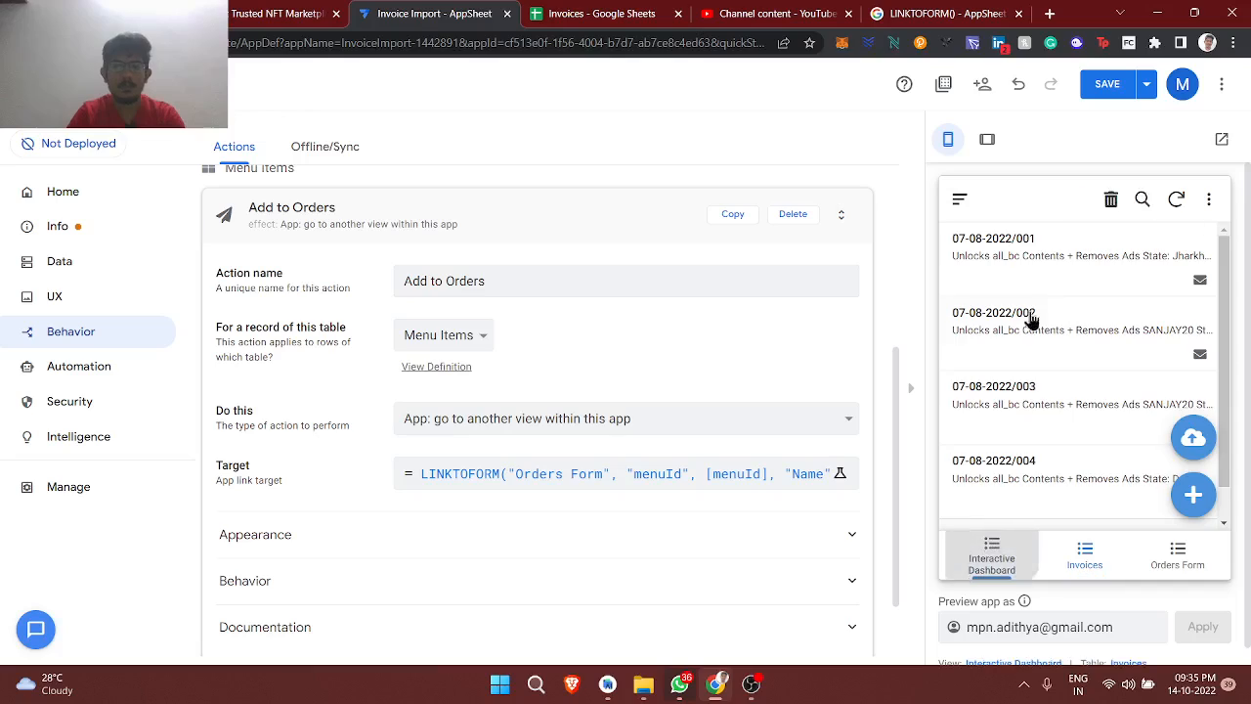
{"action": "left_click", "coordinate": [984, 280]}
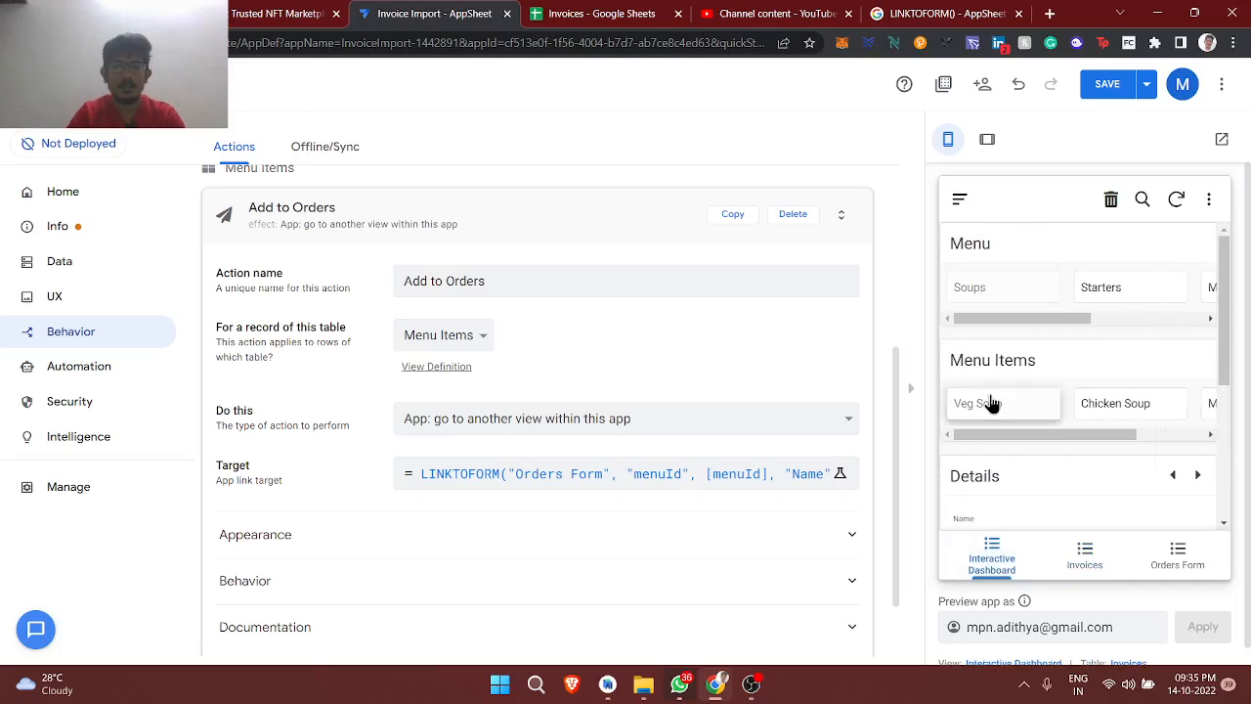
{"action": "scroll", "coordinate": [992, 403], "scroll_direction": "down", "scroll_amount": 3}
{"action": "left_click_drag", "start_coordinate": [1001, 364], "coordinate": [1075, 377]}
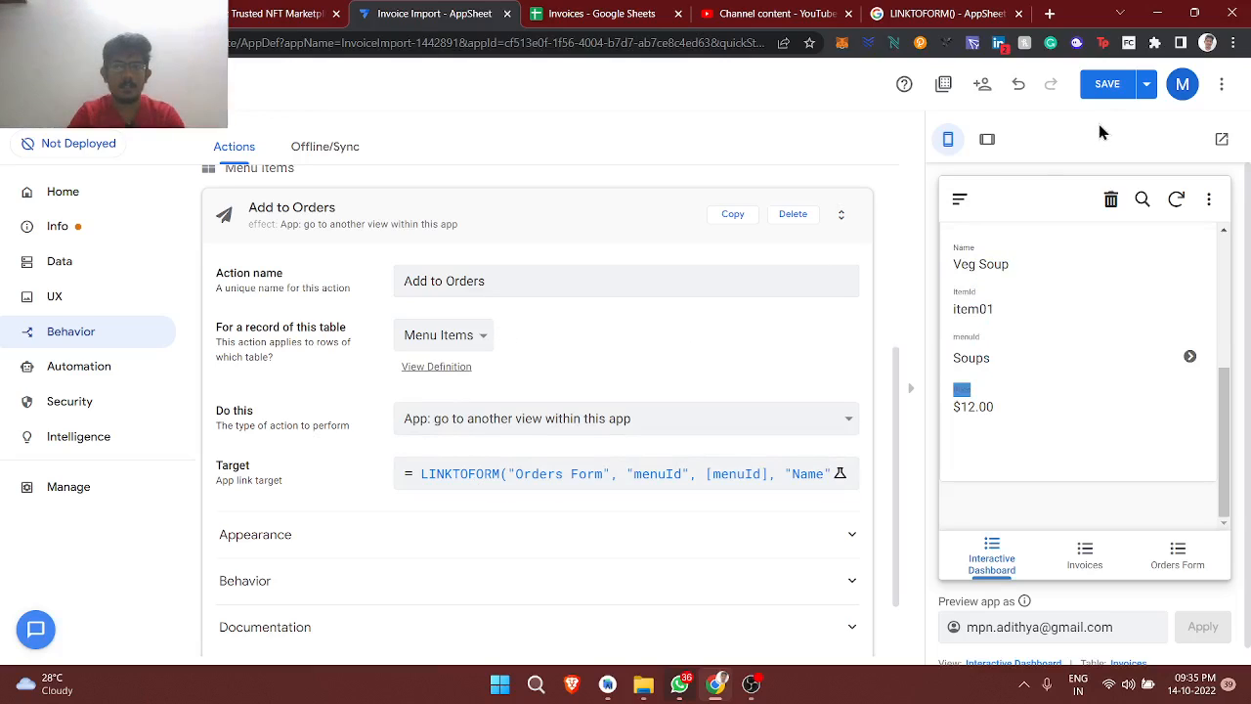
{"action": "left_click", "coordinate": [1107, 84]}
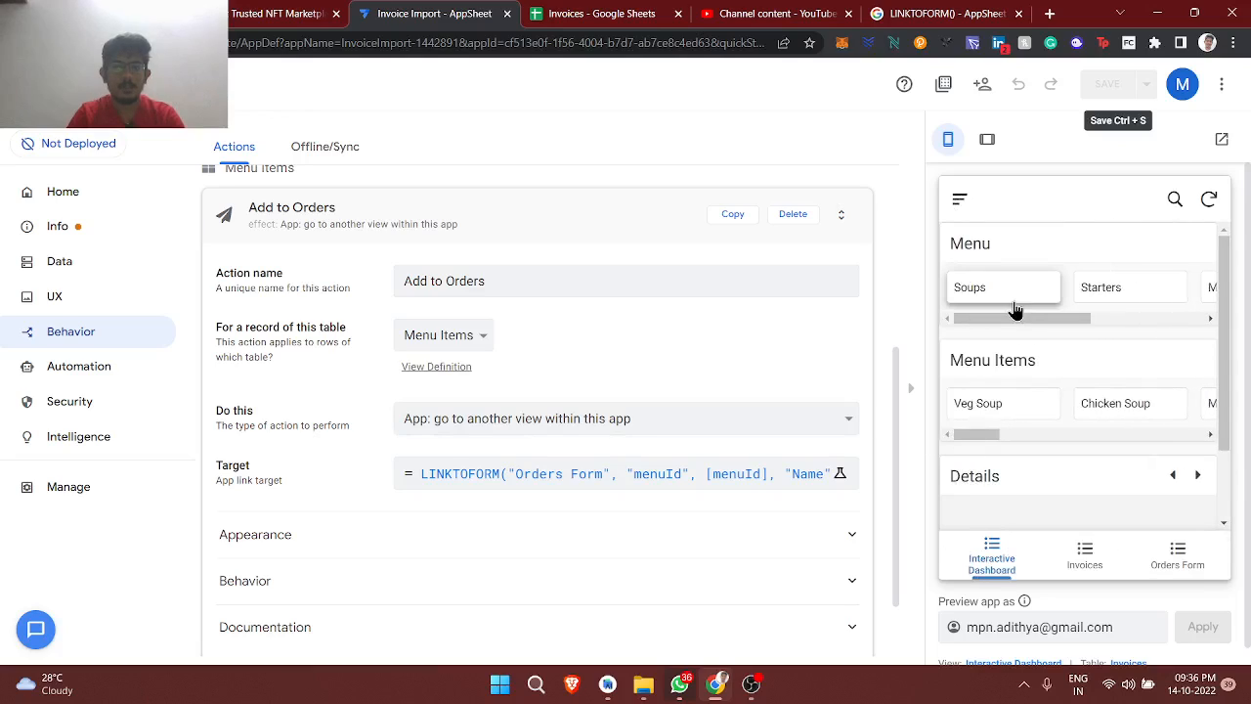
Choose Soups and Veg Soup in the preview dashboard and bring up the item's Add to Orders action
{"action": "left_click", "coordinate": [1002, 292]}
{"action": "left_click", "coordinate": [997, 402]}
{"action": "scroll", "coordinate": [1007, 403], "scroll_direction": "down", "scroll_amount": 2}
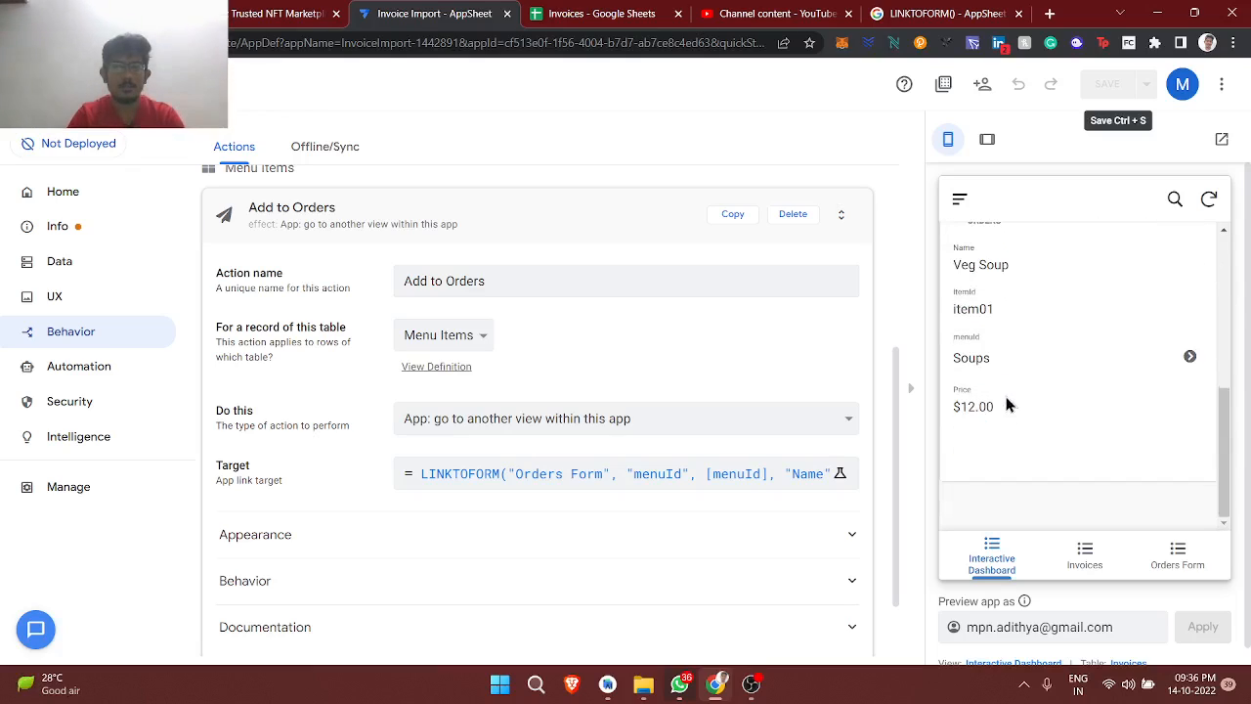
{"action": "scroll", "coordinate": [1007, 405], "scroll_direction": "up", "scroll_amount": 3}
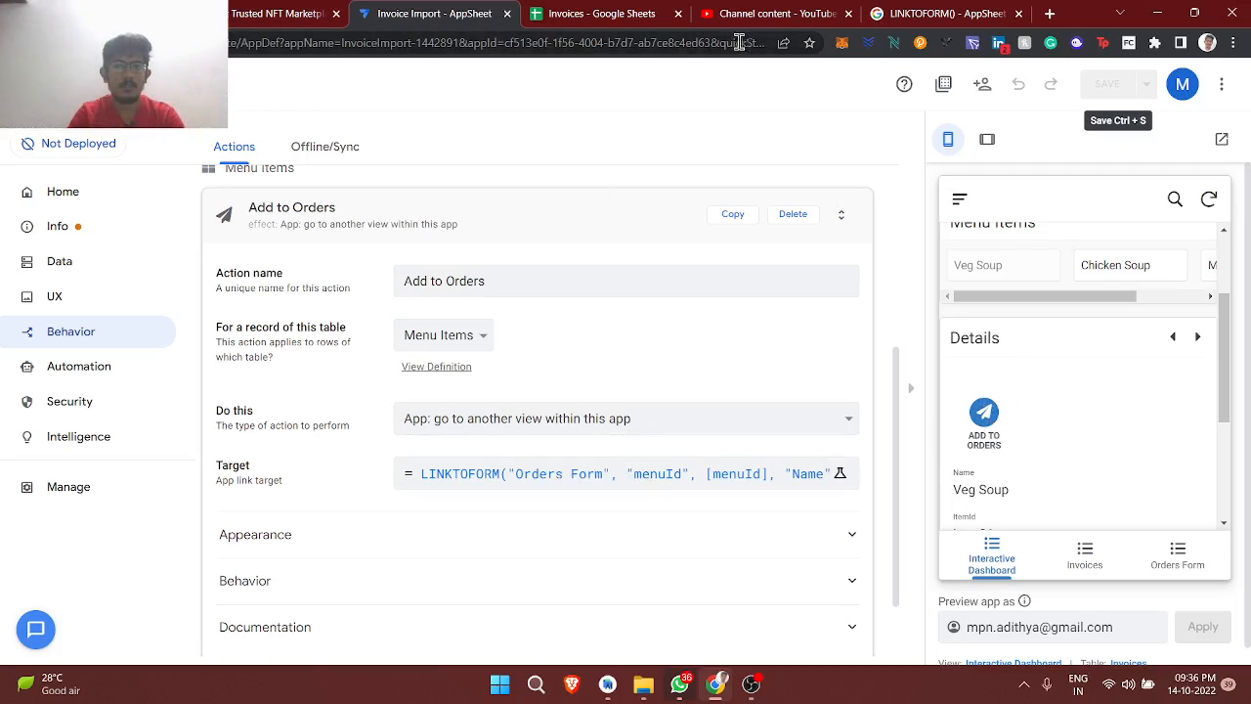
Check the Orders Form view's settings and run Add to Orders for Veg Soup in the preview
{"action": "left_click", "coordinate": [54, 299]}
{"action": "scroll", "coordinate": [359, 449], "scroll_direction": "down", "scroll_amount": 4}
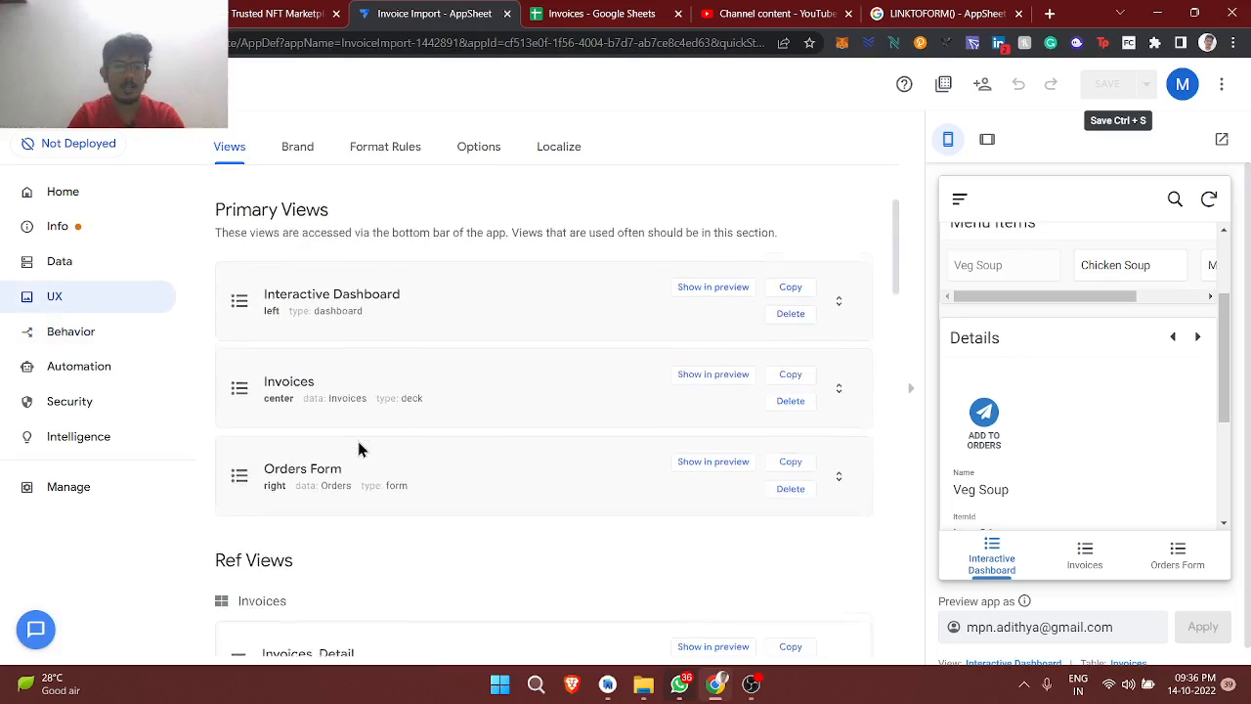
{"action": "left_click", "coordinate": [358, 342]}
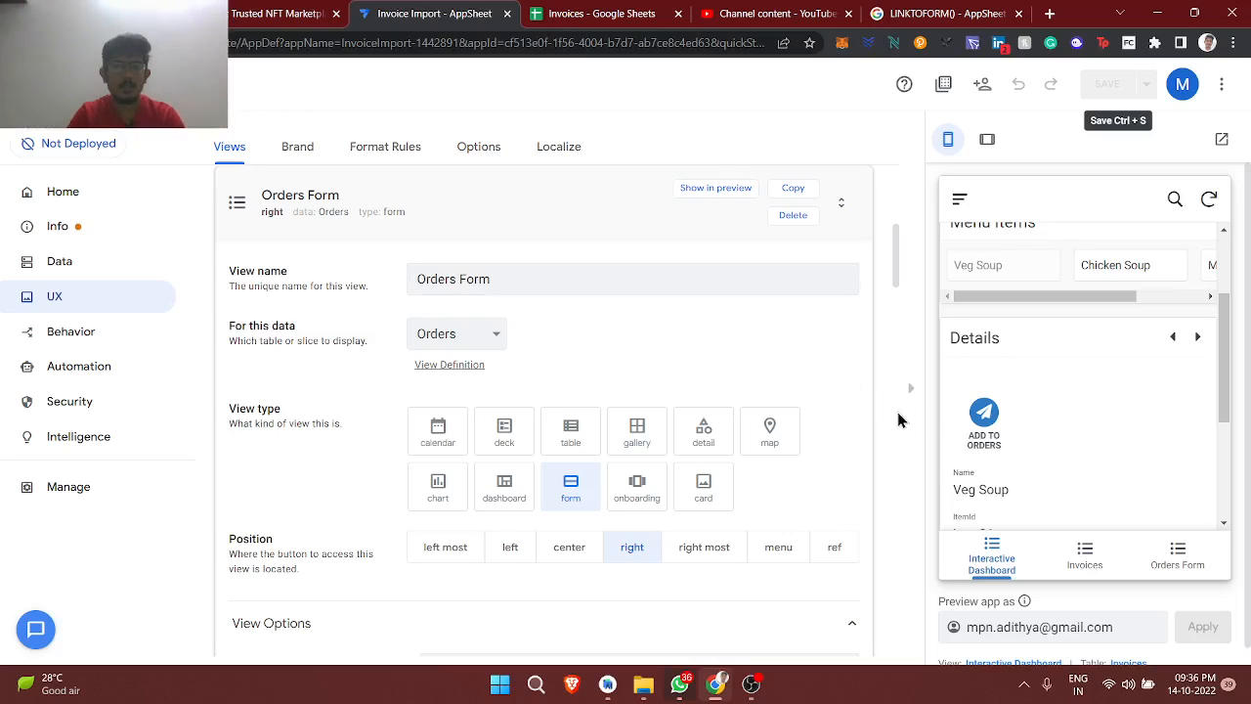
{"action": "left_click", "coordinate": [983, 416]}
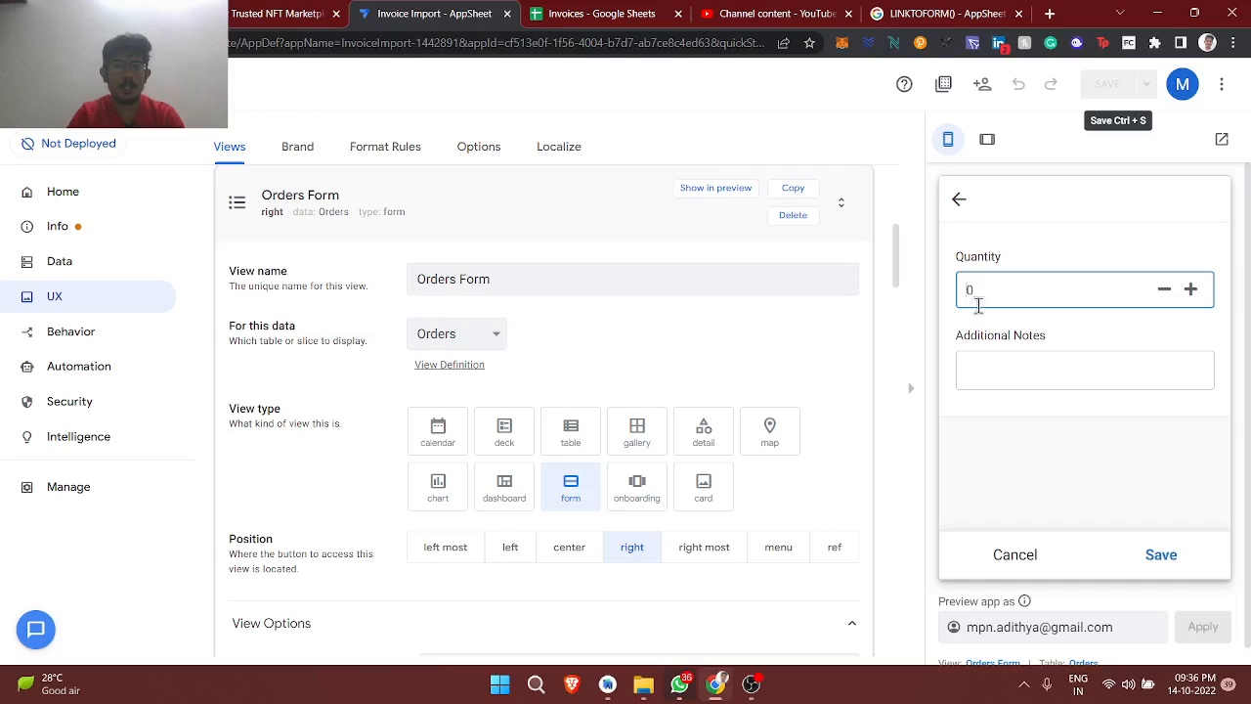
Compare the Add to Orders target expression with the columns of the Orders and Menu Items sheets, leaving the expression as is
{"action": "left_click", "coordinate": [98, 329]}
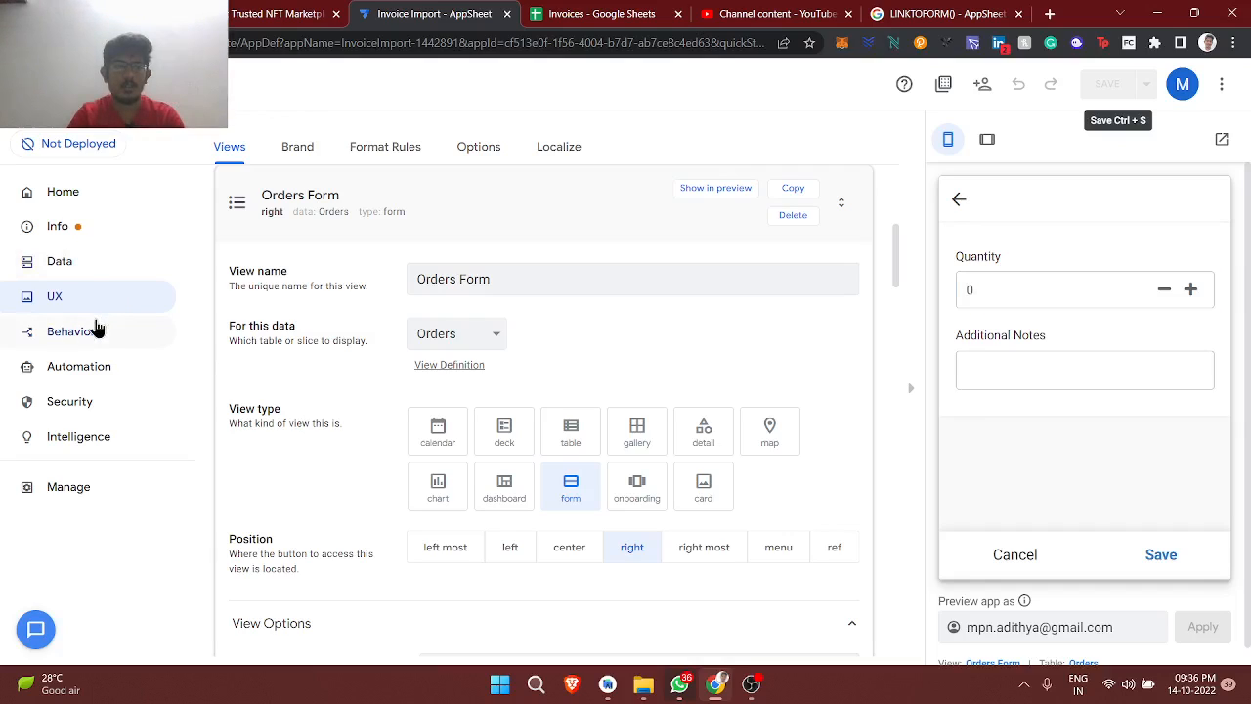
{"action": "scroll", "coordinate": [500, 440], "scroll_direction": "down", "scroll_amount": 3}
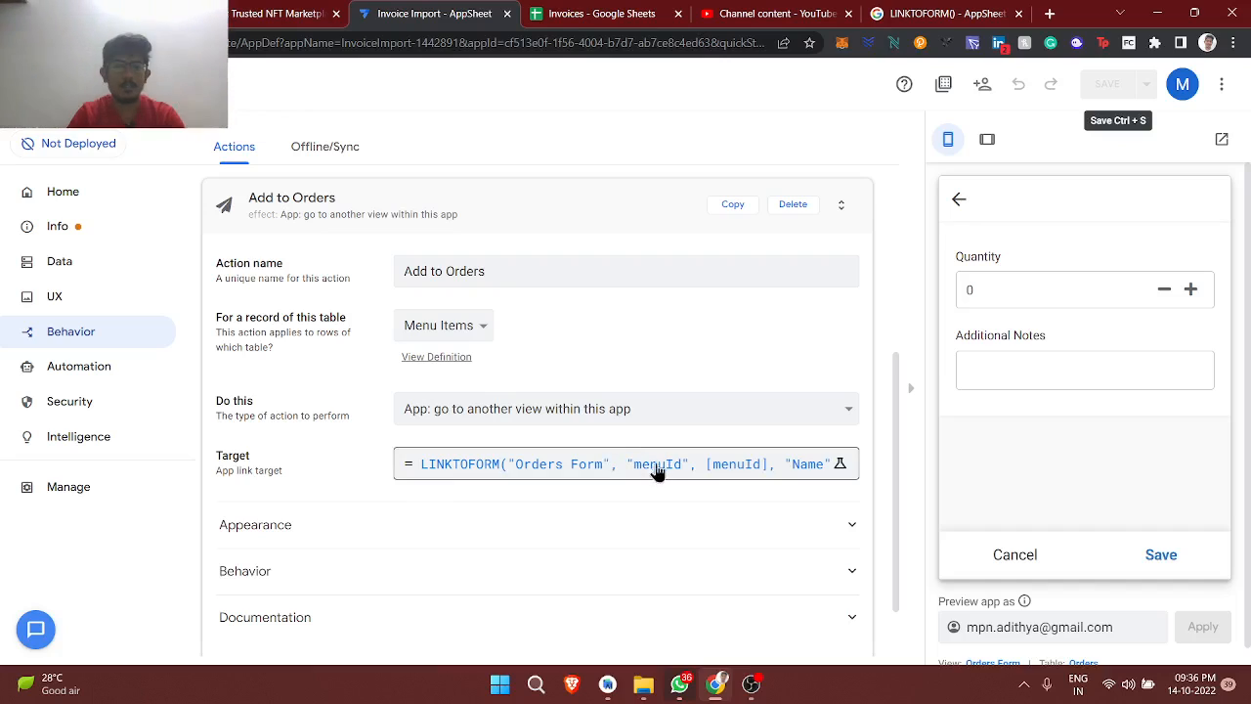
{"action": "left_click", "coordinate": [650, 473]}
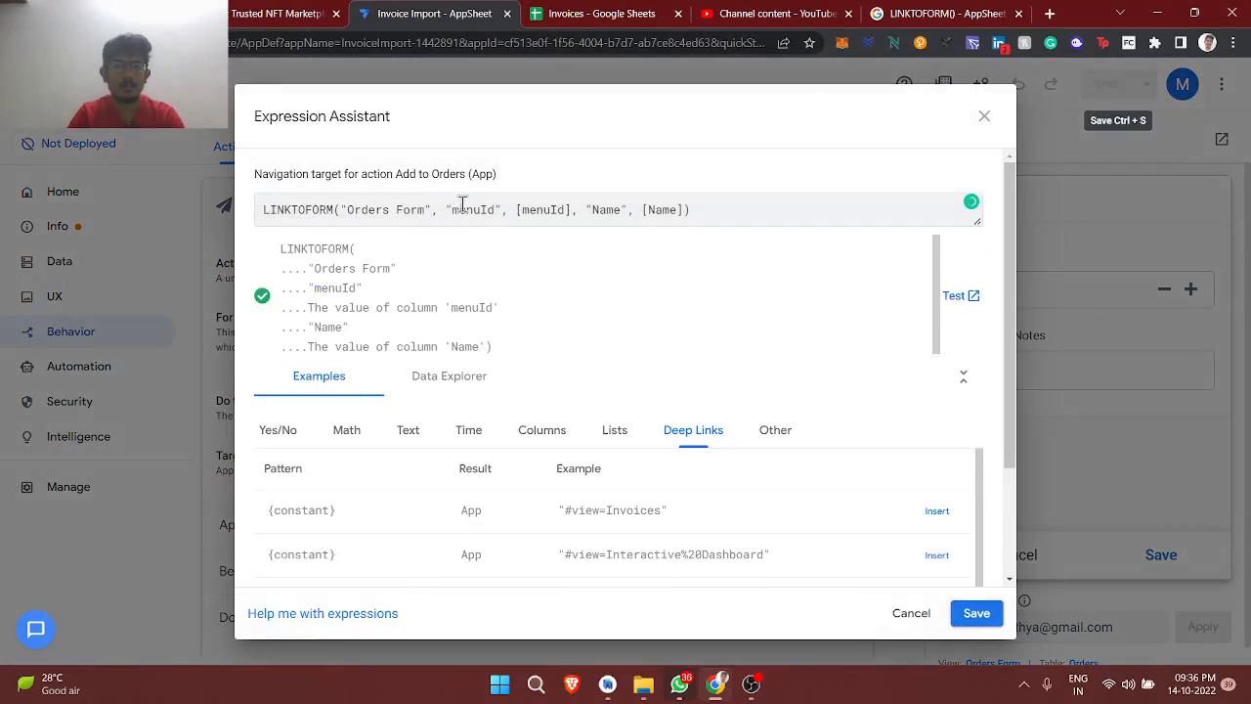
{"action": "left_click", "coordinate": [601, 14]}
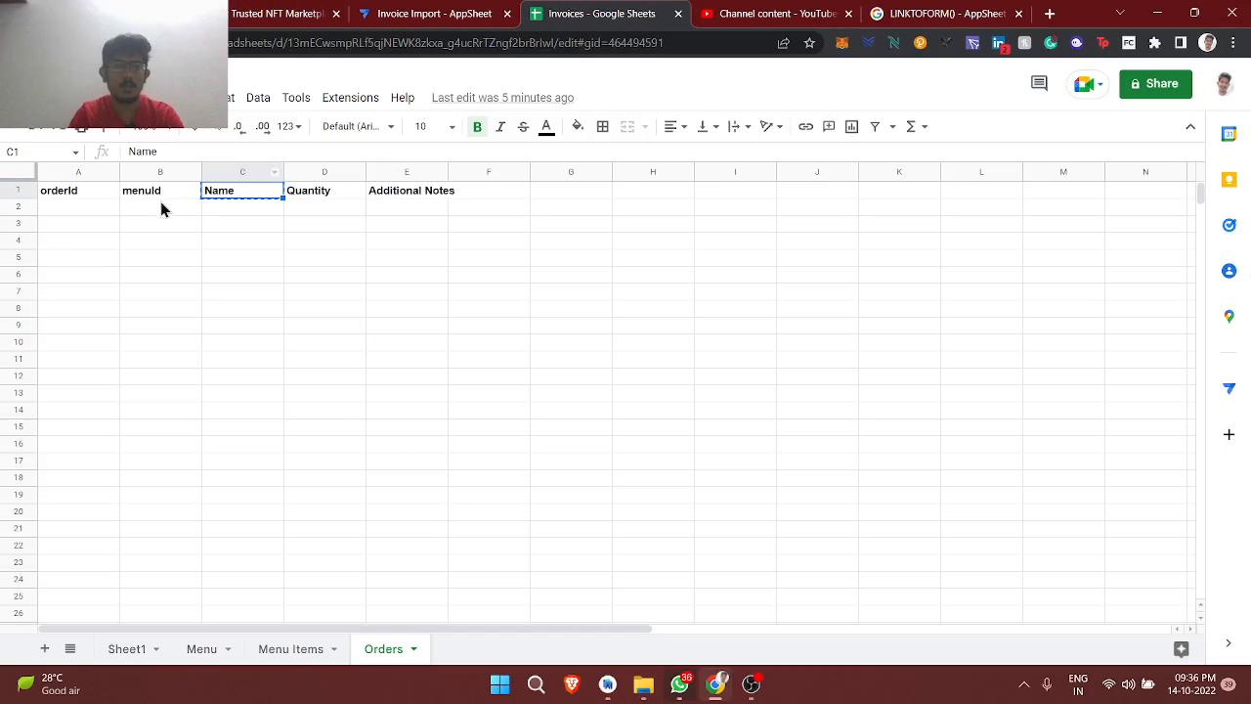
{"action": "left_click", "coordinate": [435, 14]}
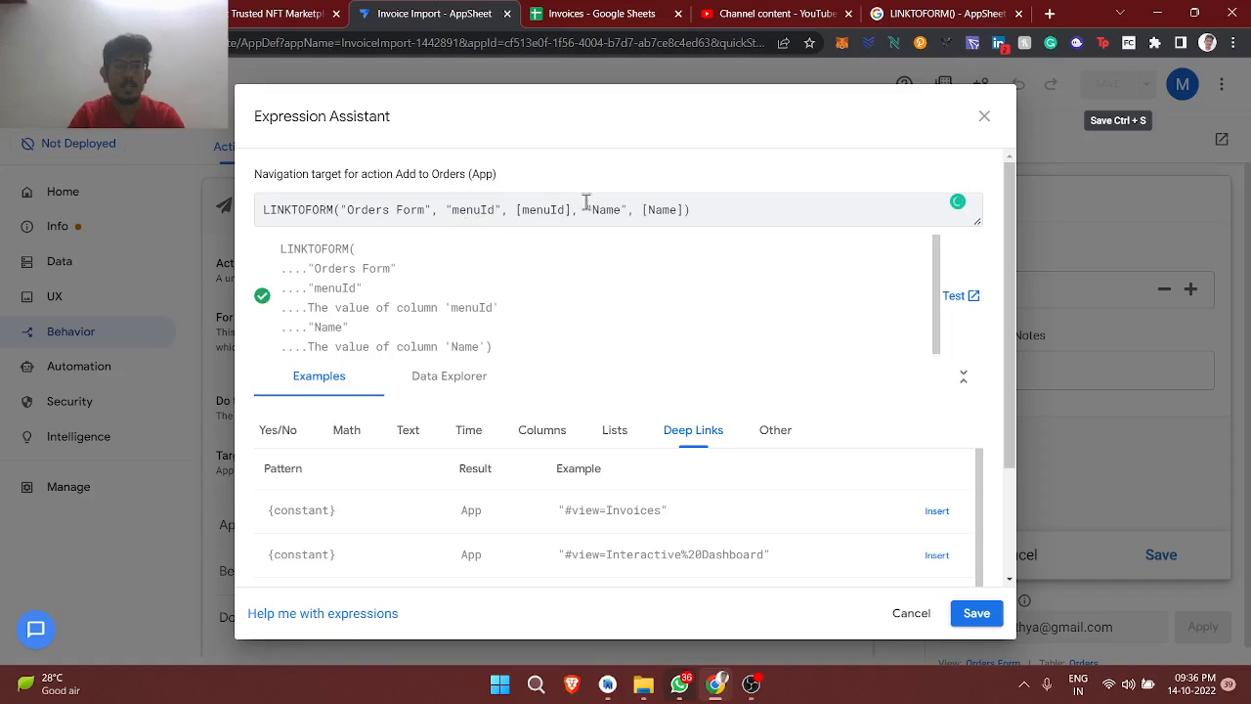
{"action": "left_click", "coordinate": [635, 10]}
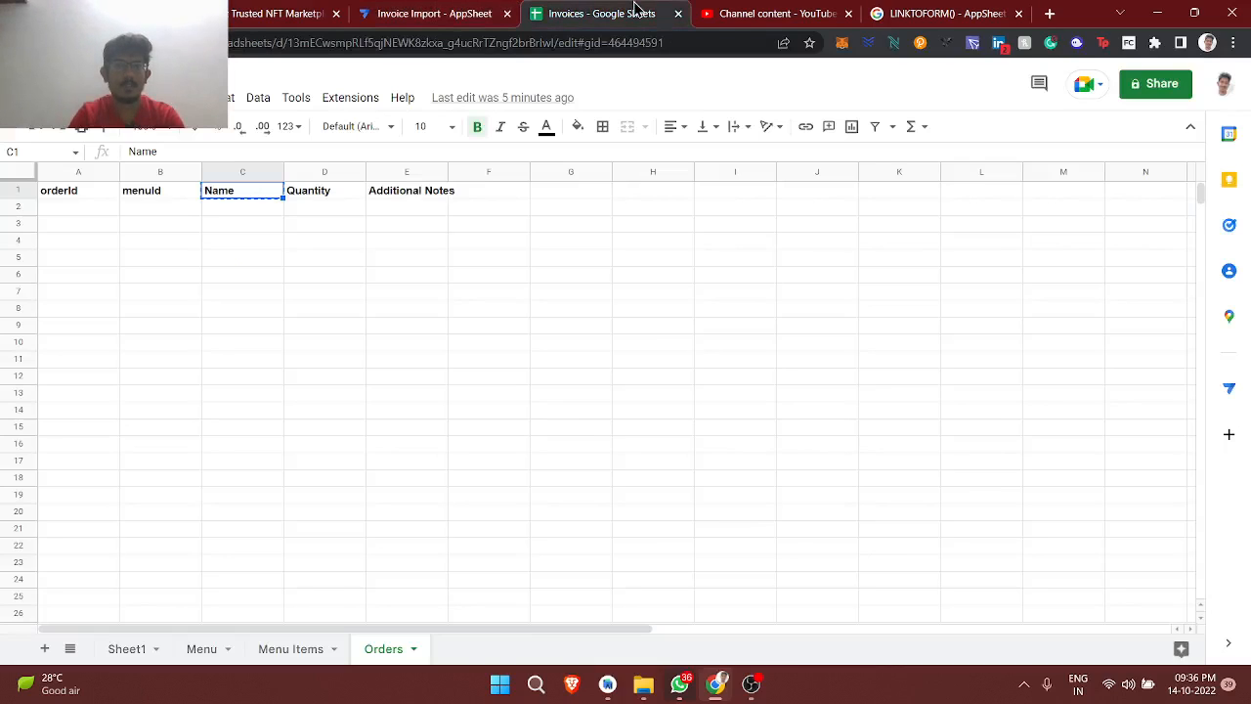
{"action": "left_click", "coordinate": [302, 660]}
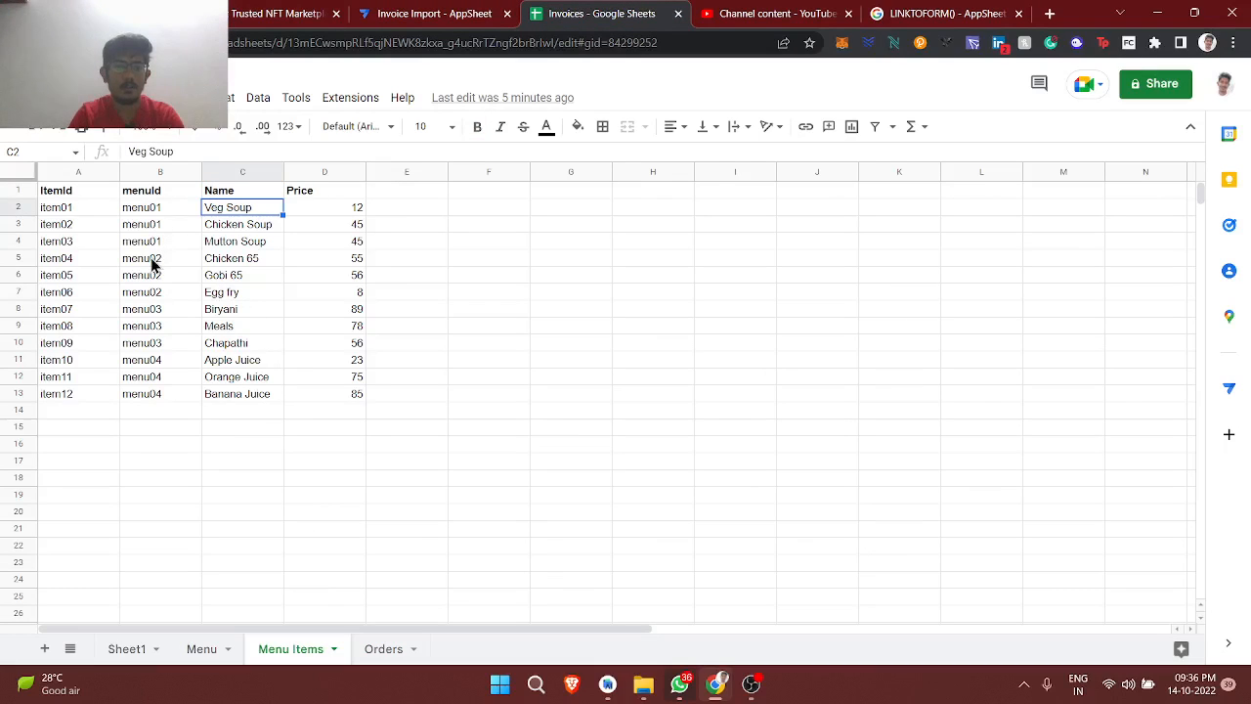
{"action": "left_click", "coordinate": [455, 12]}
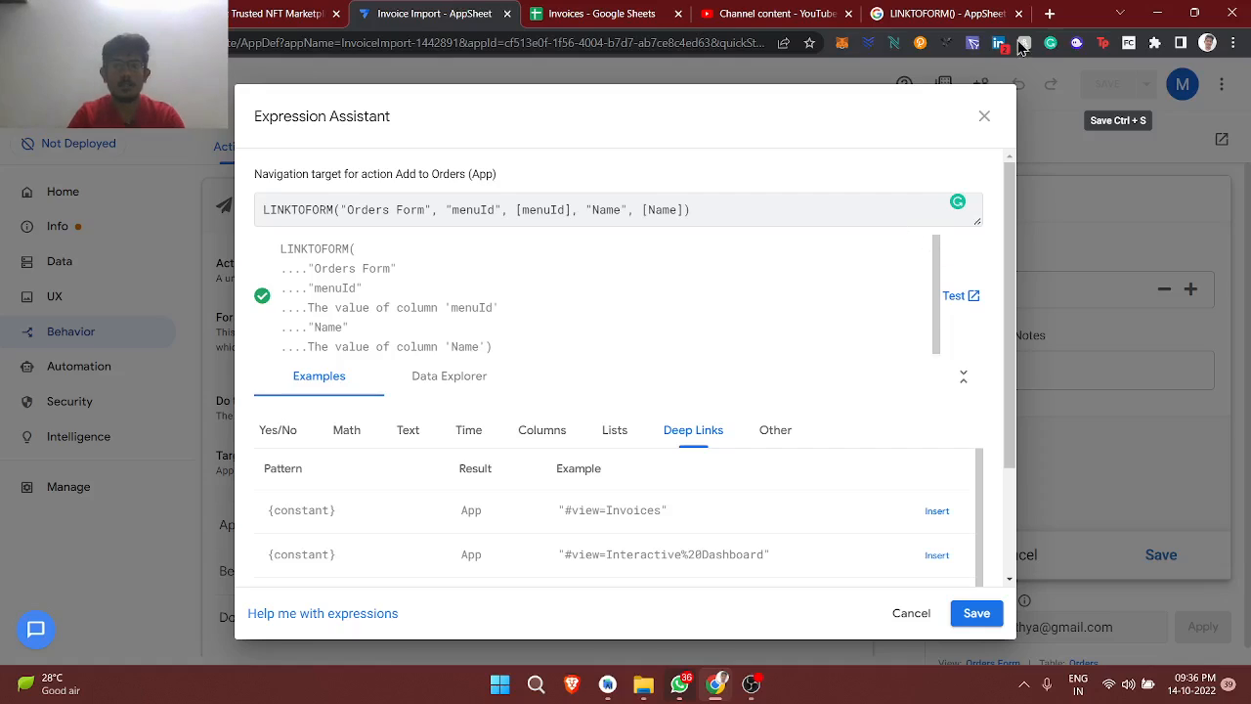
{"action": "left_click", "coordinate": [984, 116]}
Fill the preview order form with quantity 2 and the additional notes "More Spicy", and save the order
{"action": "left_click", "coordinate": [1191, 293]}
{"action": "left_click", "coordinate": [1191, 293]}
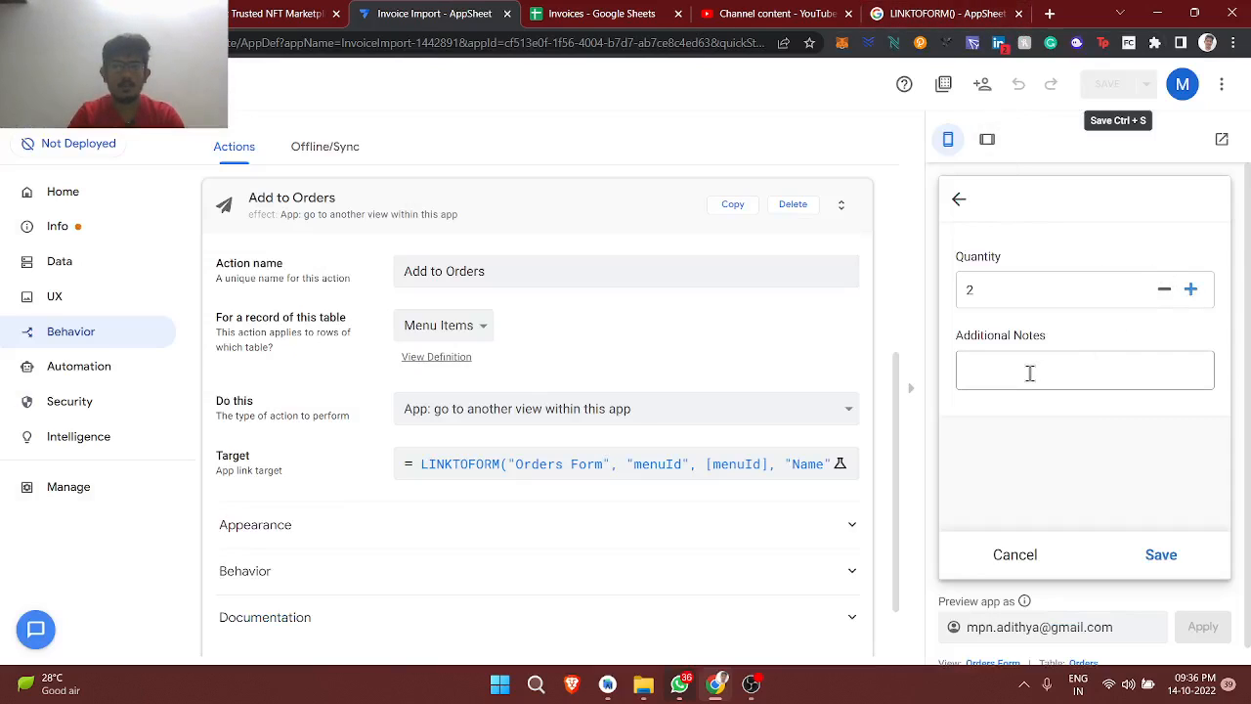
{"action": "left_click", "coordinate": [1029, 374]}
{"action": "type", "text": "Mo"}
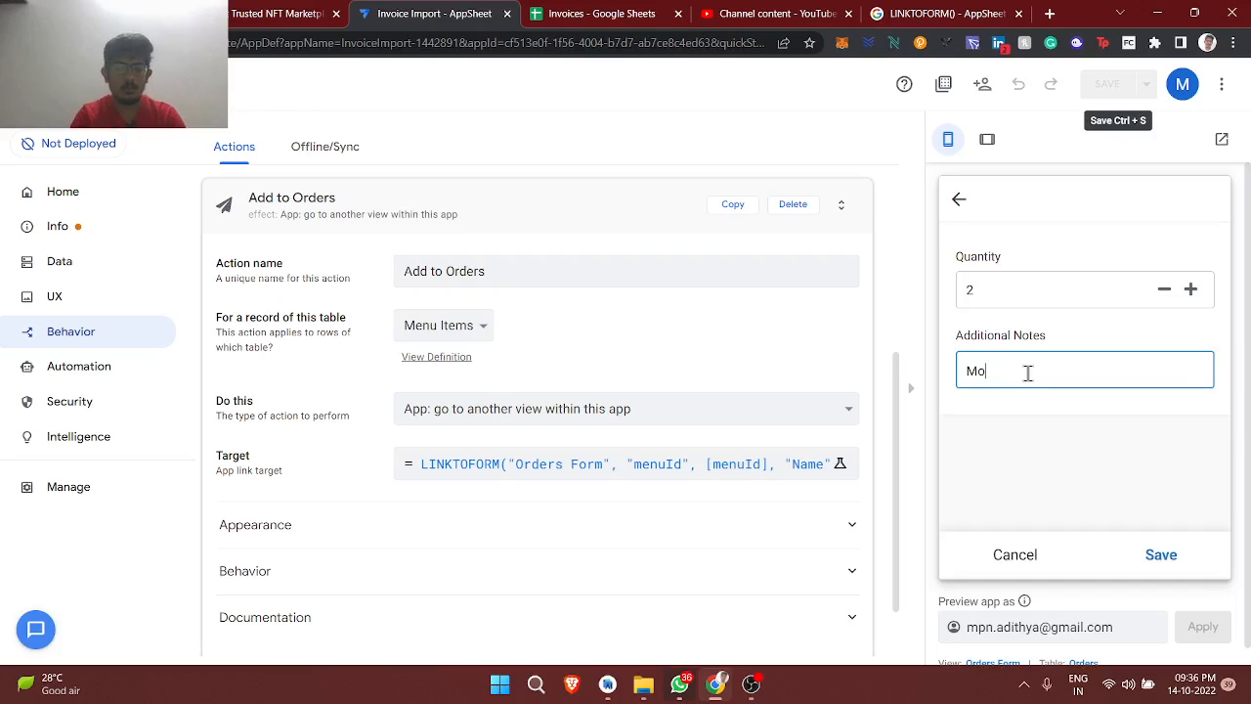
{"action": "type", "text": "re Spic"}
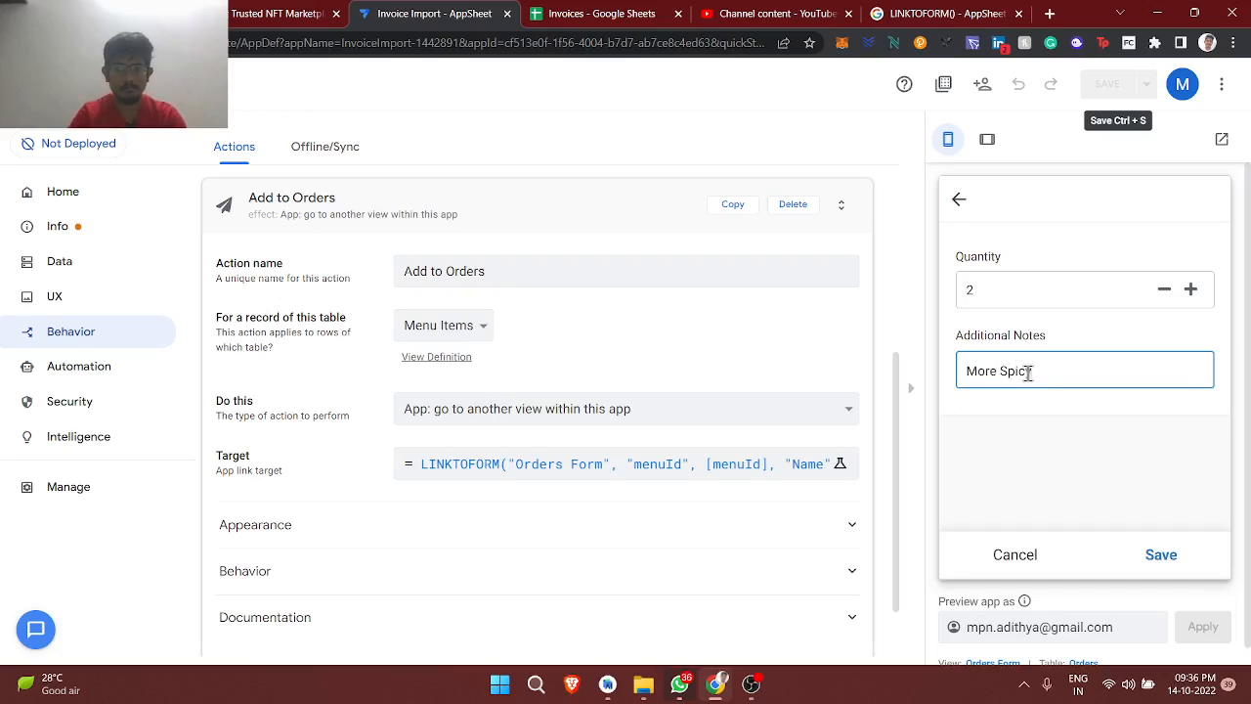
{"action": "type", "text": "y"}
{"action": "left_click", "coordinate": [1169, 554]}
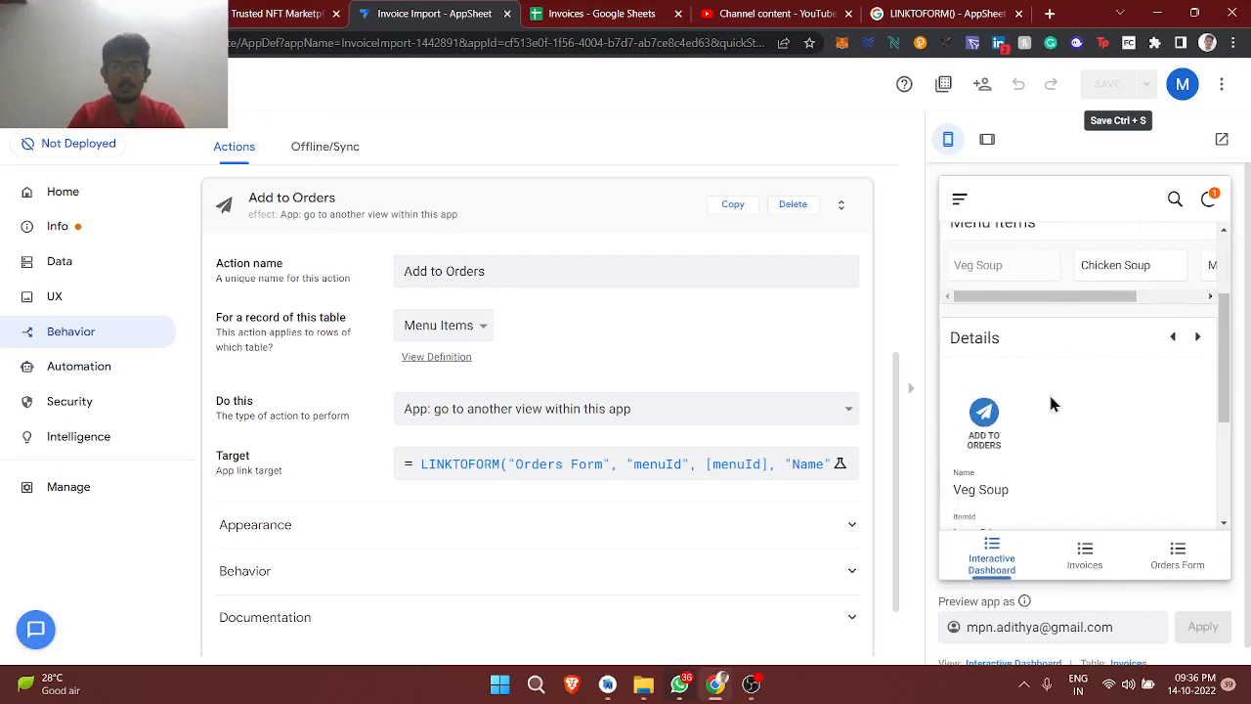
Examine the Veg Soup details in the preview and check the Orders sheet in Google Sheets for the new order row
{"action": "scroll", "coordinate": [1051, 404], "scroll_direction": "down", "scroll_amount": 3}
{"action": "scroll", "coordinate": [1051, 405], "scroll_direction": "up", "scroll_amount": 2}
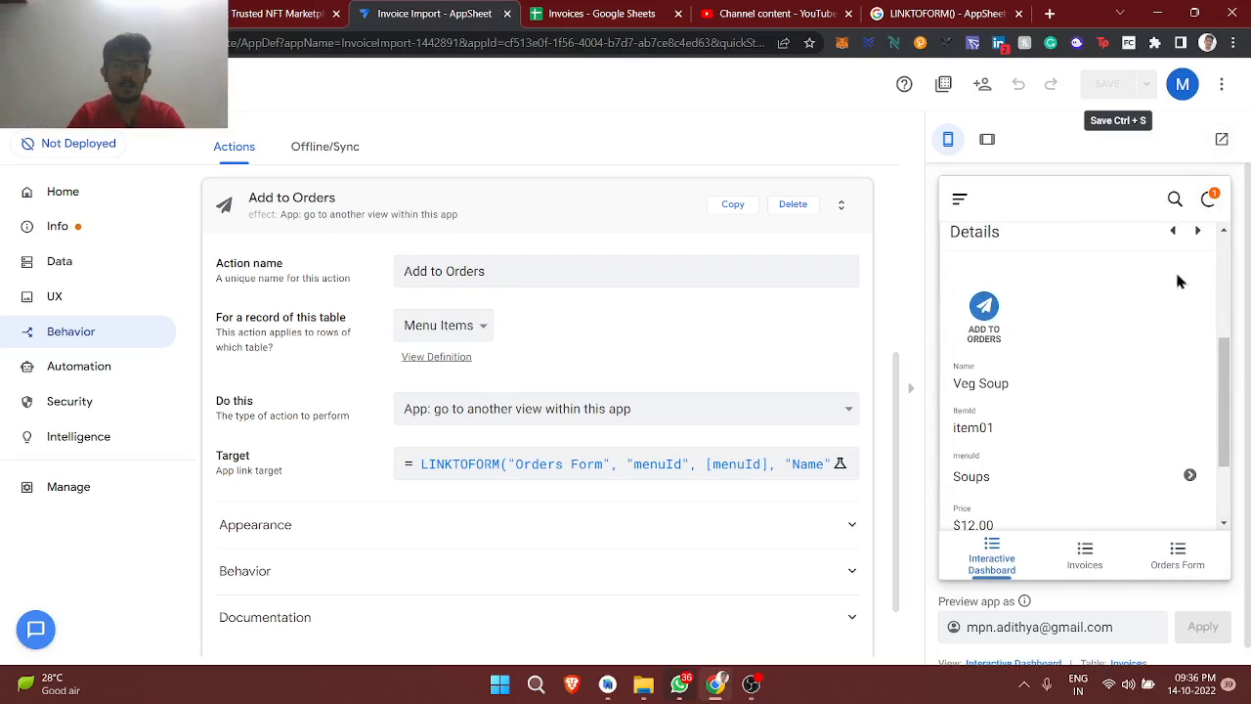
{"action": "left_click", "coordinate": [543, 12]}
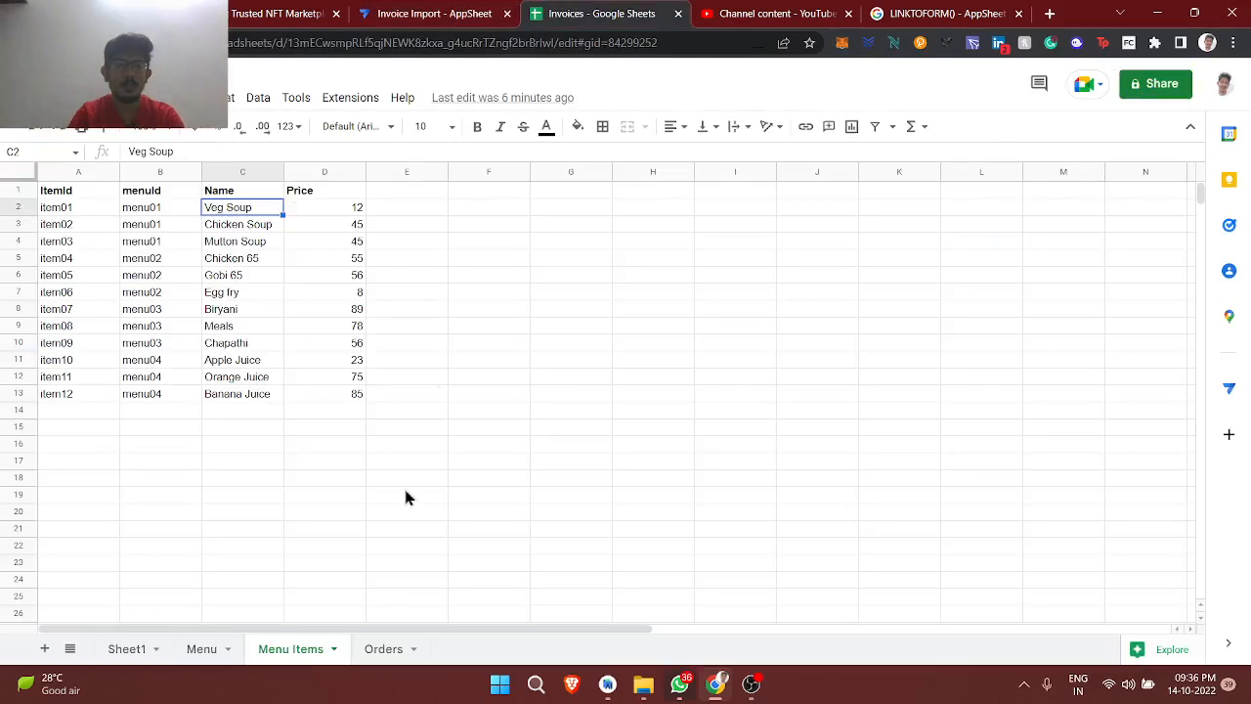
{"action": "left_click", "coordinate": [383, 652]}
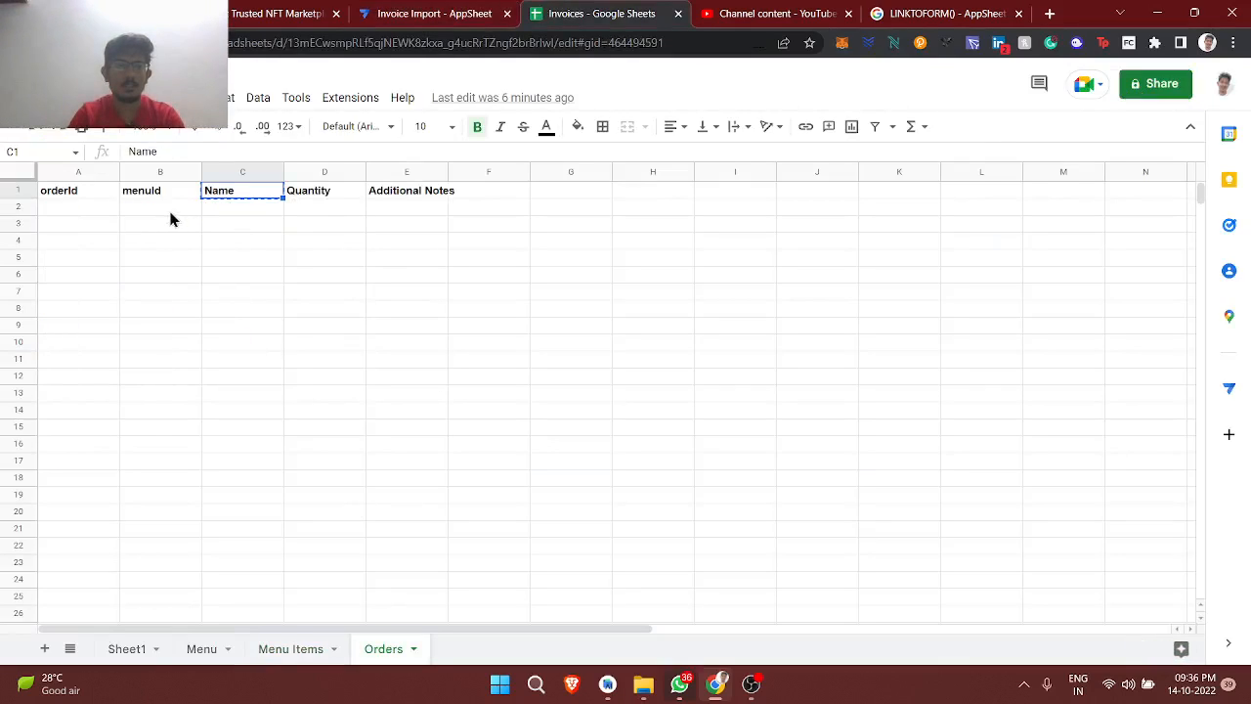
{"action": "left_click", "coordinate": [309, 308]}
{"action": "left_click", "coordinate": [599, 12]}
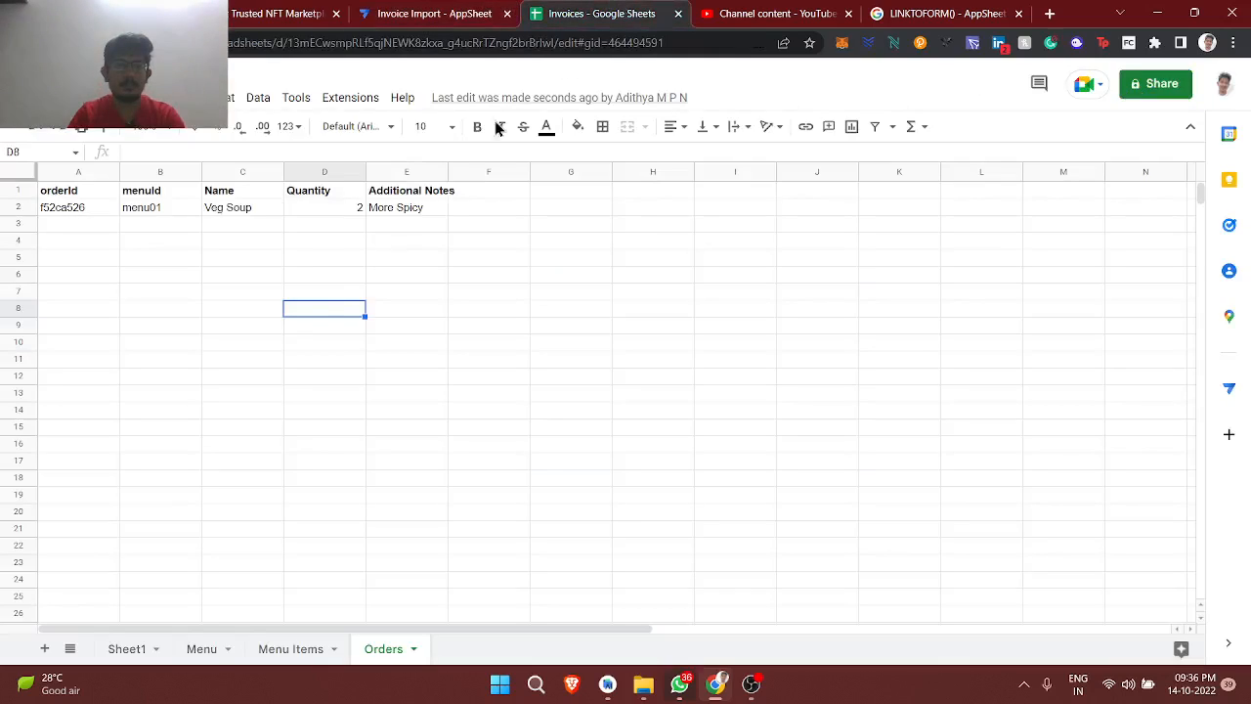
Check the new order row's quantity, additional notes, menuId, Name and orderId values in the Orders sheet
{"action": "left_click", "coordinate": [312, 214]}
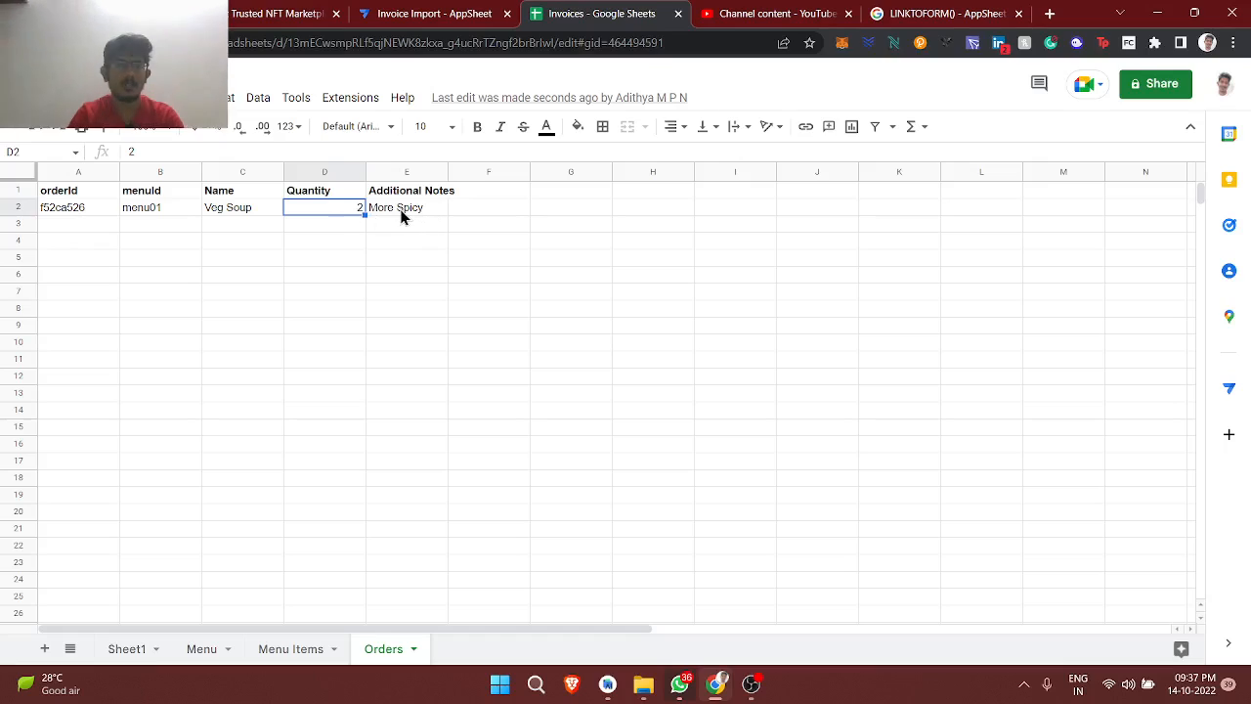
{"action": "left_click", "coordinate": [386, 212]}
{"action": "left_click", "coordinate": [356, 218]}
{"action": "left_click", "coordinate": [166, 215]}
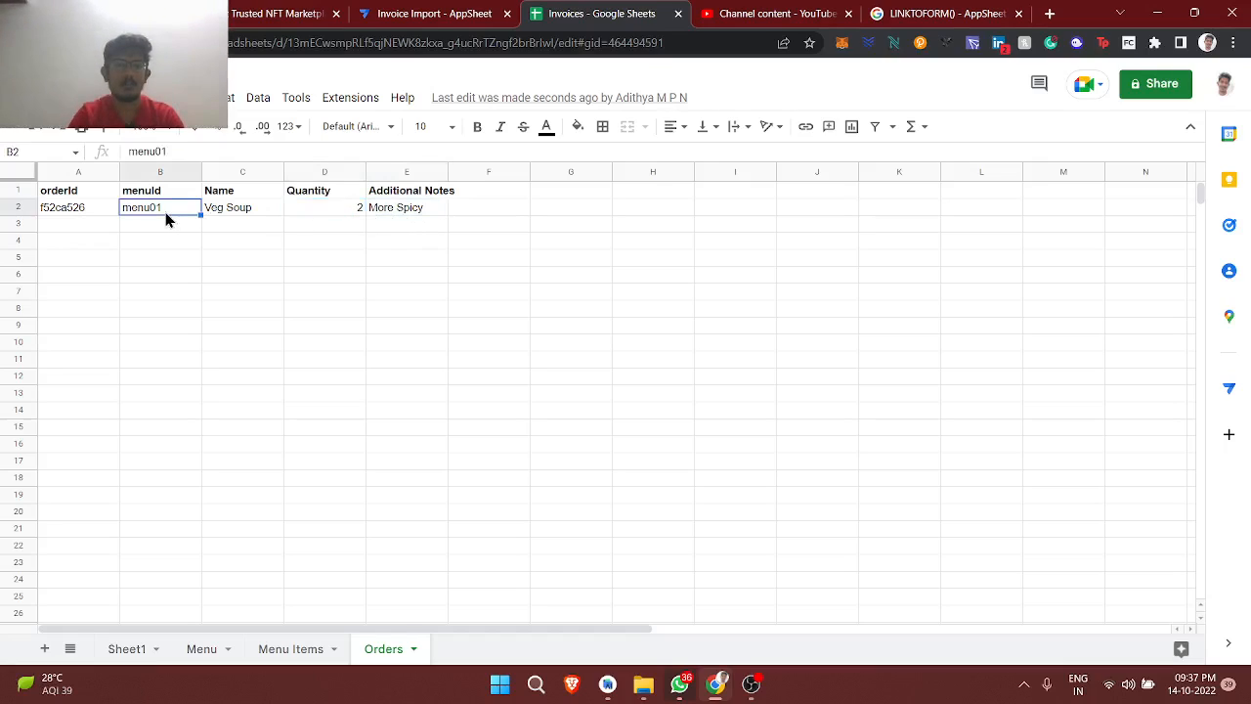
{"action": "key", "text": "shift+Right"}
{"action": "left_click", "coordinate": [106, 208]}
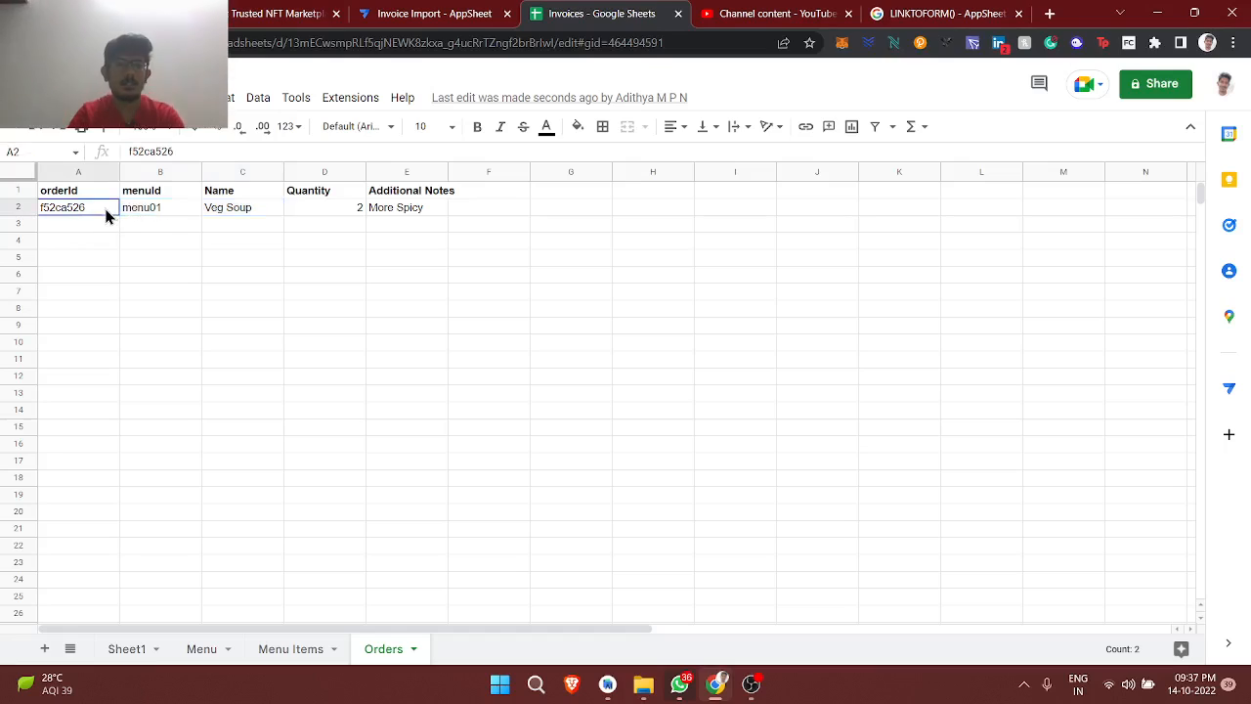
Switch to AppSheet, open the Menu Items table definition from the Add to Orders action, and review its column settings and the previewed item details
{"action": "left_click", "coordinate": [443, 10]}
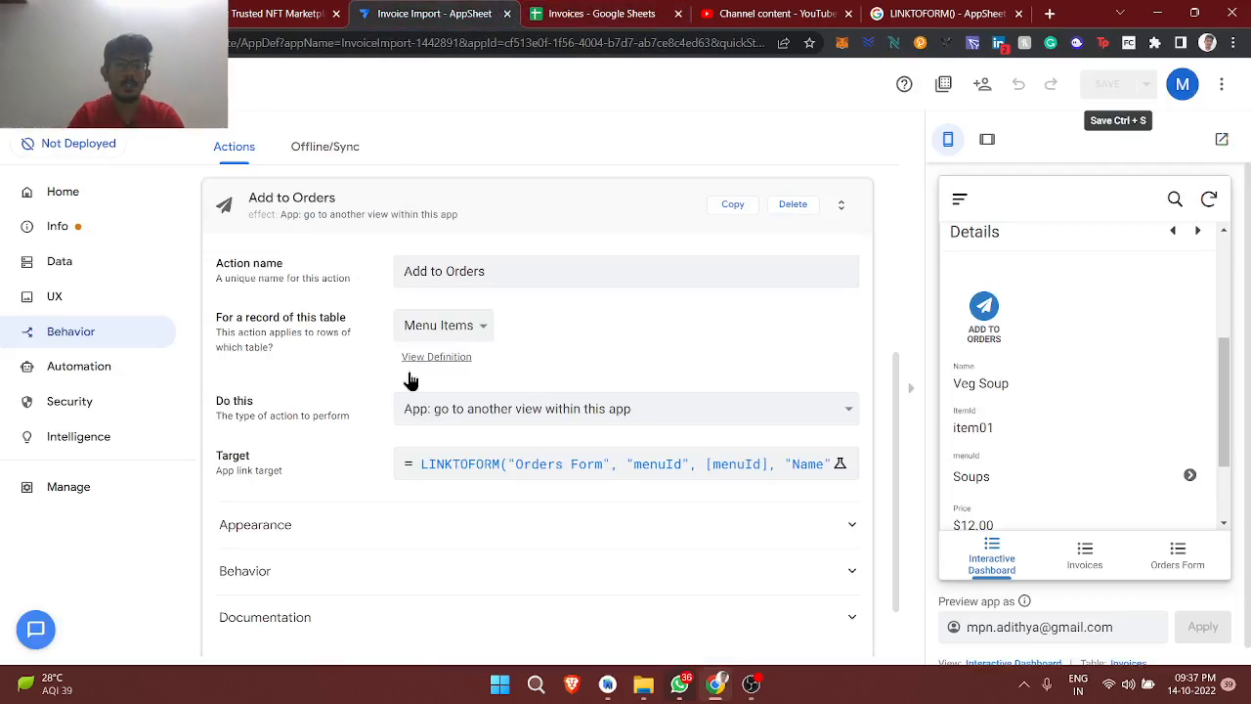
{"action": "left_click", "coordinate": [426, 363]}
{"action": "scroll", "coordinate": [685, 391], "scroll_direction": "right", "scroll_amount": 6}
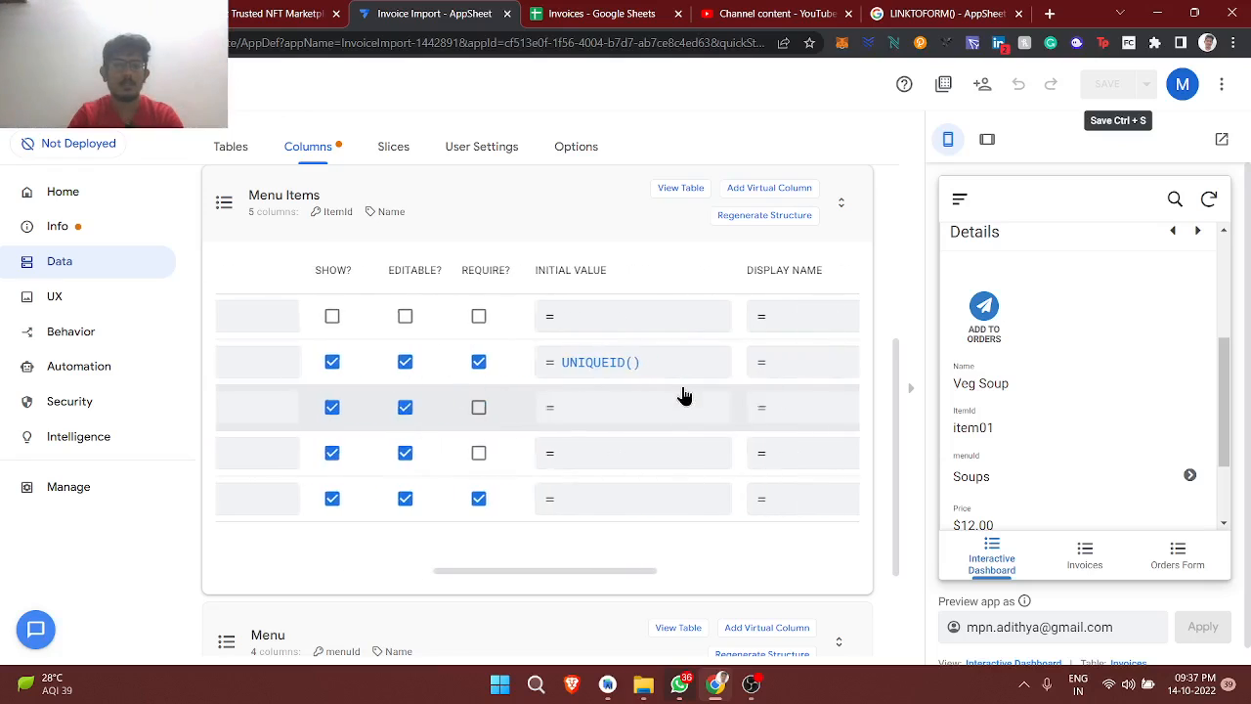
{"action": "scroll", "coordinate": [685, 391], "scroll_direction": "left", "scroll_amount": 2}
{"action": "scroll", "coordinate": [685, 395], "scroll_direction": "left", "scroll_amount": 4}
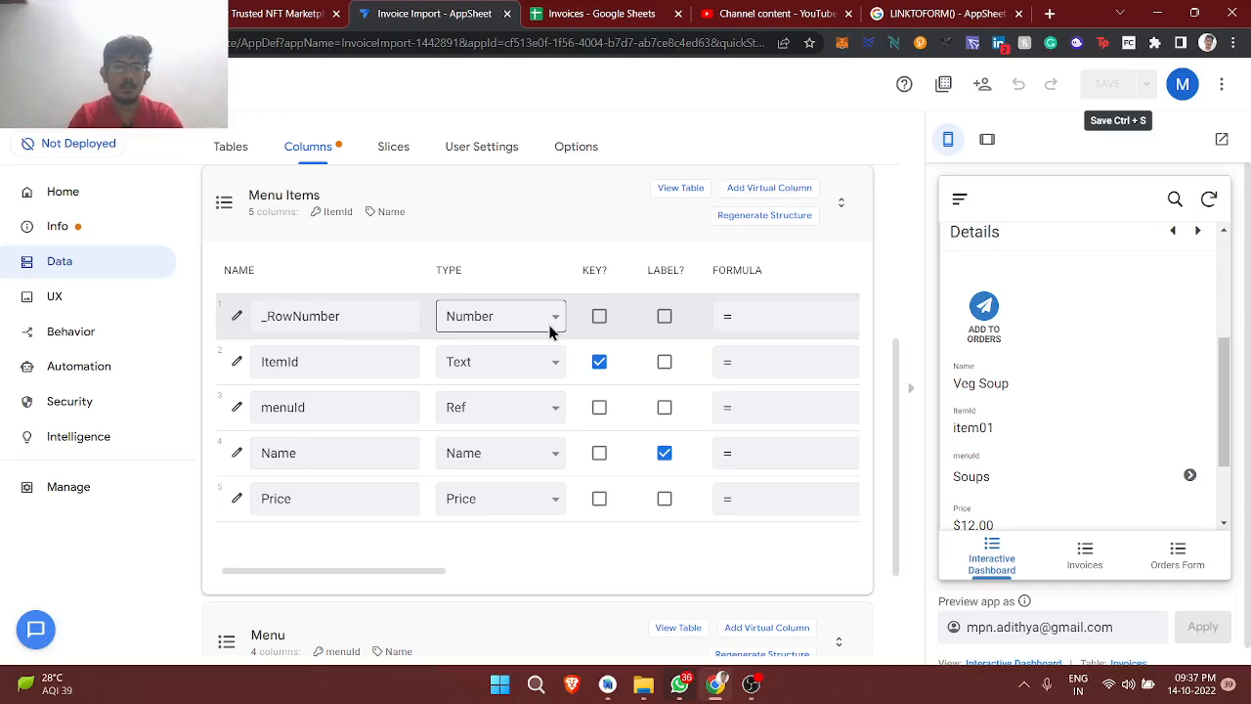
{"action": "scroll", "coordinate": [1083, 393], "scroll_direction": "down", "scroll_amount": 2}
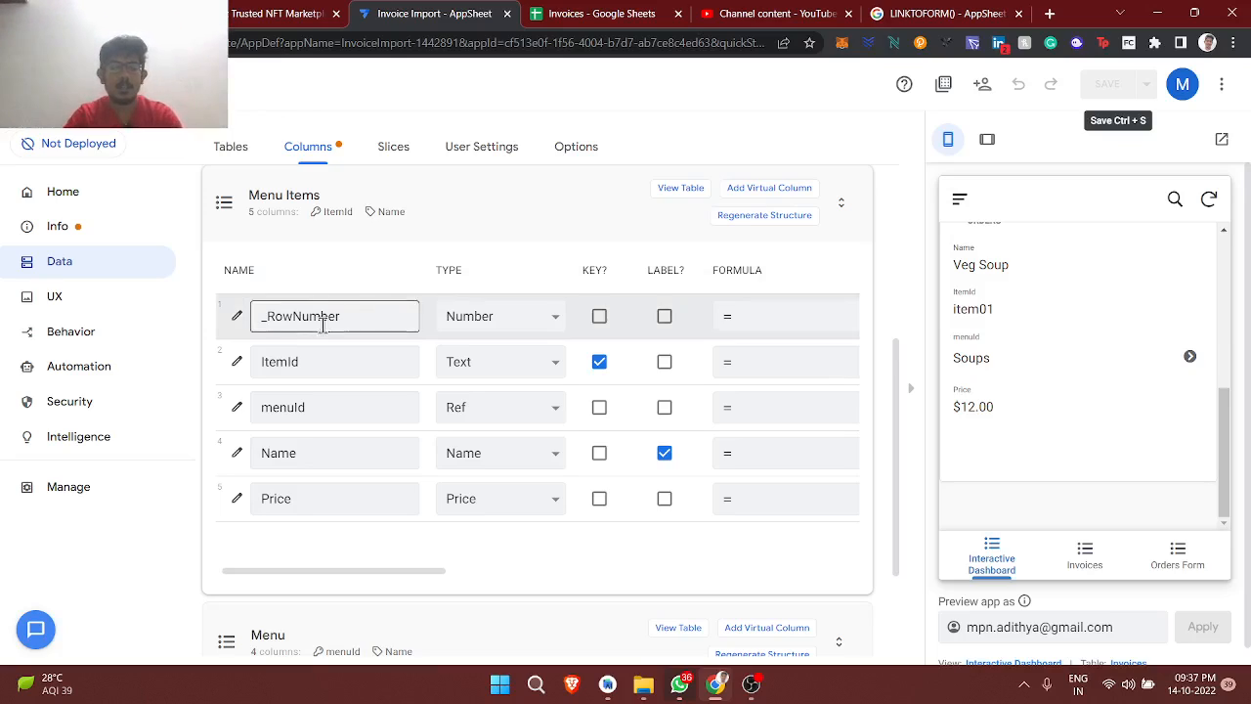
{"action": "scroll", "coordinate": [422, 202], "scroll_direction": "up", "scroll_amount": 1}
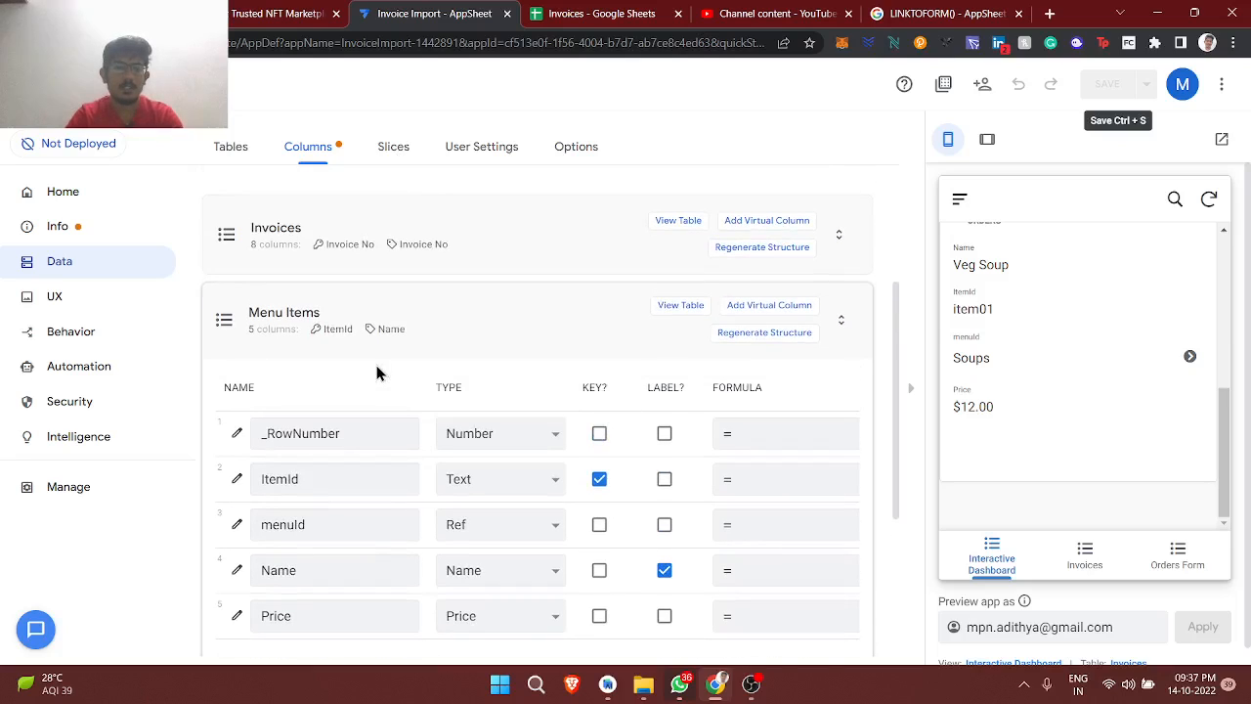